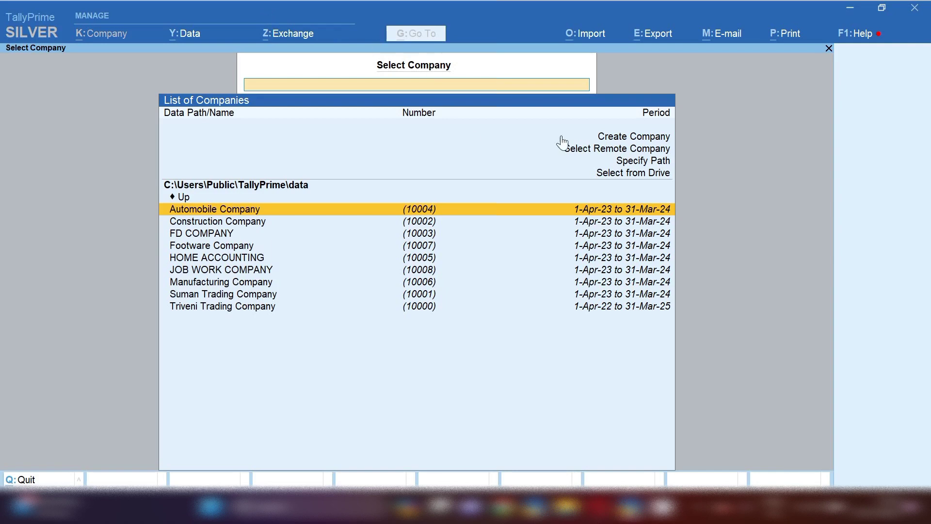
# Start creating a new company named "Cosmatics Company" and keep the same mailing name.
pyautogui.click(621, 140)
pyautogui.click(621, 140)
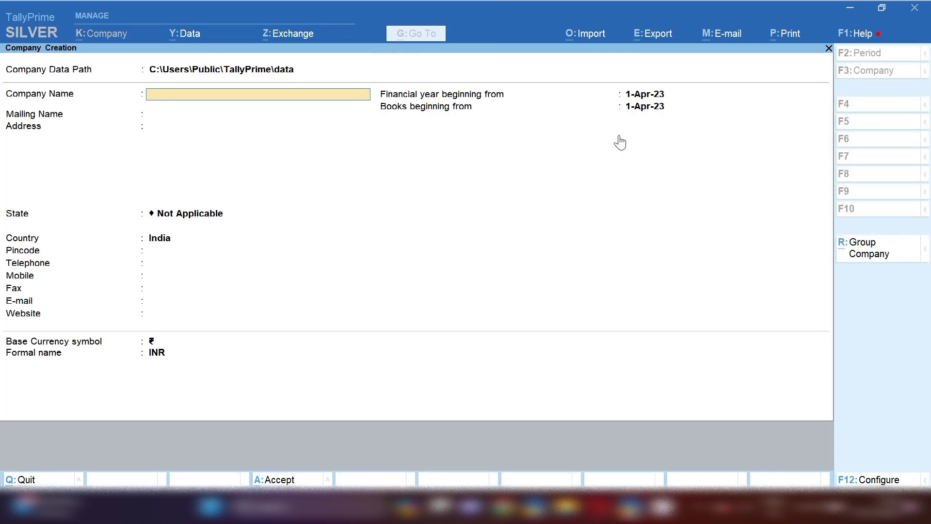
pyautogui.write('Cosmatics Company')
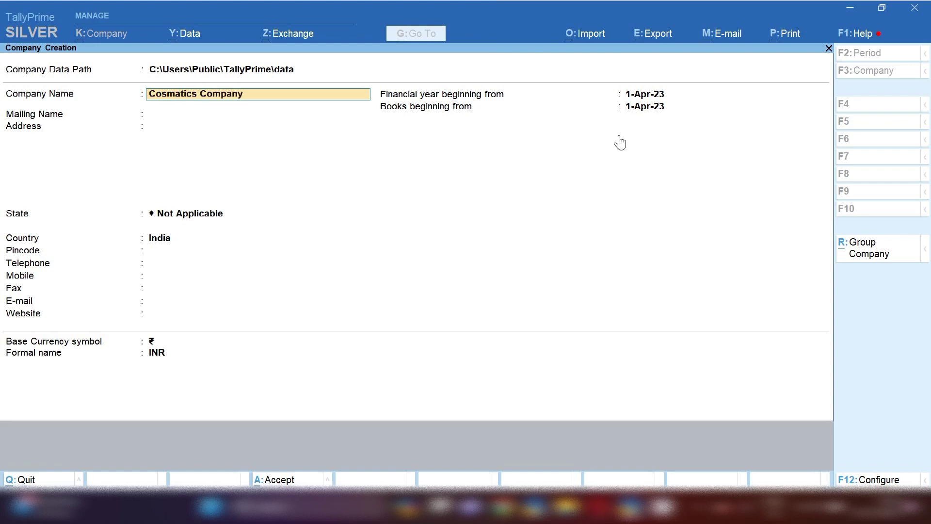
pyautogui.press('Return')
pyautogui.press('Return')
# Fill in the company's two-line address and set its state to Delhi.
pyautogui.write('India')
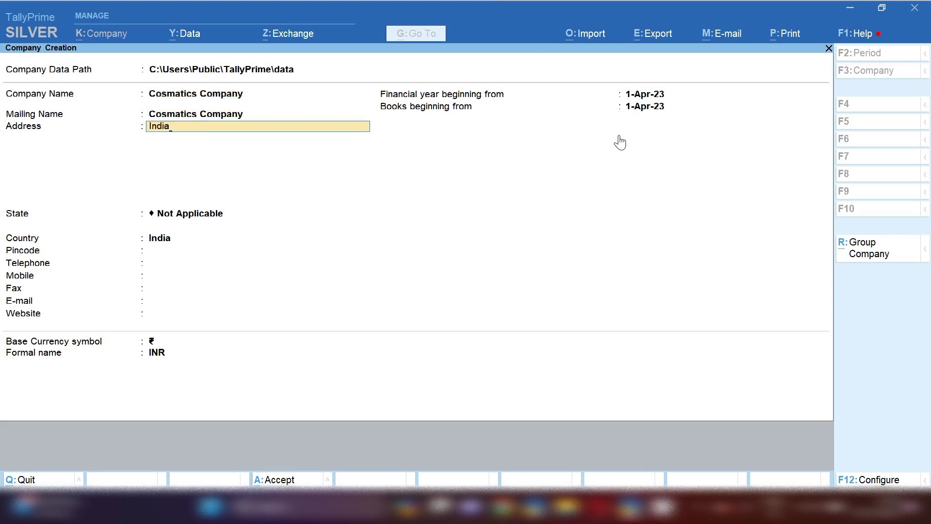
pyautogui.press('BackSpace')
pyautogui.write('ustrial Area')
pyautogui.press('Return')
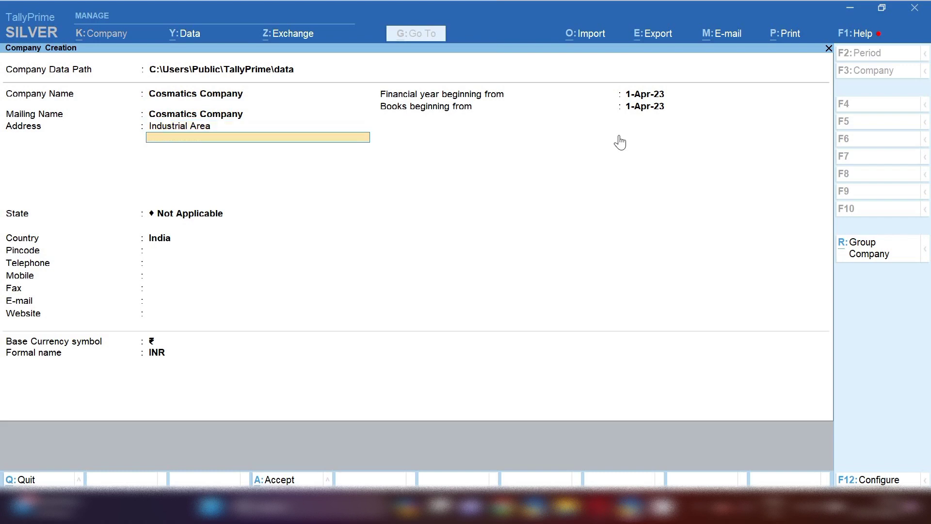
pyautogui.write('New Delhi')
pyautogui.press('Return')
pyautogui.press('Return')
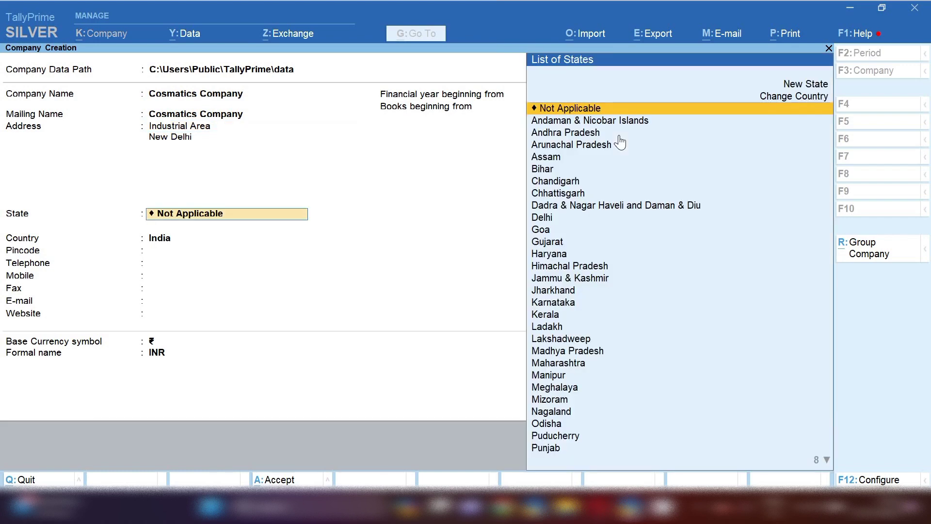
pyautogui.write('De')
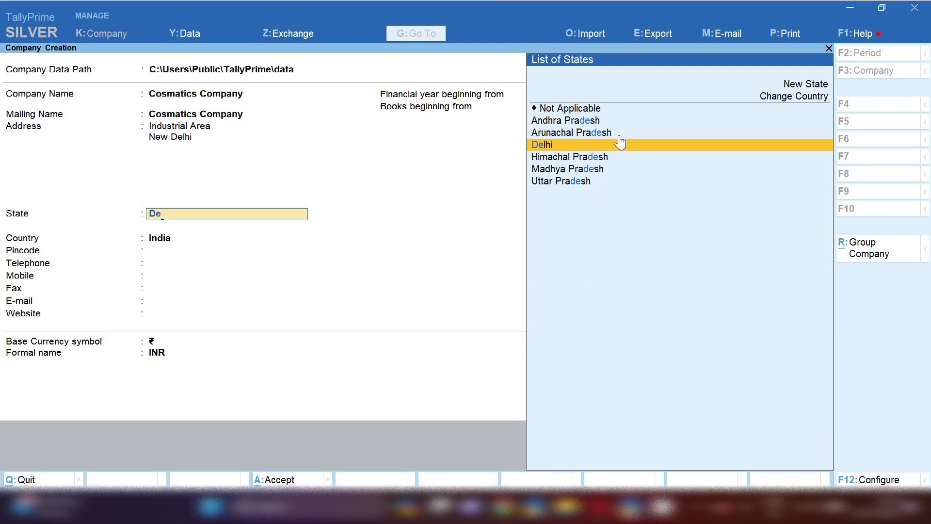
pyautogui.press('Return')
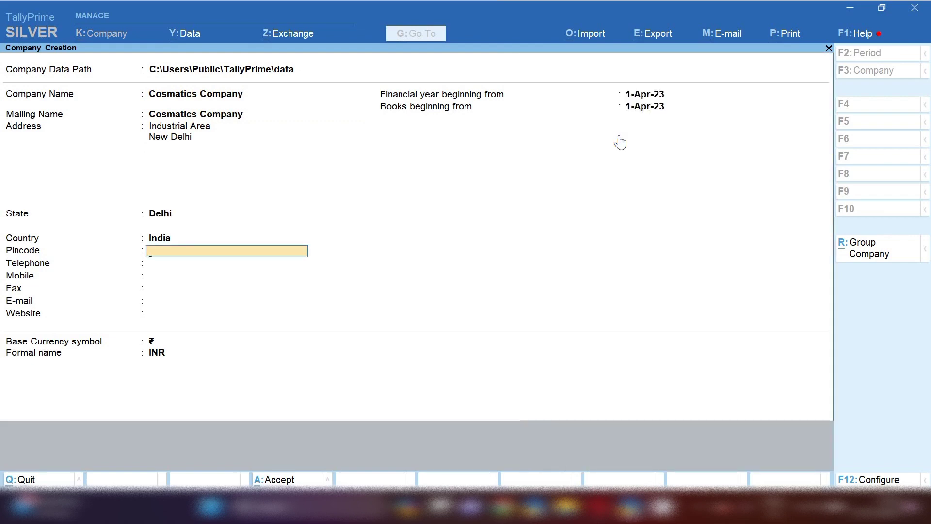
# Fill the company's pincode, telephone, mobile, fax, e-mail and website fields with placeholder zeros.
pyautogui.write('000000000')
pyautogui.press('Return')
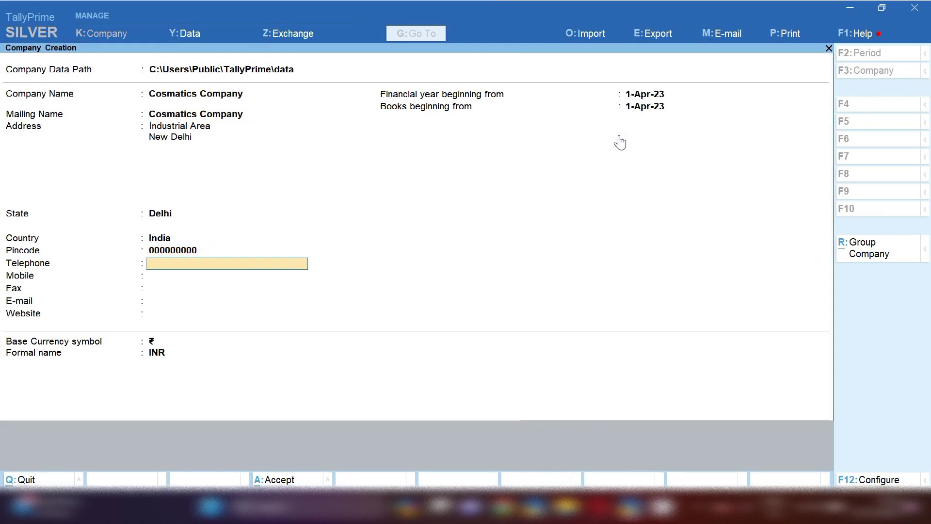
pyautogui.write('00000000')
pyautogui.press('Return')
pyautogui.write('00')
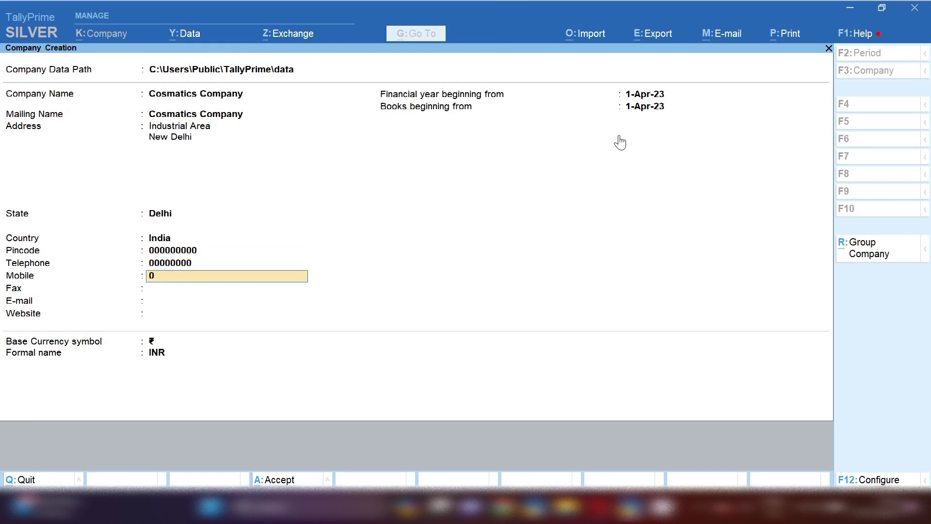
pyautogui.write('0000000')
pyautogui.press('Return')
pyautogui.write('000000')
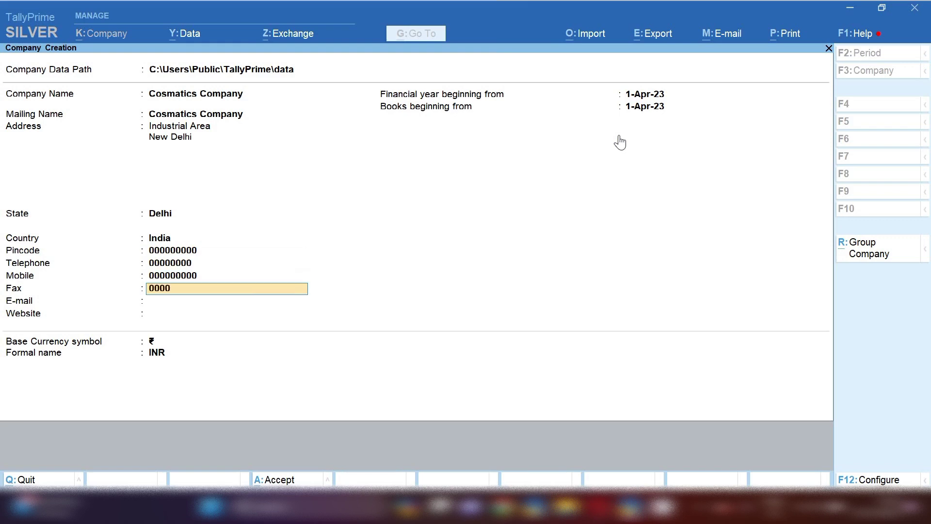
pyautogui.press('Return')
pyautogui.write('00000000')
pyautogui.press('Return')
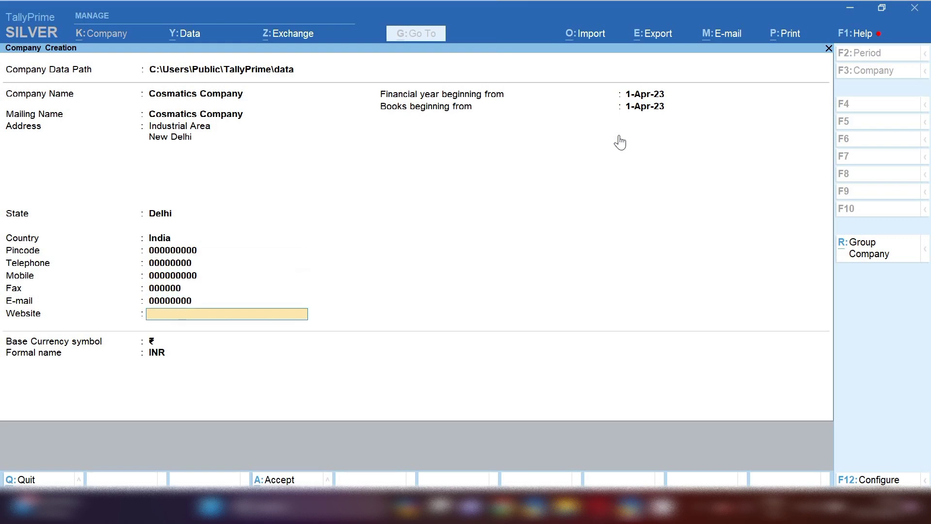
pyautogui.write('0000')
pyautogui.press('Return')
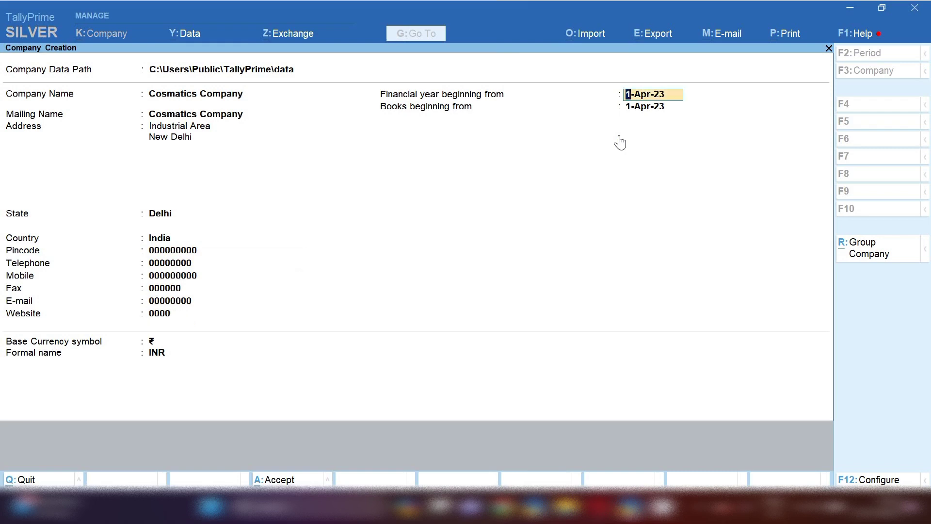
# Keep 1-Apr-23 as the financial year and books start with INR as base currency, and create the company.
pyautogui.press('Return')
pyautogui.press('Return')
pyautogui.press('Return')
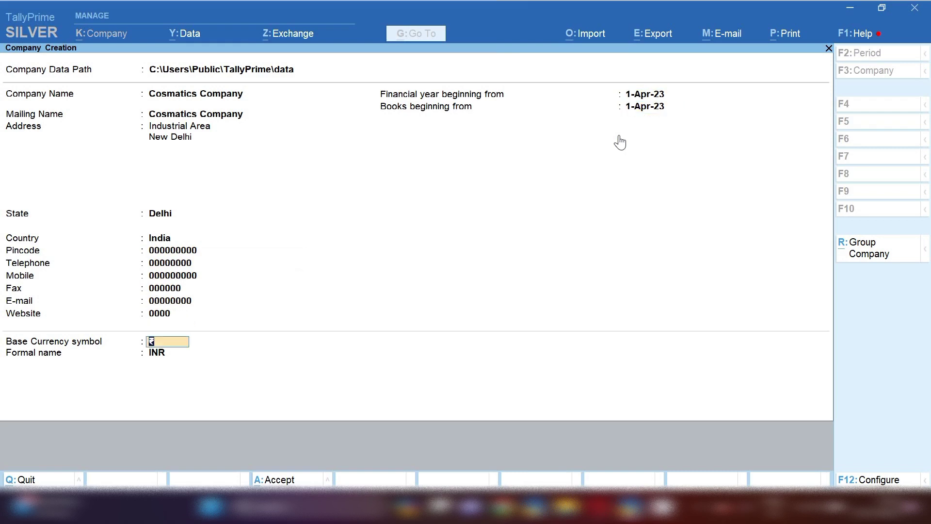
pyautogui.press('Return')
pyautogui.press('Return')
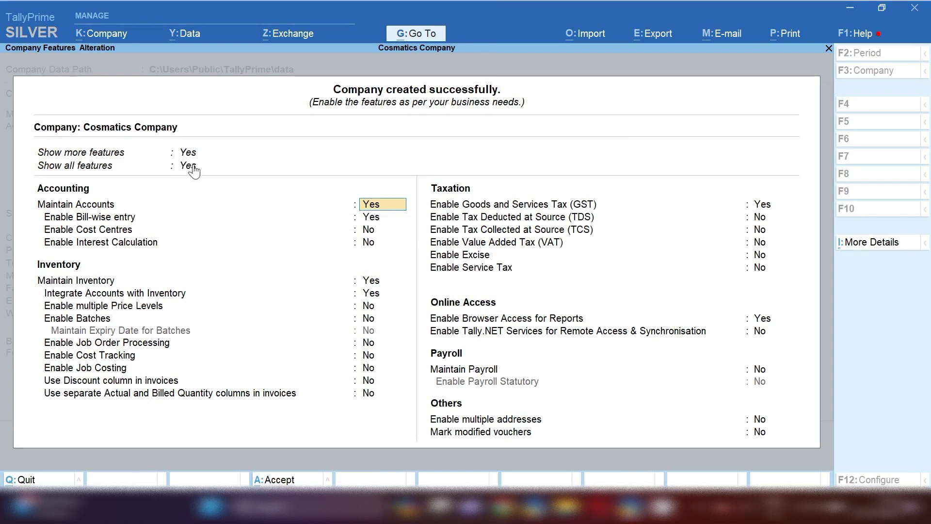
# Enable GST for the company with Regular registration applicable from 1-Apr-23, and accept the GST details and company features.
pyautogui.click(507, 208)
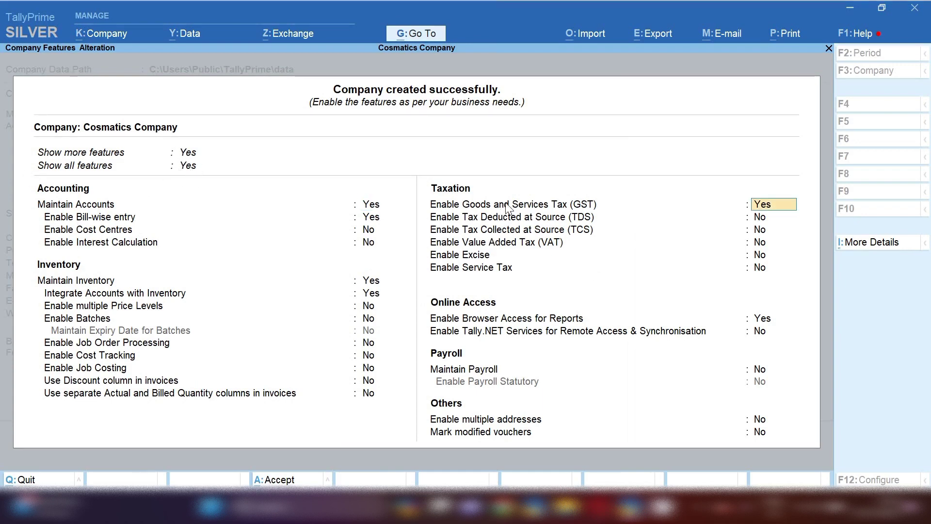
pyautogui.press('Return')
pyautogui.press('Return')
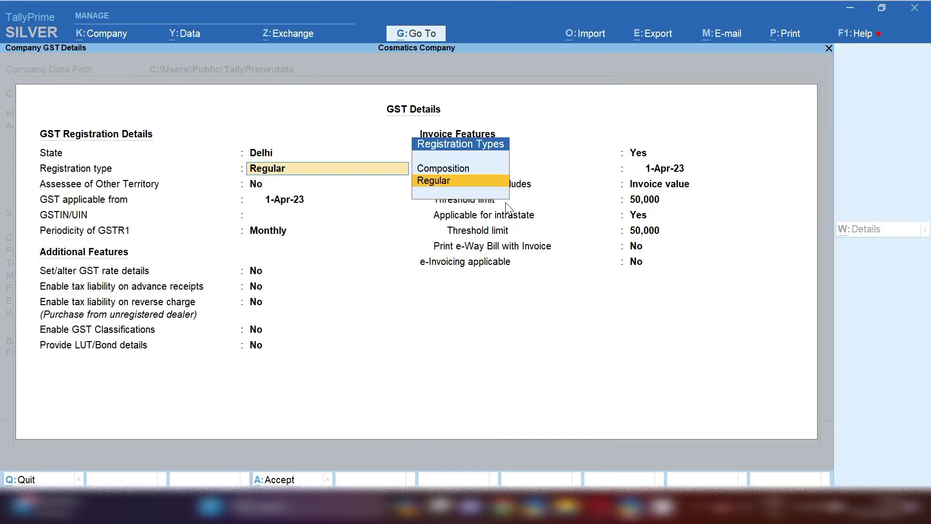
pyautogui.press('Return')
pyautogui.press('Return')
pyautogui.press('Return')
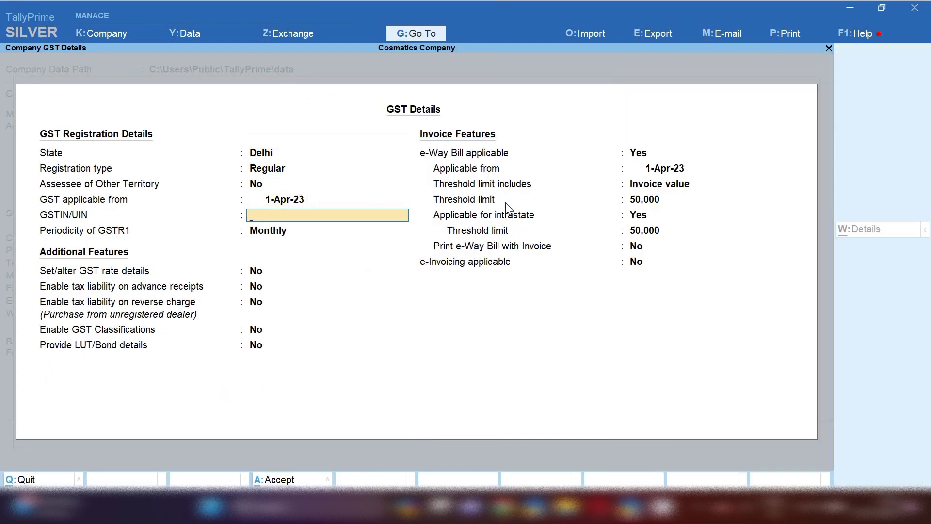
pyautogui.hotkey('ctrl', 'a')
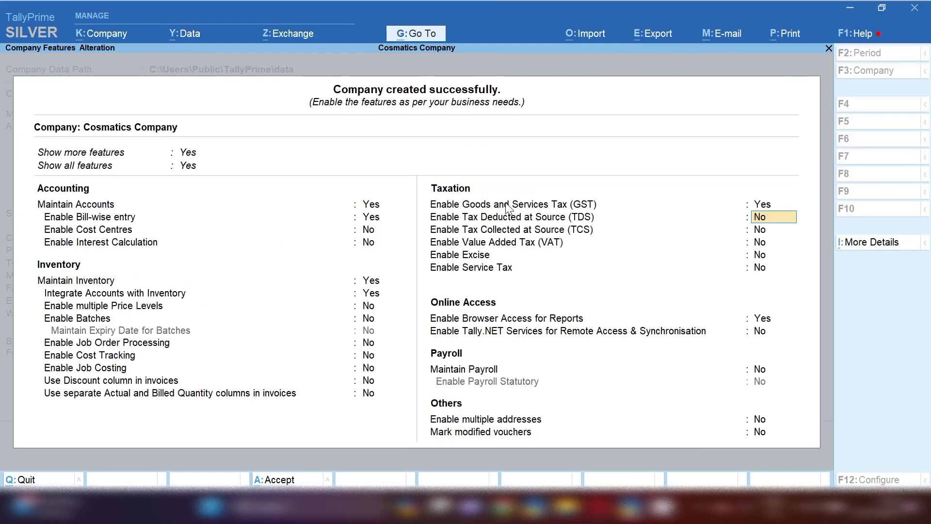
pyautogui.hotkey('ctrl', 'a')
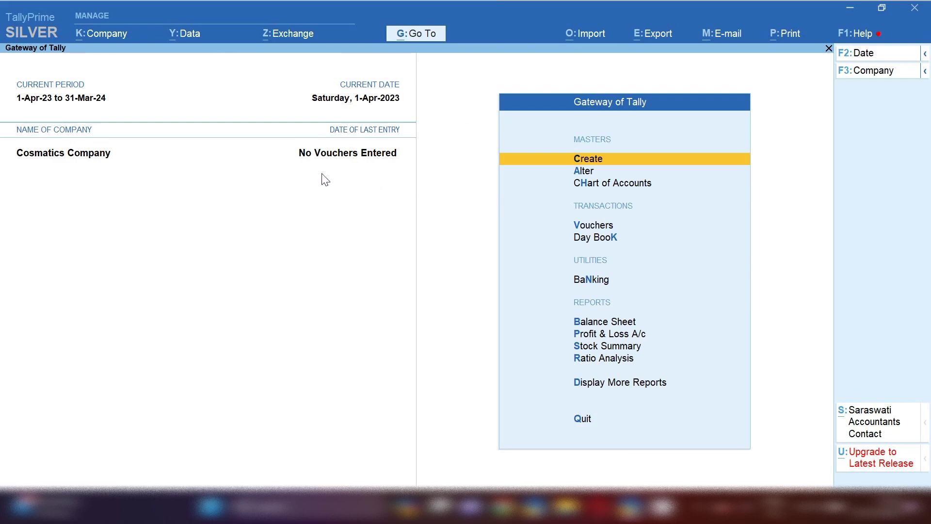
# Open a new purchase voucher and change its mode to Item Invoice.
pyautogui.press('v')
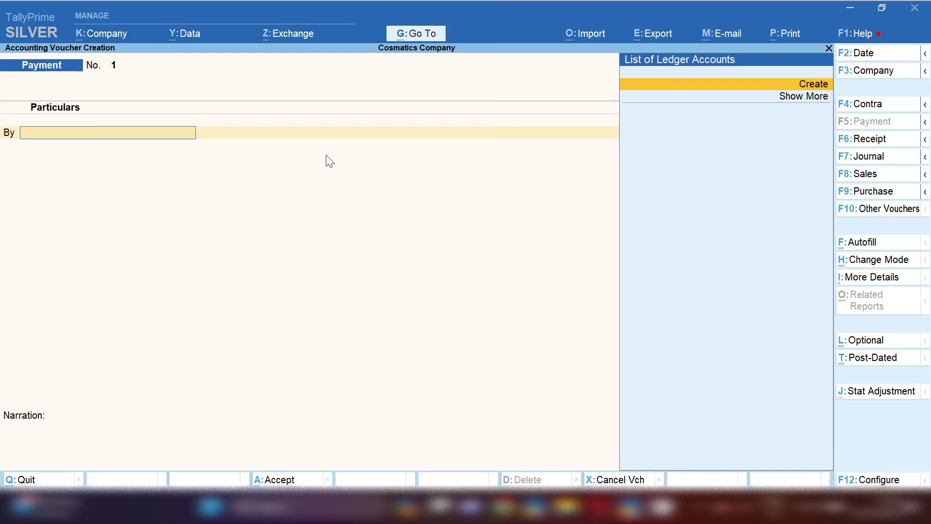
pyautogui.click(877, 192)
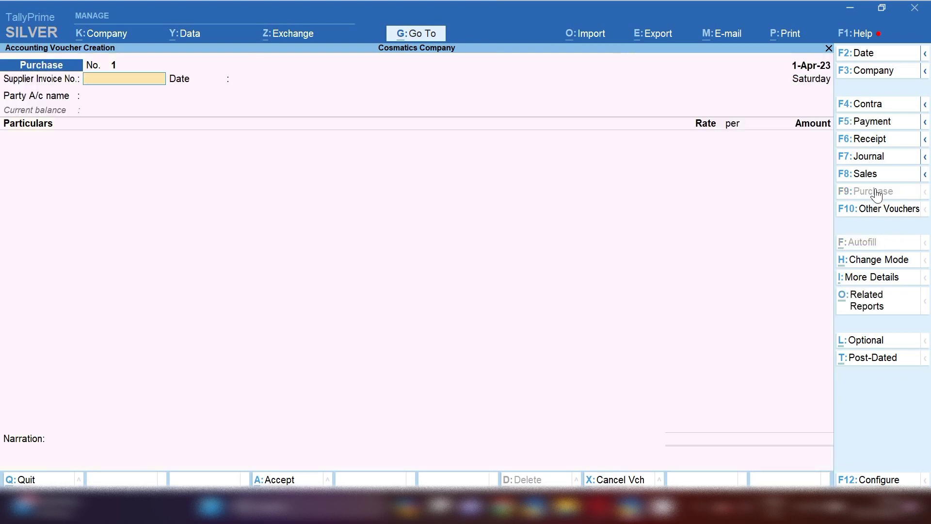
pyautogui.click(894, 268)
pyautogui.press('Up')
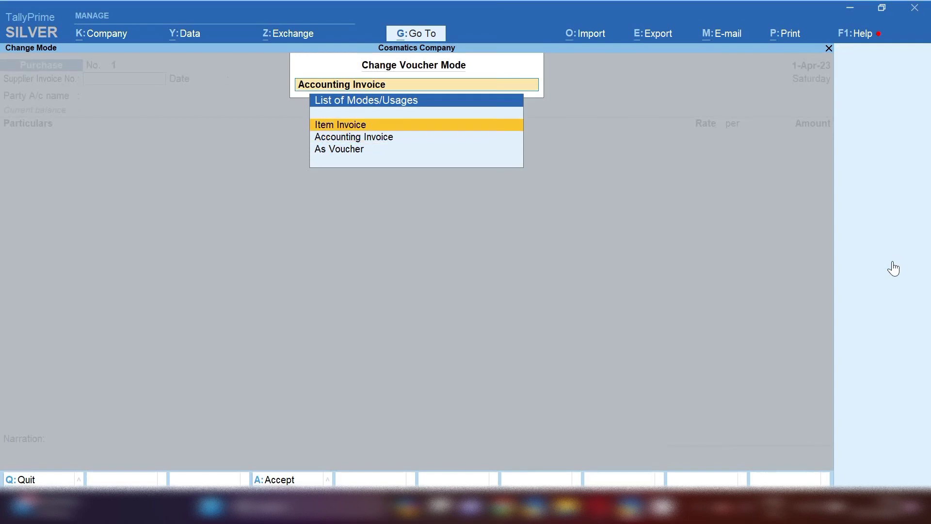
pyautogui.press('Return')
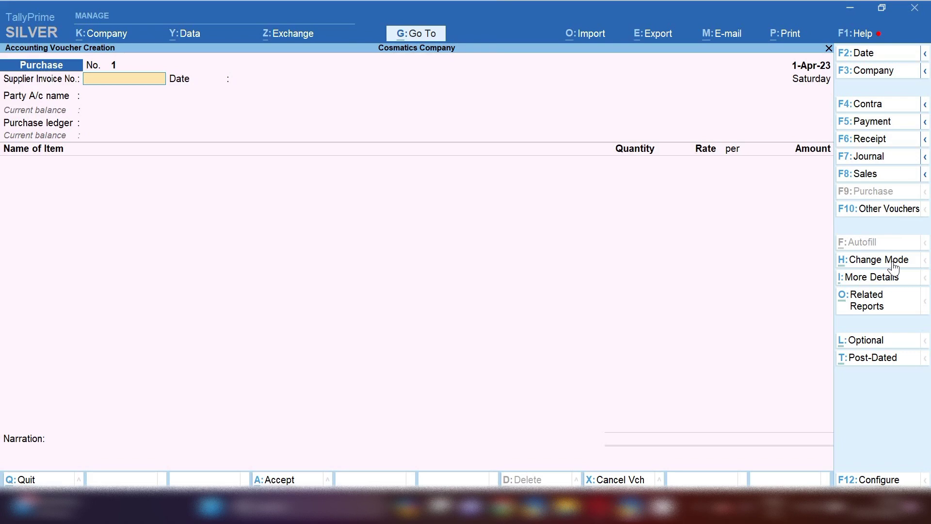
# Enter supplier invoice number 123 and set both the voucher date and the supplier invoice date to 1-Nov-23.
pyautogui.write('123')
pyautogui.press('Return')
pyautogui.press('F2')
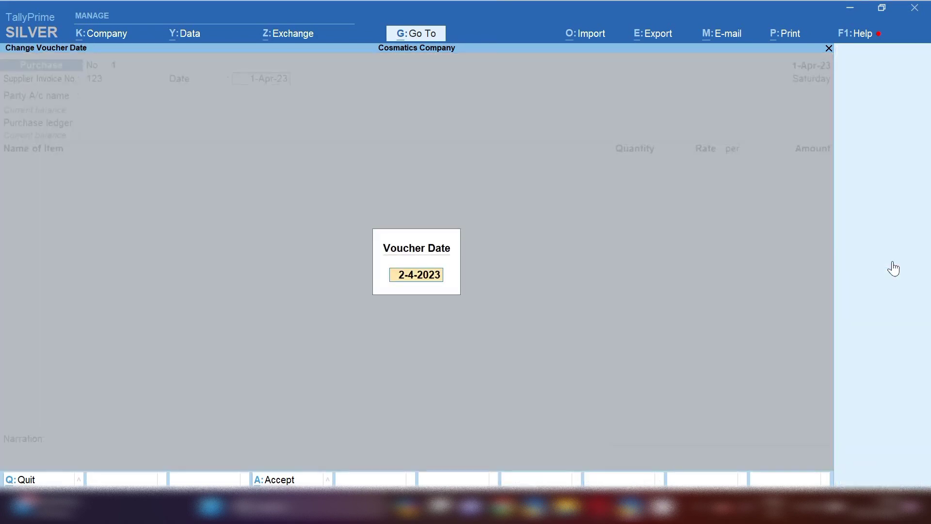
pyautogui.write('1.11.23')
pyautogui.press('Return')
pyautogui.press('Return')
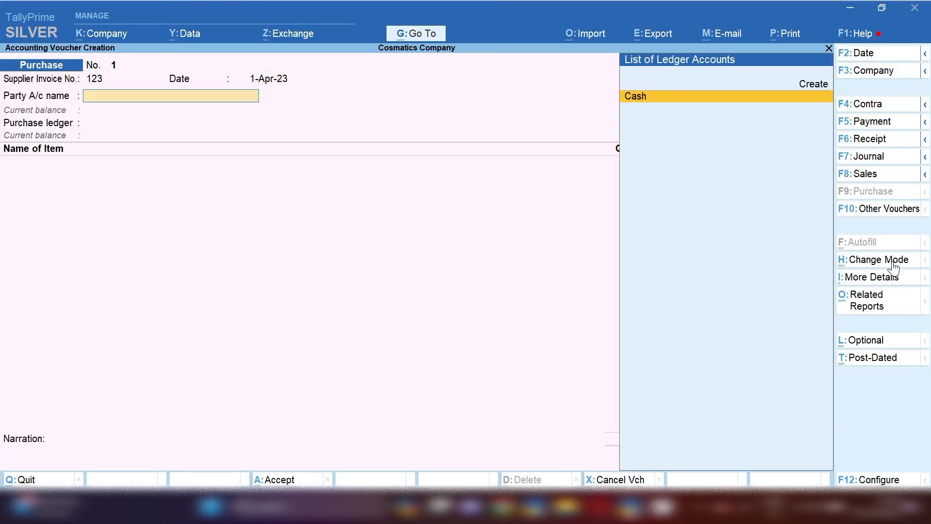
pyautogui.press('BackSpace')
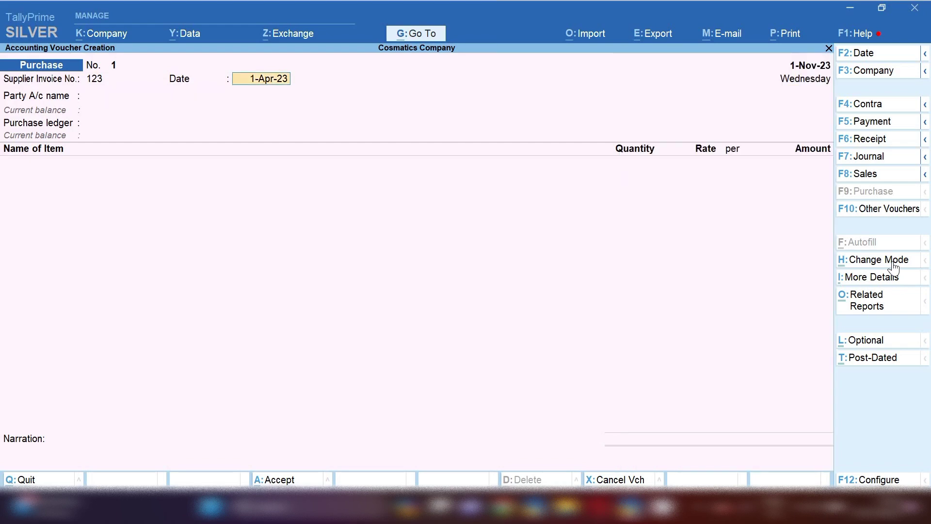
pyautogui.write('1.11.23')
pyautogui.press('Return')
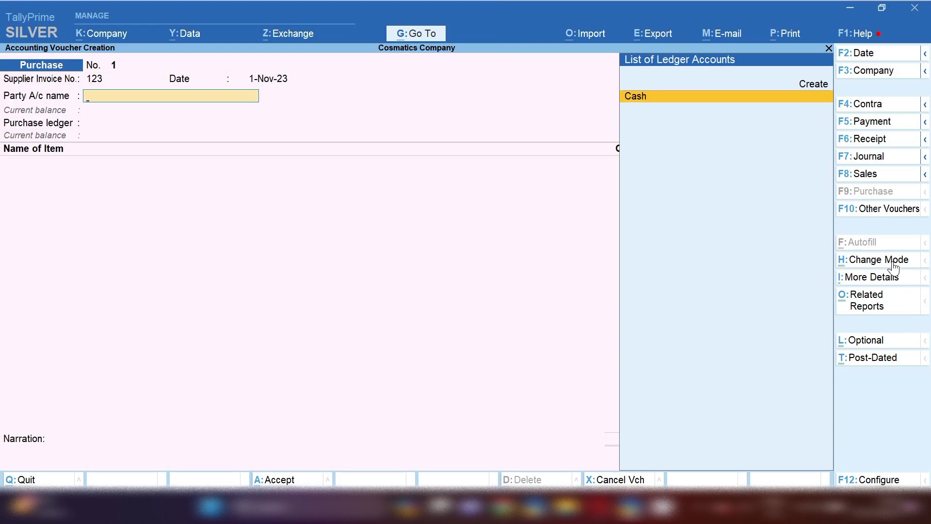
# Create a party ledger "Shiv Cosmatic Company" under Sundry Creditors, keeping bill-by-bill balances on and the default credit period blank.
pyautogui.hotkey('alt', 'c')
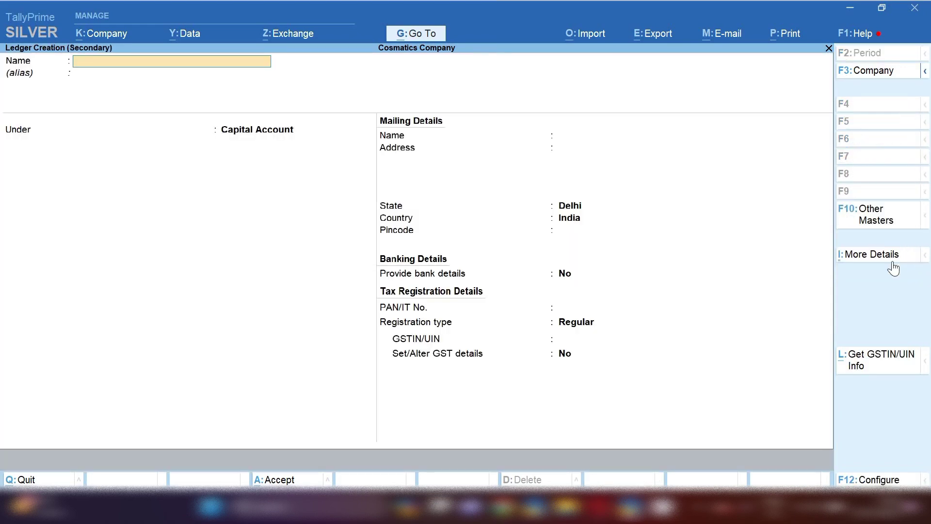
pyautogui.write('Shiv Cosmatic Company')
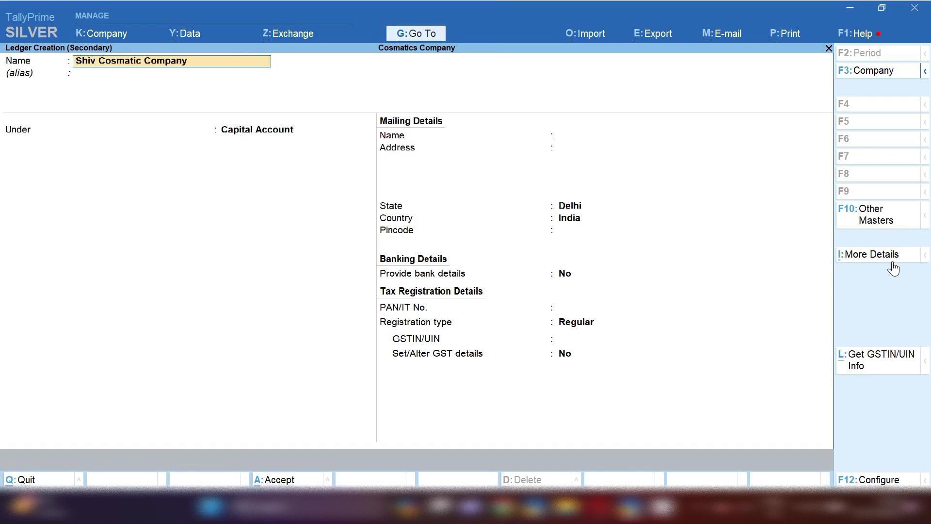
pyautogui.press('Return')
pyautogui.press('Return')
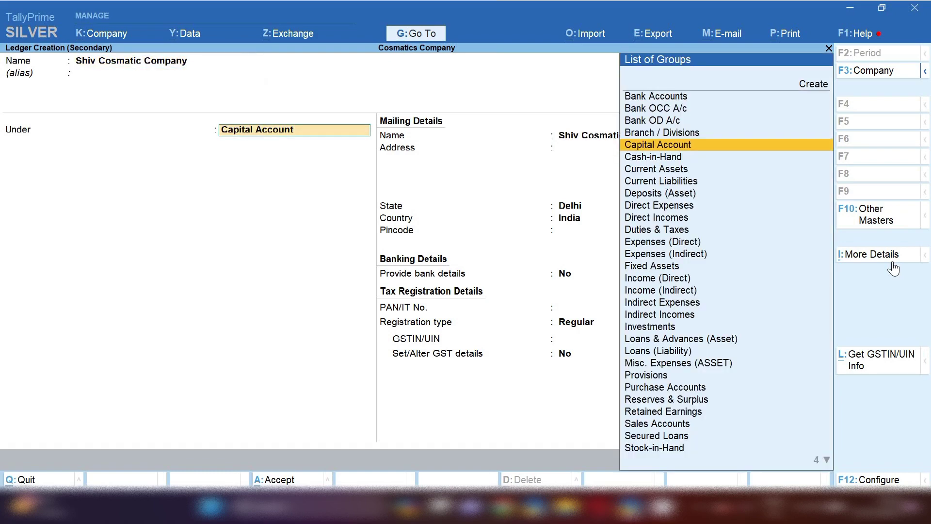
pyautogui.write('Sun')
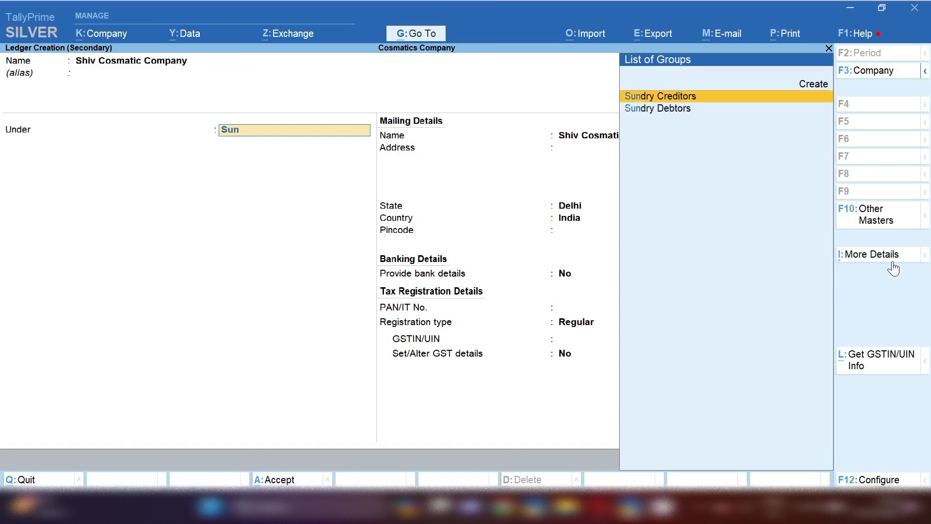
pyautogui.press('Return')
pyautogui.press('Return')
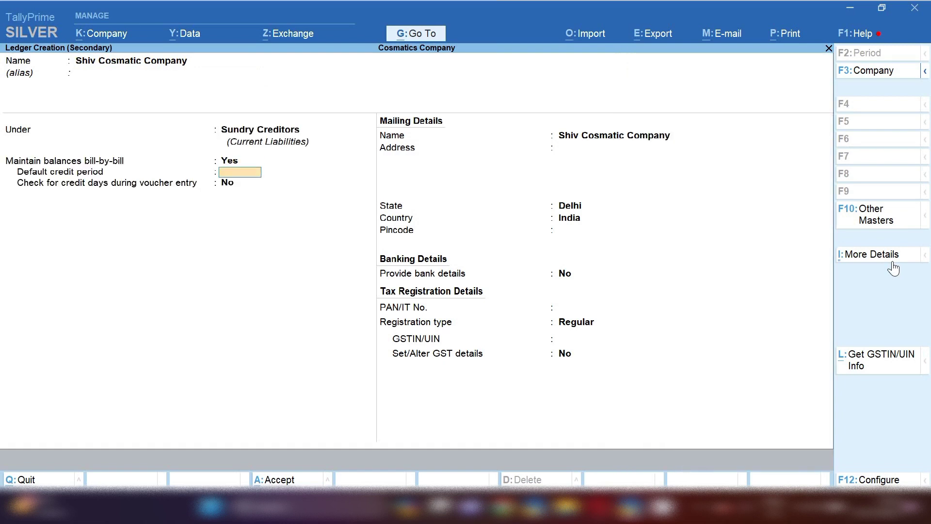
pyautogui.press('Return')
pyautogui.press('Return')
pyautogui.press('Return')
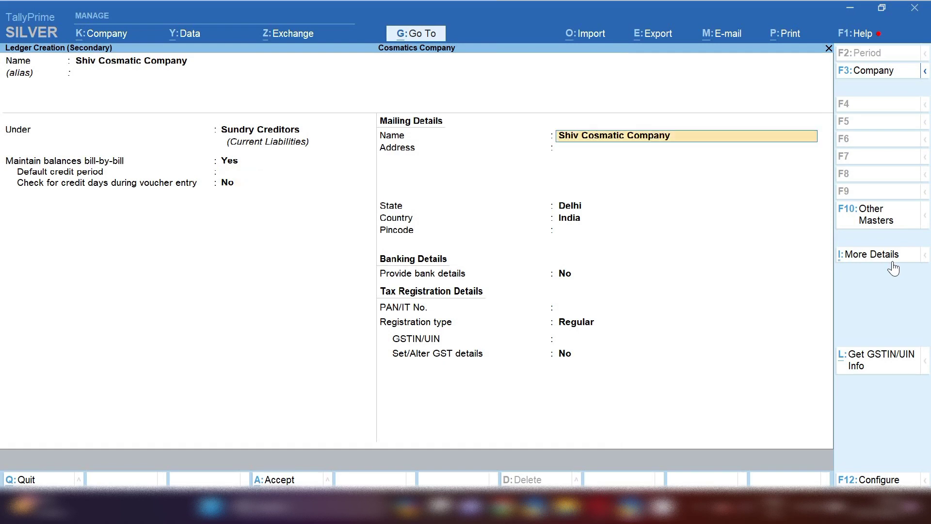
# Fill in the supplier ledger's mailing address, keeping Delhi as the state and India as the country.
pyautogui.write('Indusri')
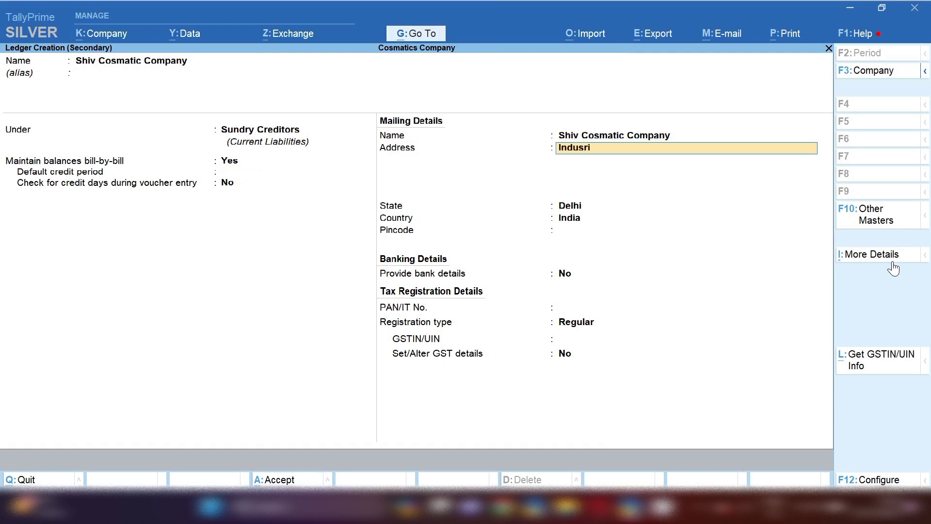
pyautogui.write('al area')
pyautogui.press('Return')
pyautogui.press('Return')
pyautogui.press('Return')
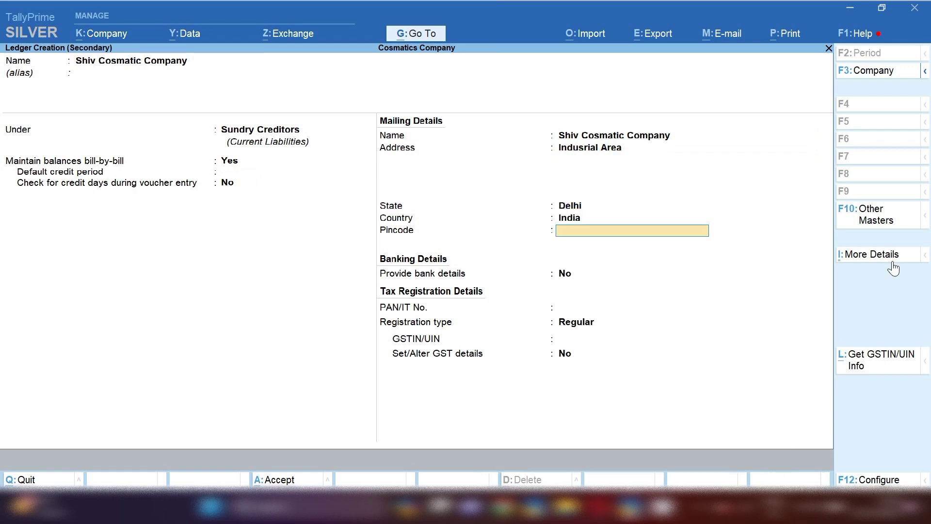
# Save the supplier ledger with Regular GST registration, leaving the pincode, PAN and GSTIN blank and GST details off.
pyautogui.press('Return')
pyautogui.press('Return')
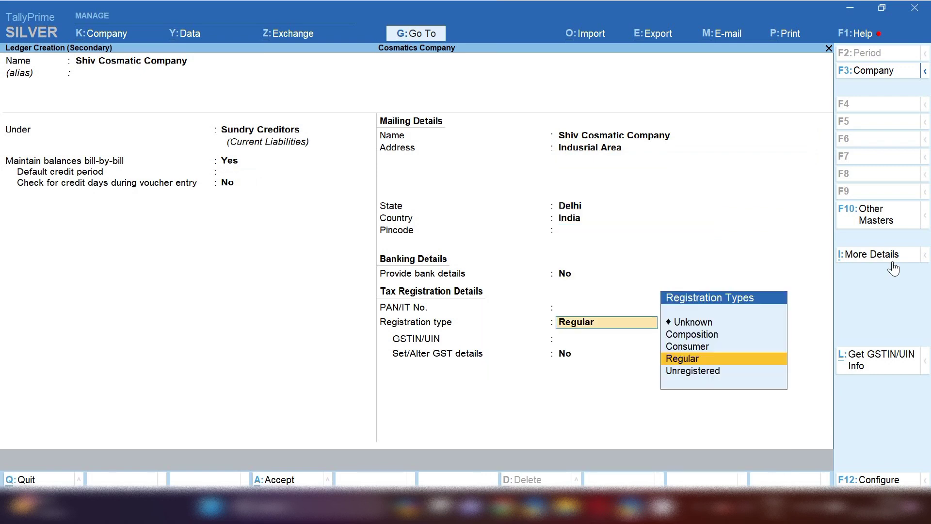
pyautogui.press('Return')
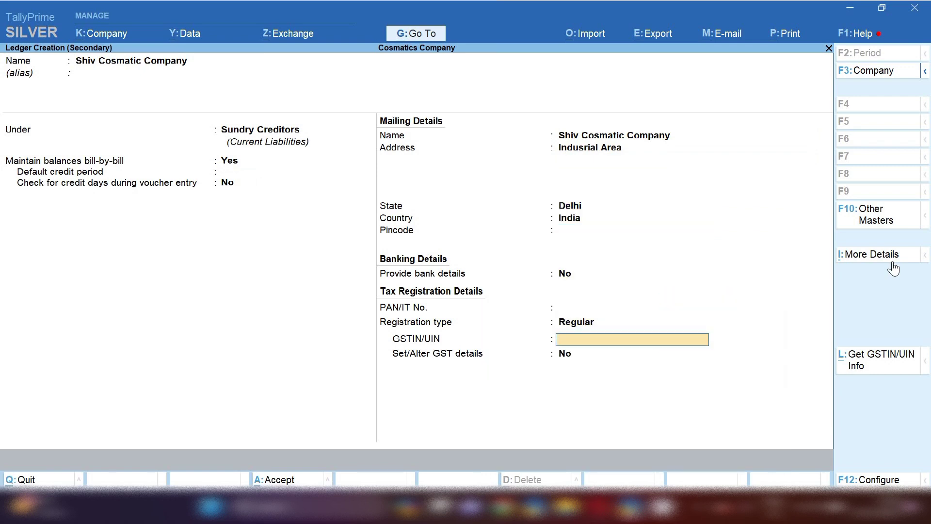
pyautogui.press('Return')
pyautogui.press('Return')
pyautogui.press('Return')
pyautogui.press('Return')
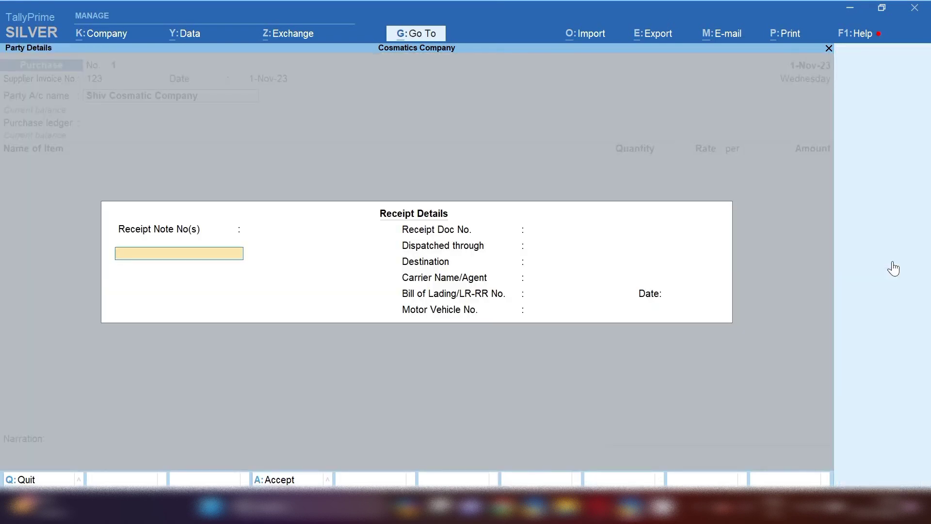
# Accept the purchase voucher's receipt and party details, leaving all receipt and dispatch information blank.
pyautogui.press('Return')
pyautogui.press('Return')
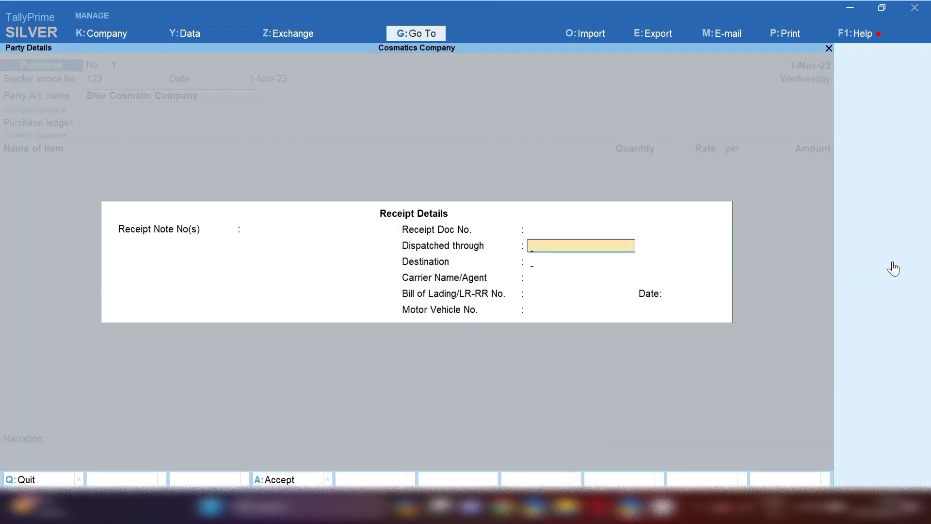
pyautogui.press('Return')
pyautogui.press('Return')
pyautogui.press('Return')
pyautogui.press('Return')
pyautogui.press('Return')
pyautogui.press('Return')
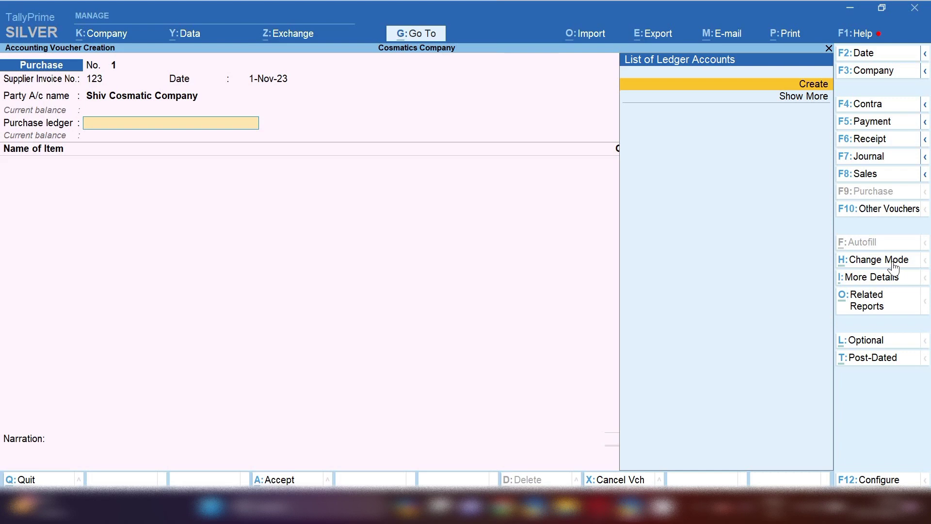
# Create a purchase ledger named "Purchase Account" under Purchase Accounts, with the ledger type Not Applicable.
pyautogui.press('Return')
pyautogui.write('Pur')
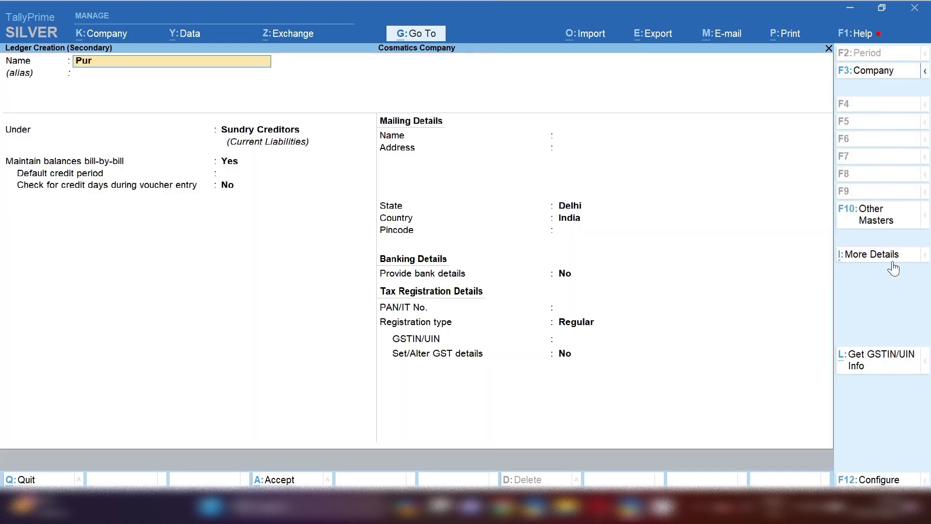
pyautogui.write('chase Account')
pyautogui.press('Return')
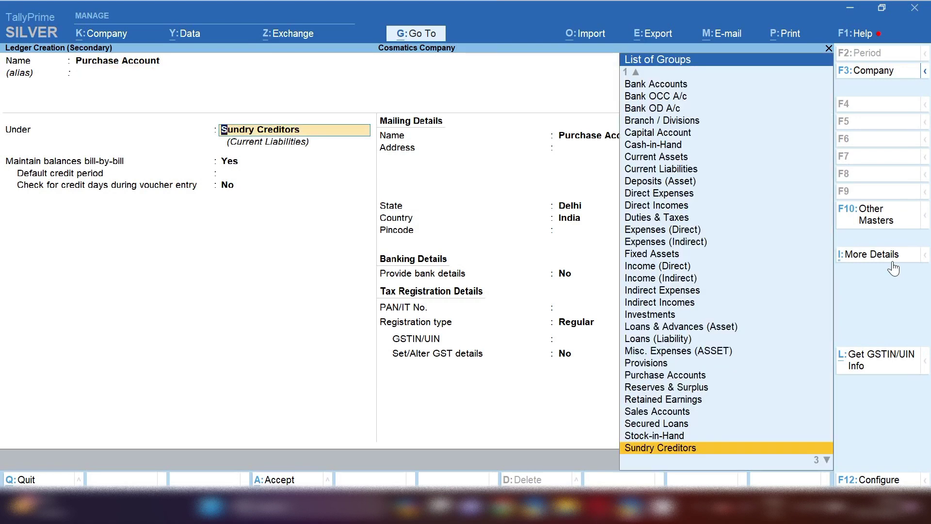
pyautogui.write('Pu')
pyautogui.press('Return')
pyautogui.press('Return')
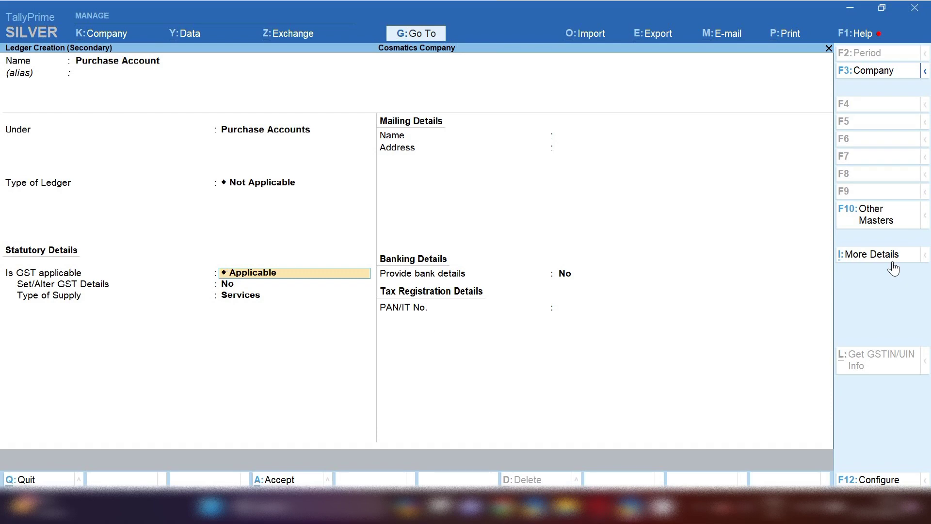
# Keep GST applicable on the purchase ledger, set its type of supply to Goods, and save it as the voucher's purchase ledger.
pyautogui.press('Return')
pyautogui.press('Return')
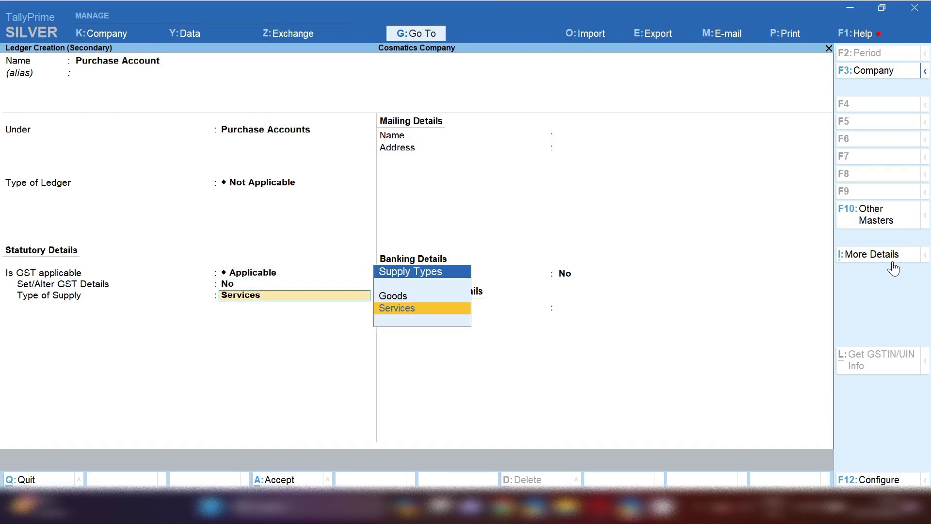
pyautogui.press('Up')
pyautogui.press('Return')
pyautogui.hotkey('ctrl', 'a')
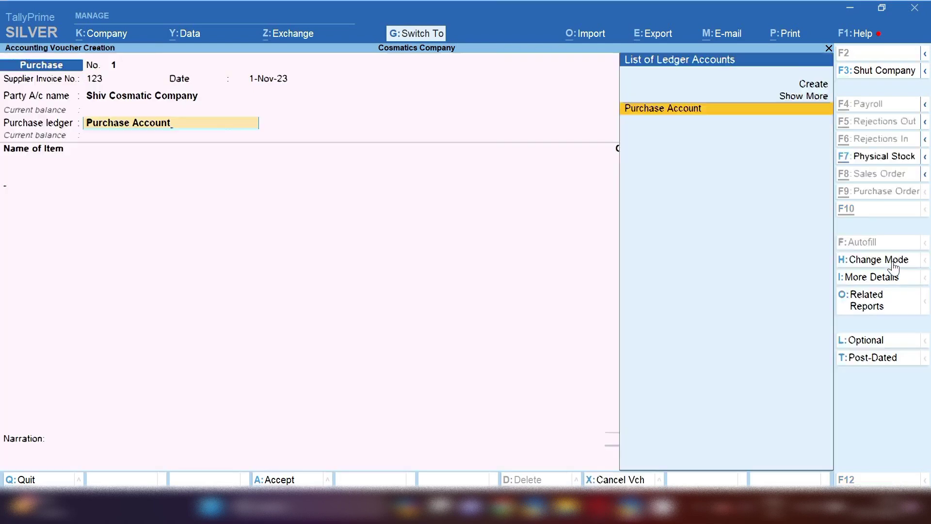
pyautogui.press('Return')
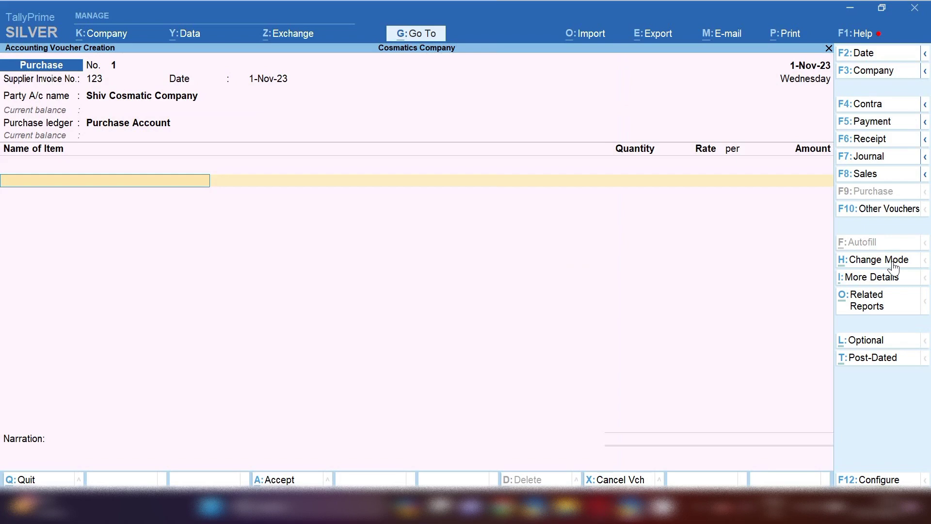
# Start creating a stock item named "Lipstic (ABC)" from the voucher's item line.
pyautogui.hotkey('alt', 'c')
pyautogui.write('Li')
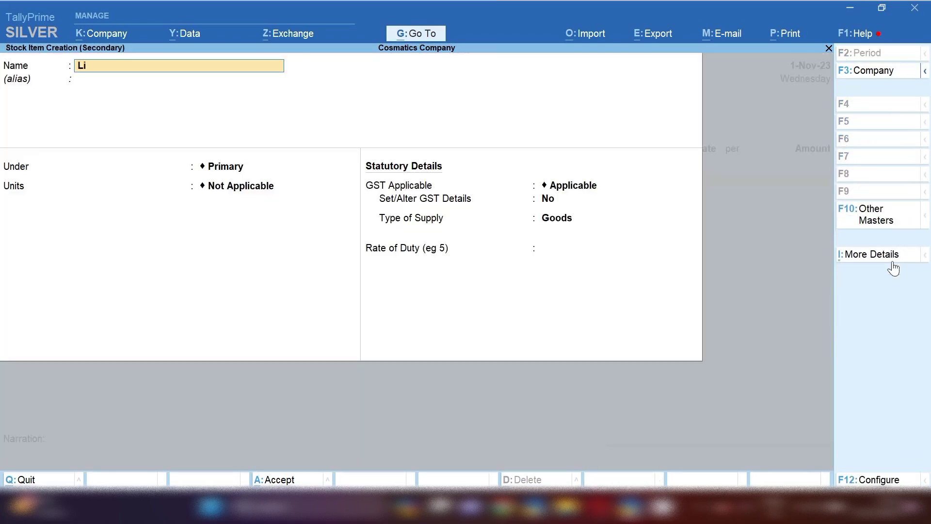
pyautogui.write('pstic')
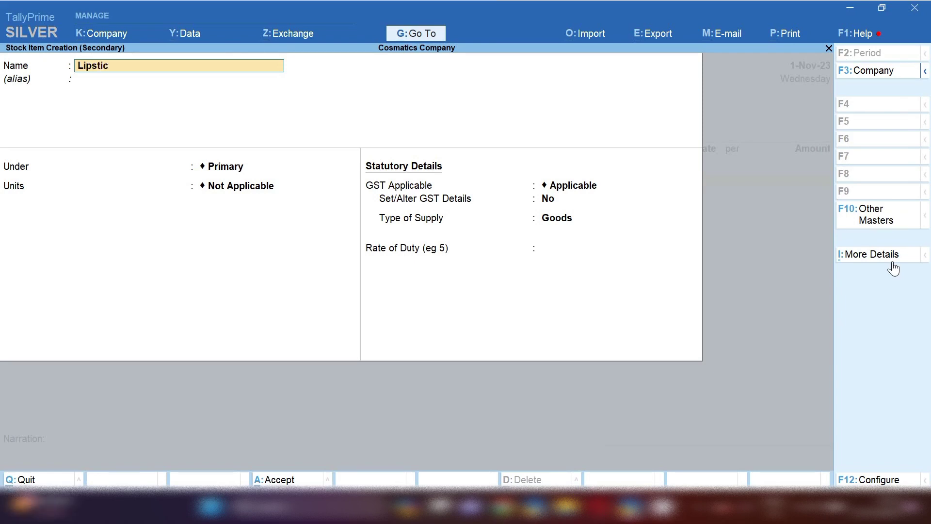
pyautogui.write(' (ABC)')
pyautogui.press('Return')
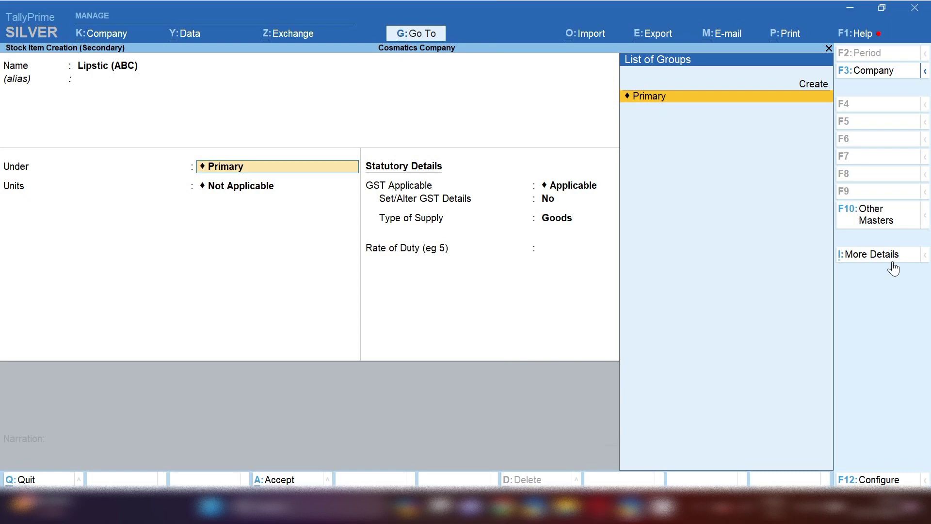
# Create a stock group "Lipstic" under Primary with default settings and assign the stock item to it.
pyautogui.hotkey('alt', 'c')
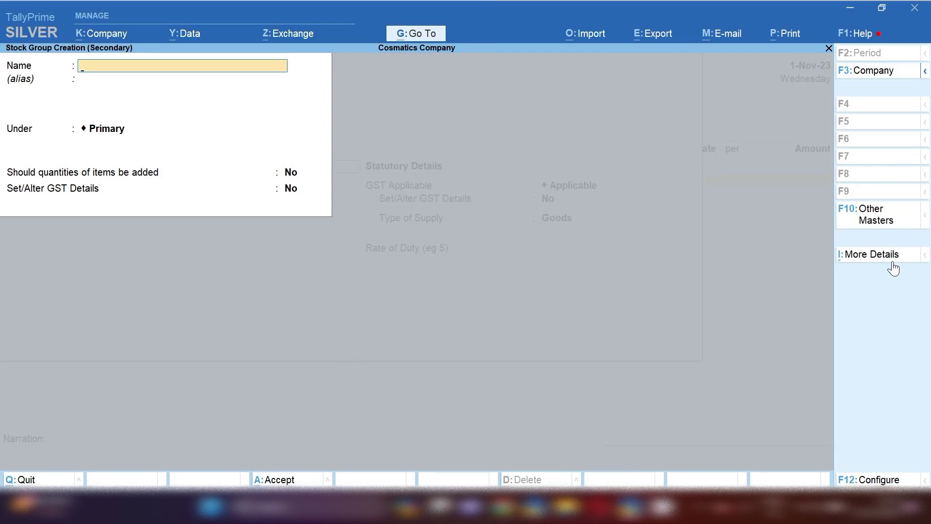
pyautogui.write('Lipstic')
pyautogui.press('Return')
pyautogui.press('Return')
pyautogui.press('Return')
pyautogui.press('Return')
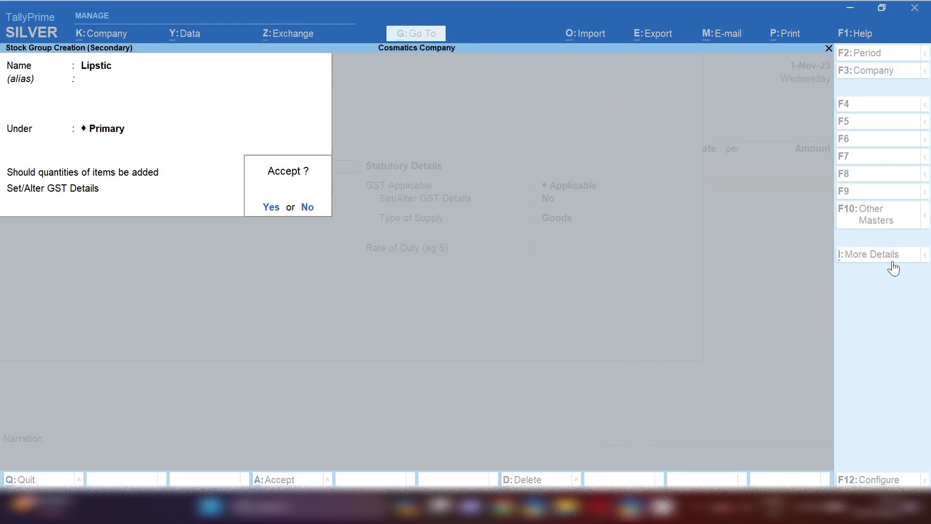
pyautogui.press('Return')
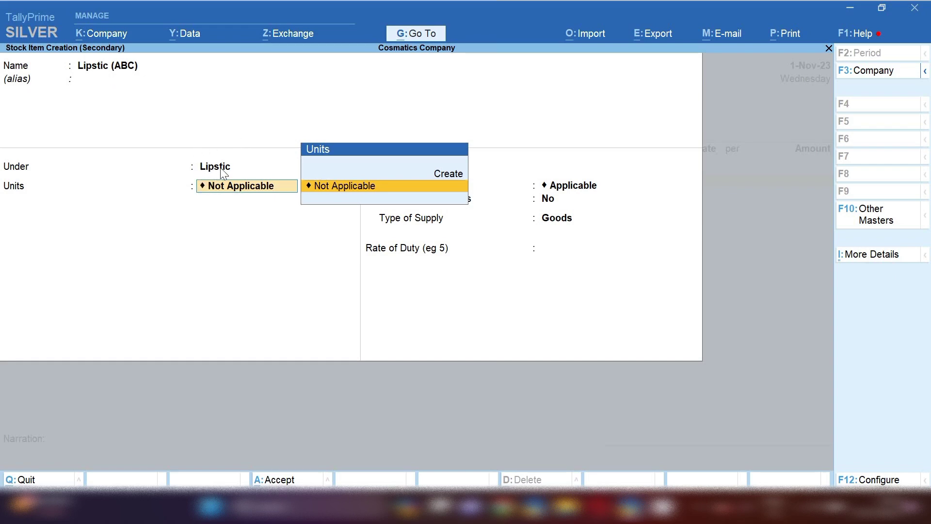
# Create a simple unit "pc" with formal name Pieces, UQC PCS-PIECES and 0 decimal places, and use it for the item.
pyautogui.hotkey('alt', 'c')
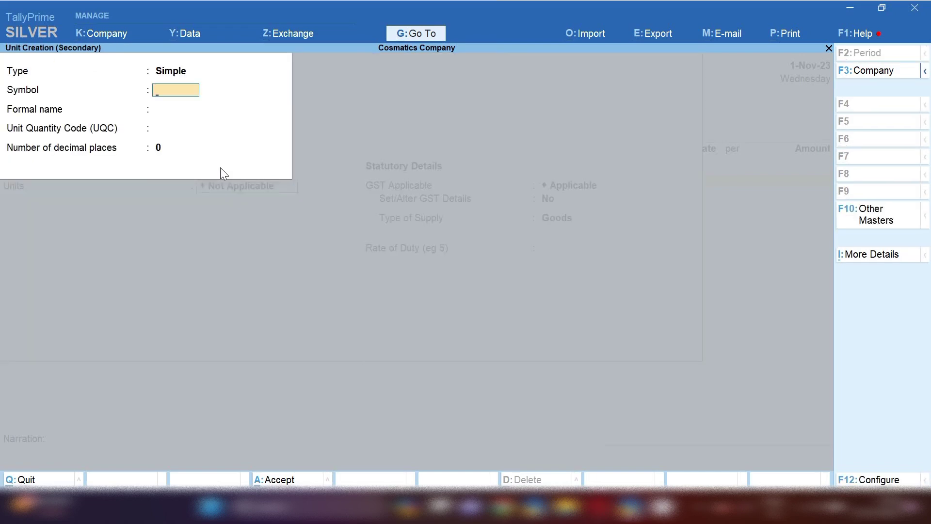
pyautogui.write('pc')
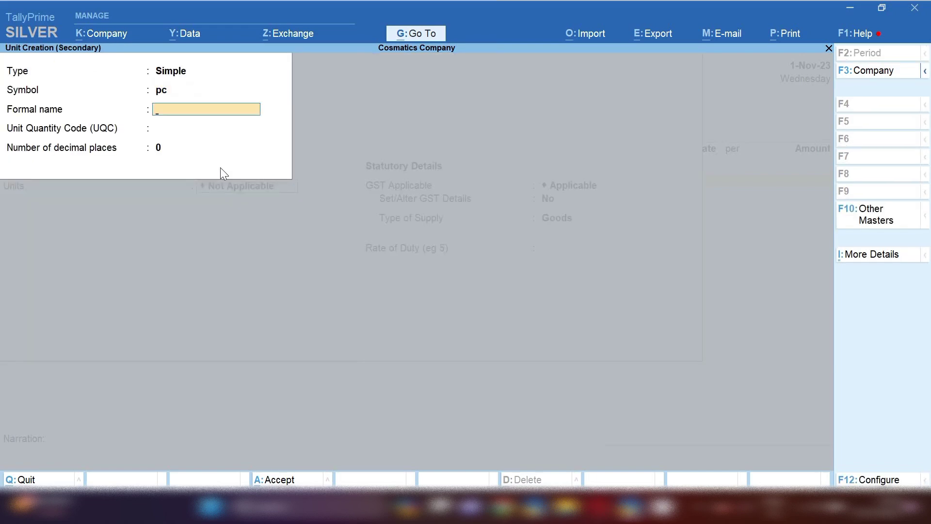
pyautogui.write('Pieces')
pyautogui.press('Return')
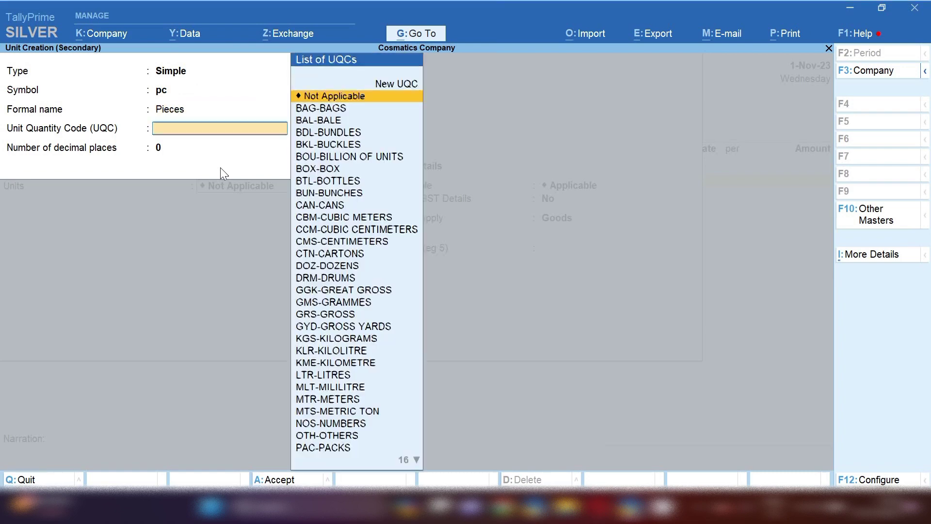
pyautogui.write('pc')
pyautogui.press('Return')
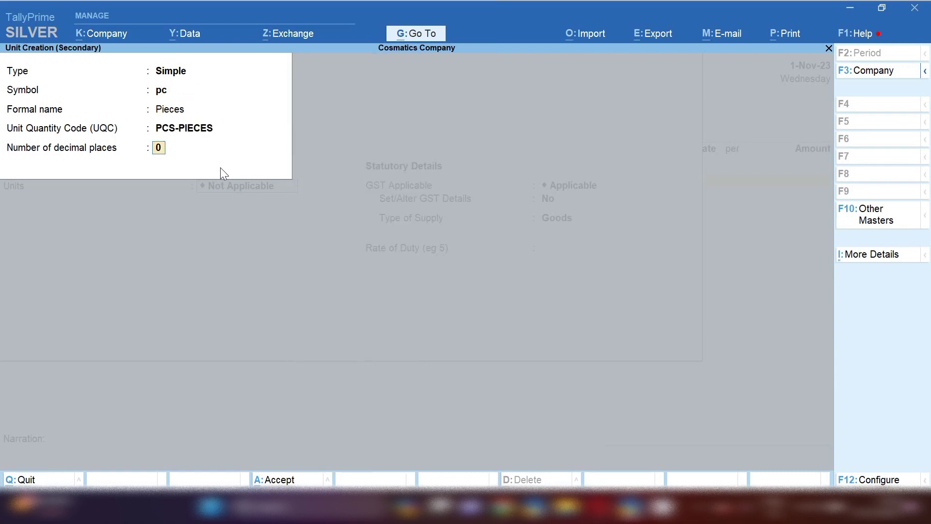
pyautogui.press('Return')
pyautogui.press('Return')
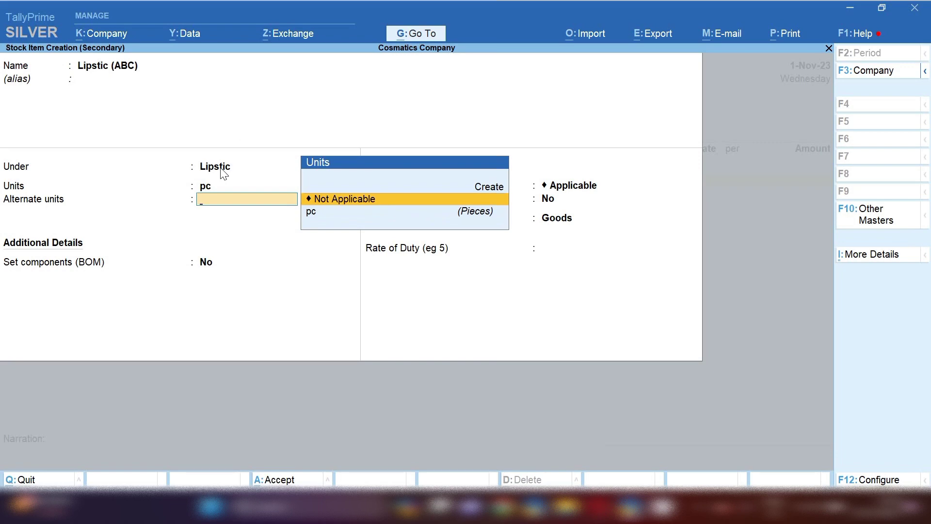
# Leave the item's alternate units Not Applicable, keep GST Applicable, and open its GST details for entry.
pyautogui.press('Return')
pyautogui.press('Return')
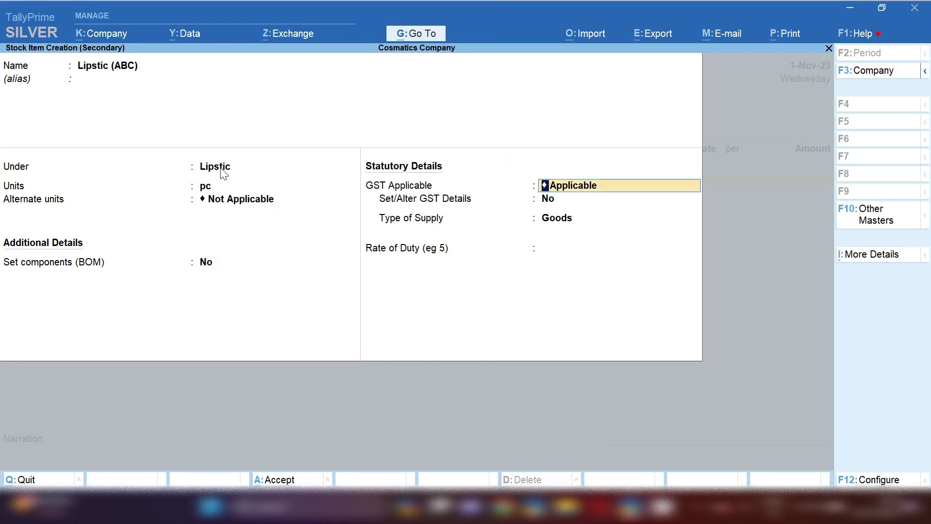
pyautogui.press('Return')
pyautogui.write('y')
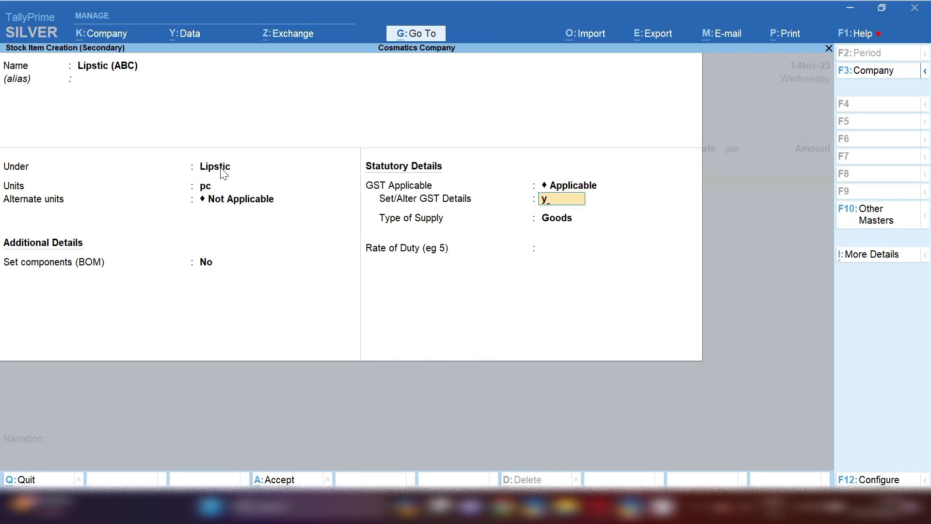
pyautogui.press('Return')
pyautogui.press('Return')
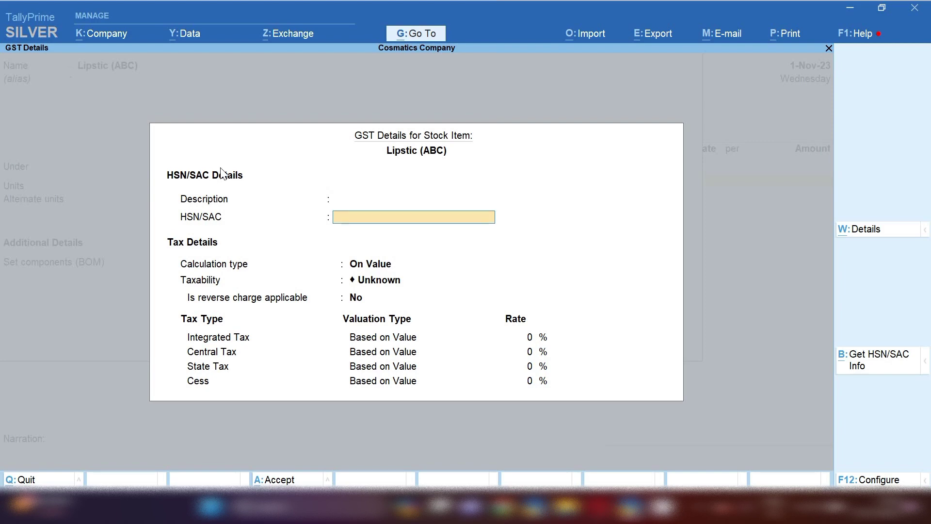
# Set HSN/SAC 33041000, calculation On Value, taxability Taxable and integrated tax 18%, and save the stock item into the voucher.
pyautogui.write('33041000')
pyautogui.press('Return')
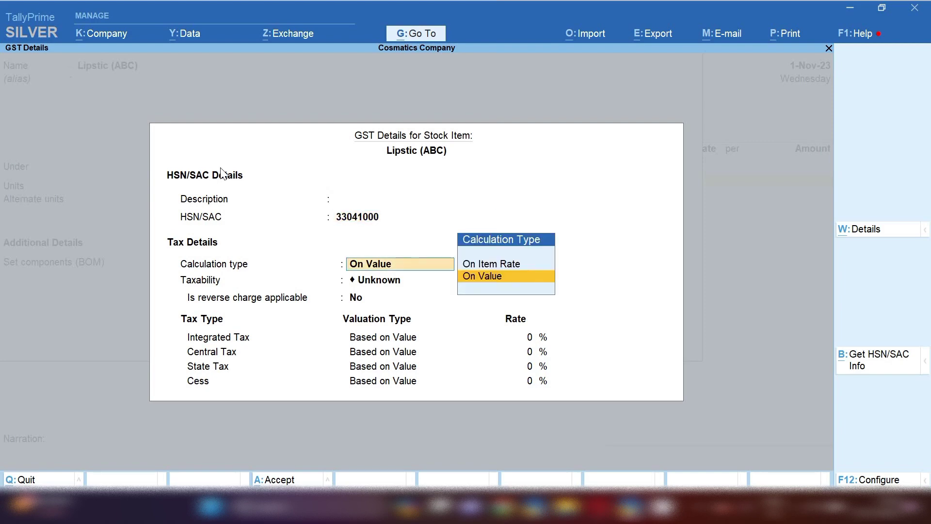
pyautogui.press('Return')
pyautogui.press('Down')
pyautogui.press('Down')
pyautogui.press('Down')
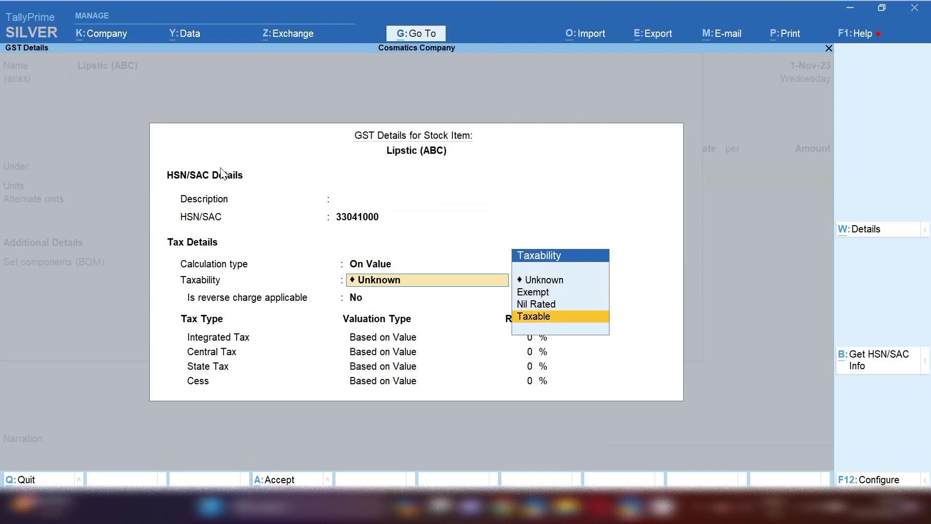
pyautogui.press('Return')
pyautogui.press('Return')
pyautogui.write('18')
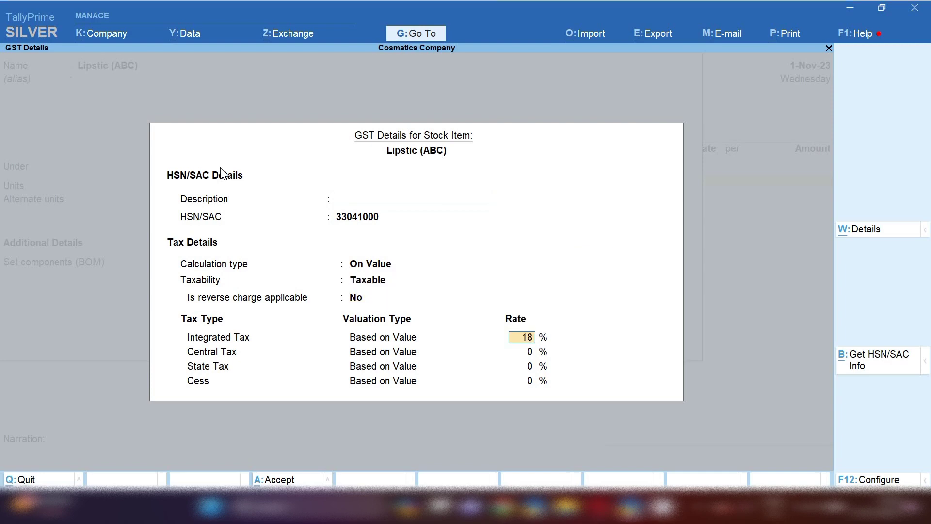
pyautogui.press('Return')
pyautogui.hotkey('ctrl', 'a')
pyautogui.press('Return')
pyautogui.press('Return')
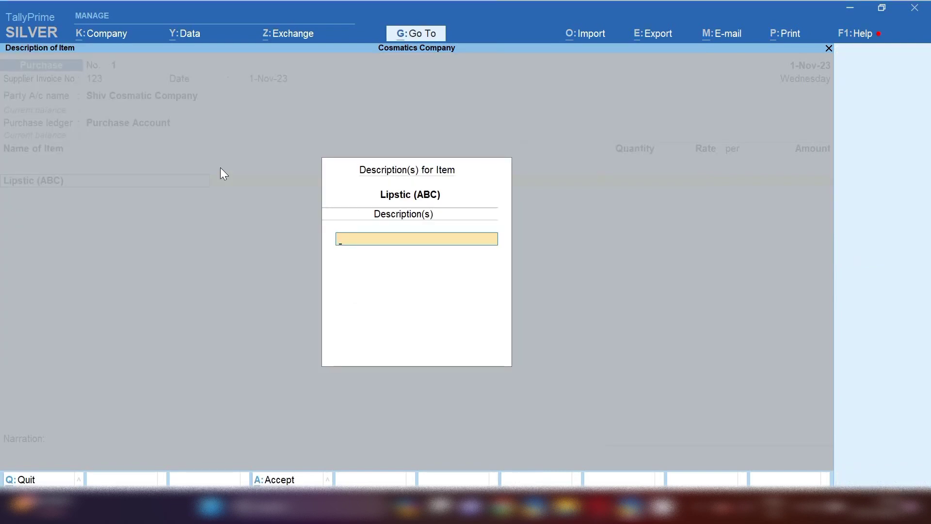
# Add the description "Red Lipstic" to the Lipstic (ABC) item line.
pyautogui.write('Red Lipstic')
pyautogui.press('Return')
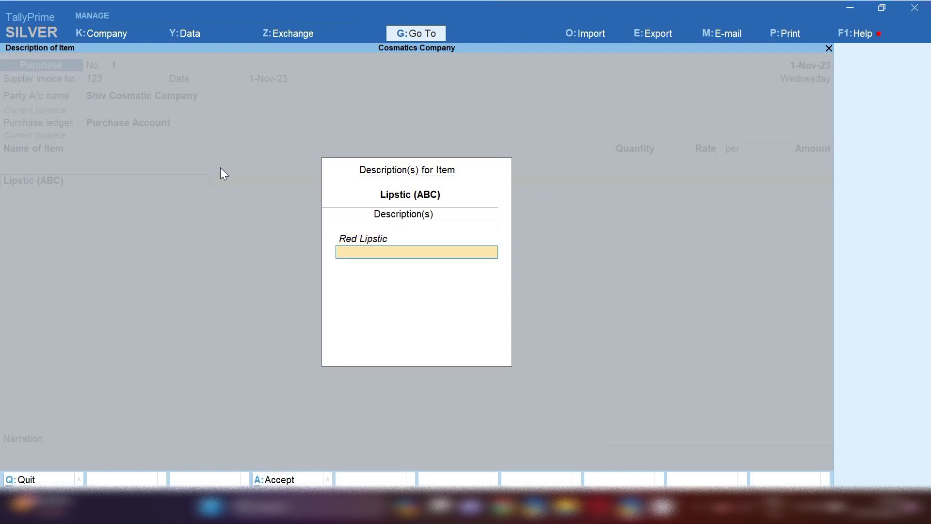
pyautogui.press('Return')
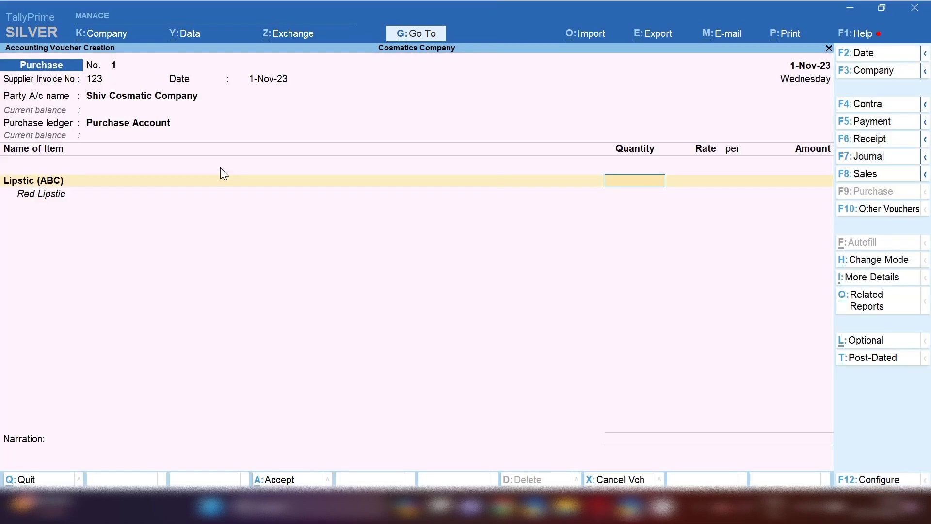
# Enter a quantity of 100 pc at a rate of 1,000 per pc for the Lipstic (ABC) line and complete it.
pyautogui.write('100')
pyautogui.press('Return')
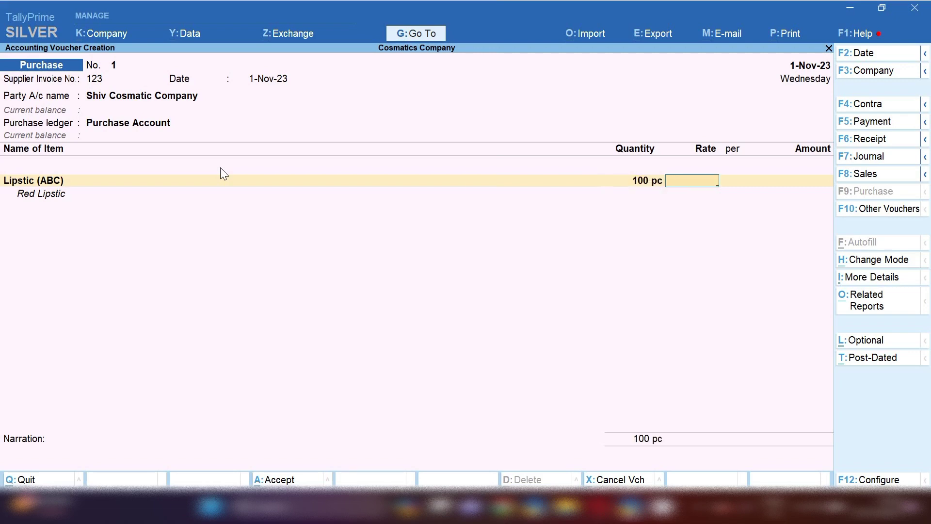
pyautogui.write('1000')
pyautogui.press('Return')
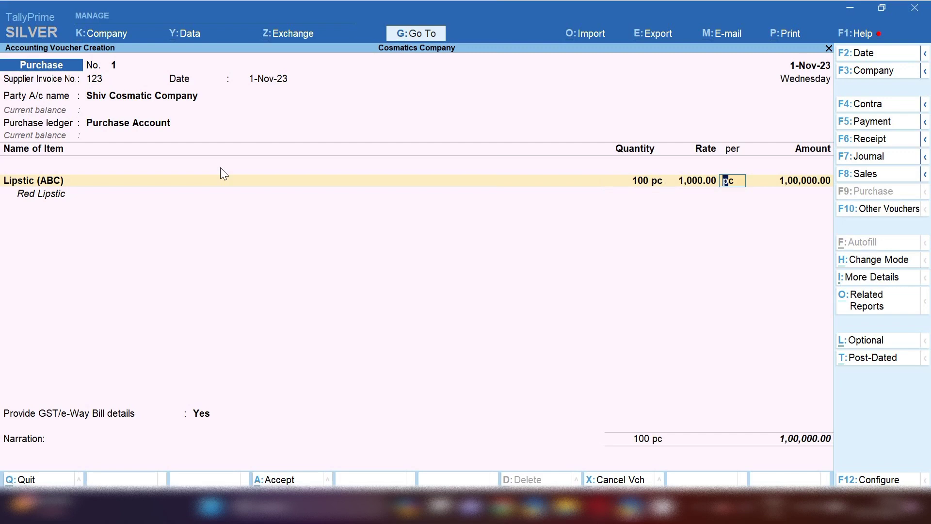
pyautogui.press('Return')
pyautogui.press('Return')
pyautogui.press('Return')
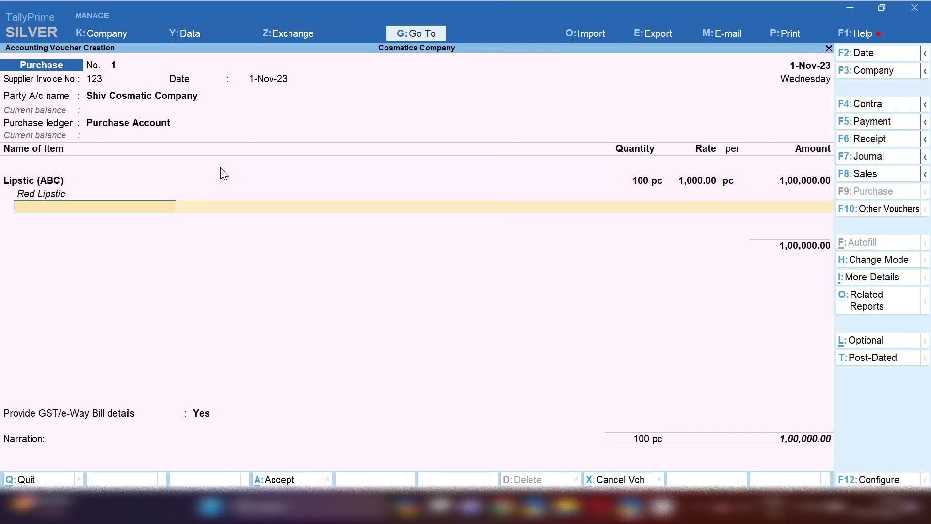
pyautogui.press('Return')
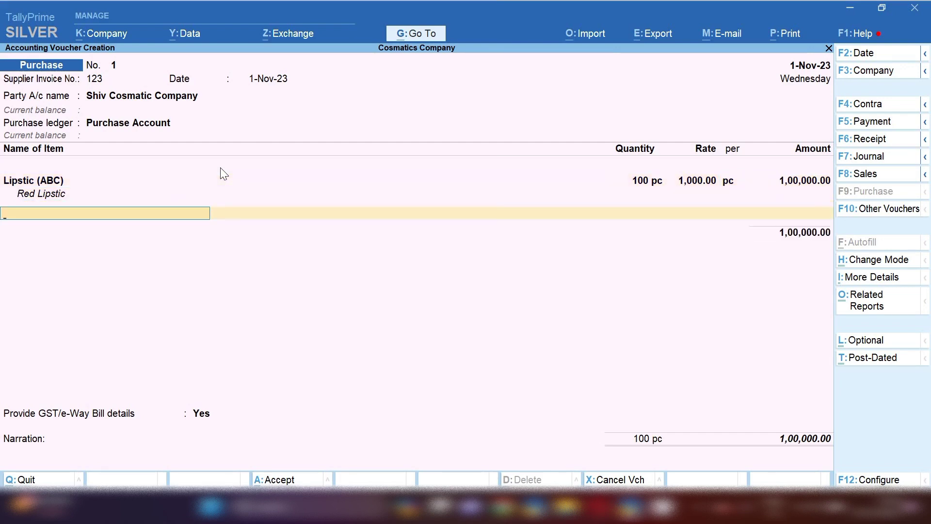
# Start a new stock item from the next voucher line, named "Foundation Cream (XYZ)" with no alias.
pyautogui.hotkey('alt', 'c')
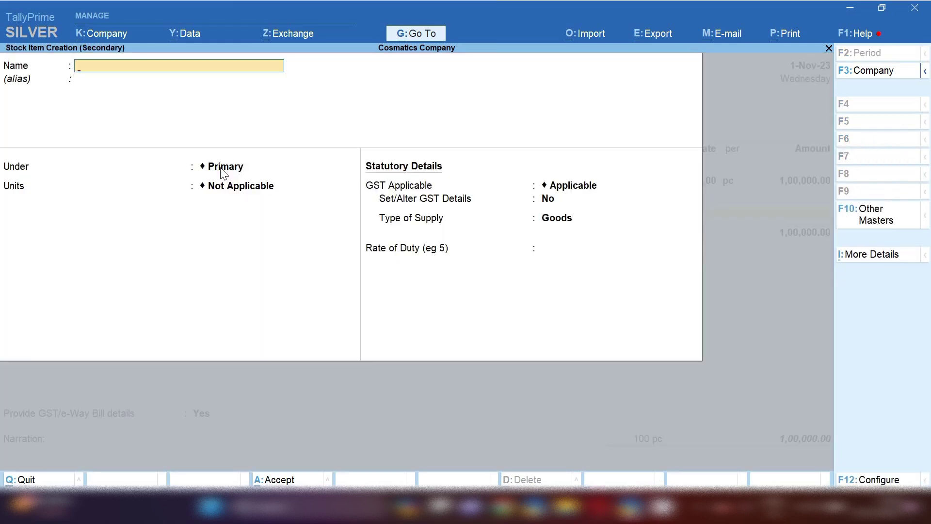
pyautogui.write('Foundation Crea')
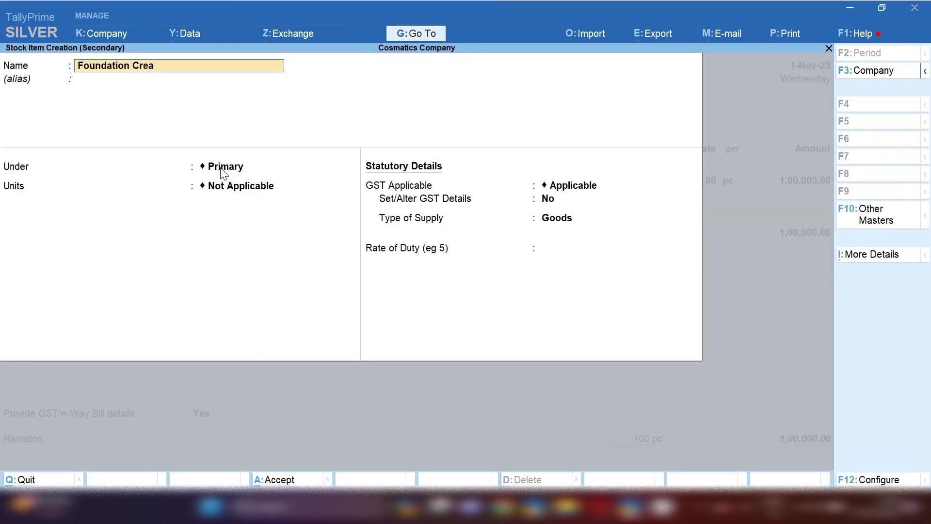
pyautogui.write('m (XYZ)')
pyautogui.press('Return')
pyautogui.press('Return')
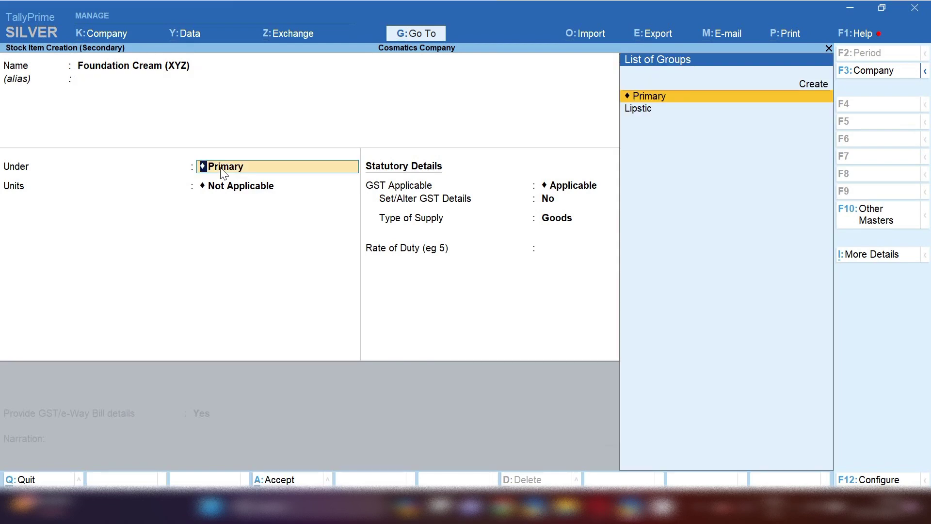
# Create a stock group "Foundation" under Primary, without adding quantities or GST details, and assign the stock item to it.
pyautogui.hotkey('alt', 'c')
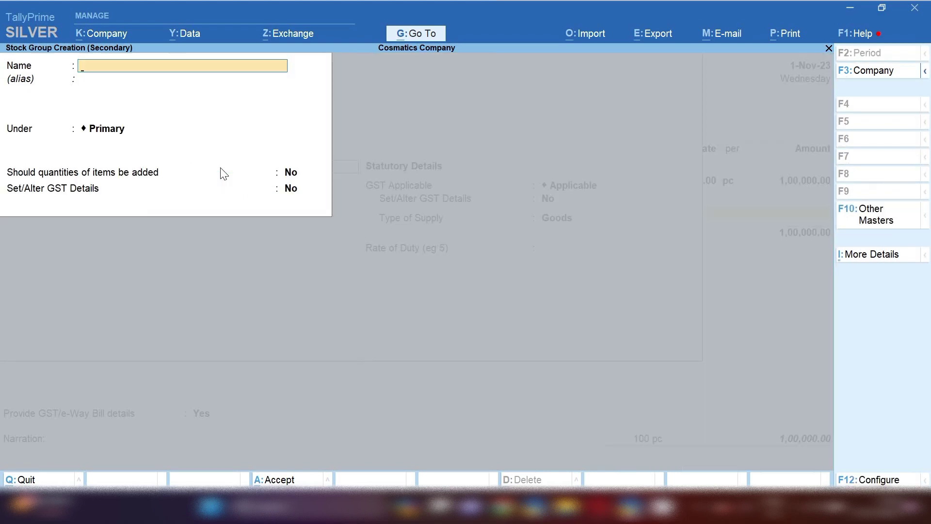
pyautogui.write('Foundation')
pyautogui.press('Return')
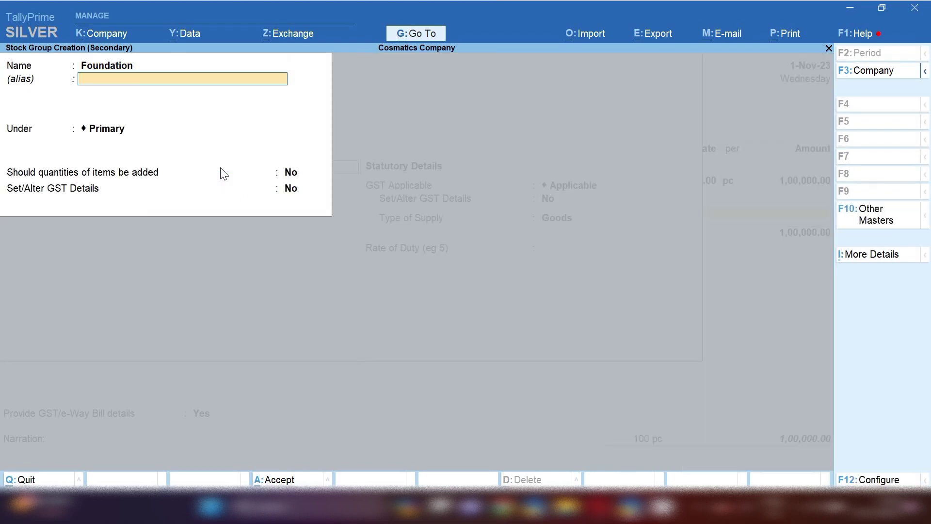
pyautogui.press('Return')
pyautogui.press('Return')
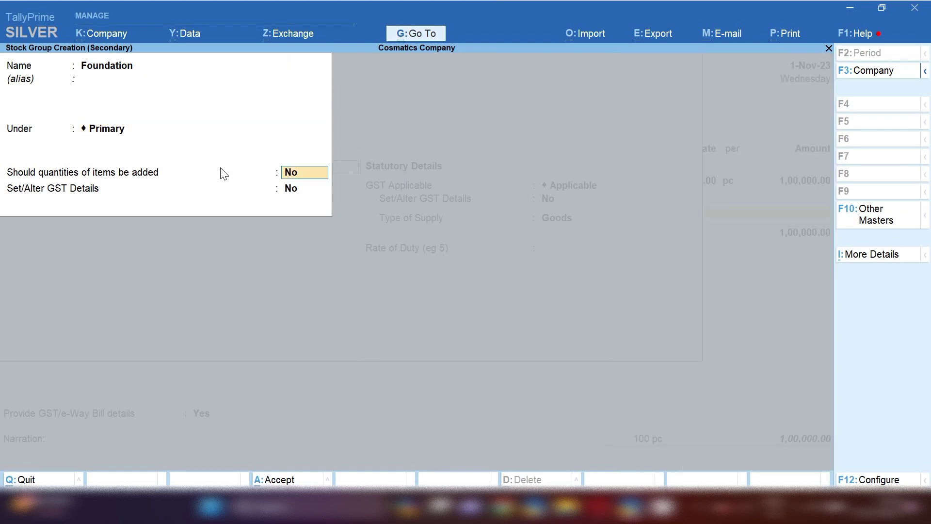
pyautogui.press('Return')
pyautogui.press('Return')
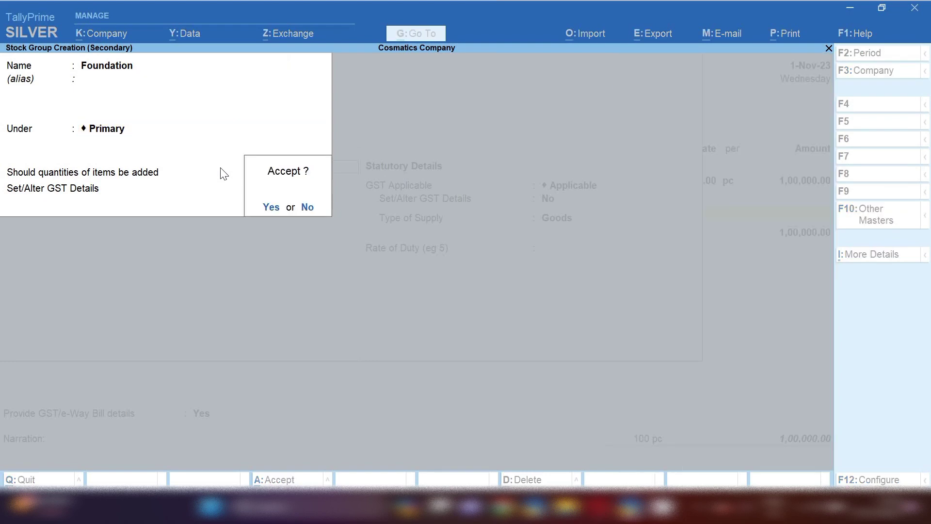
pyautogui.press('Return')
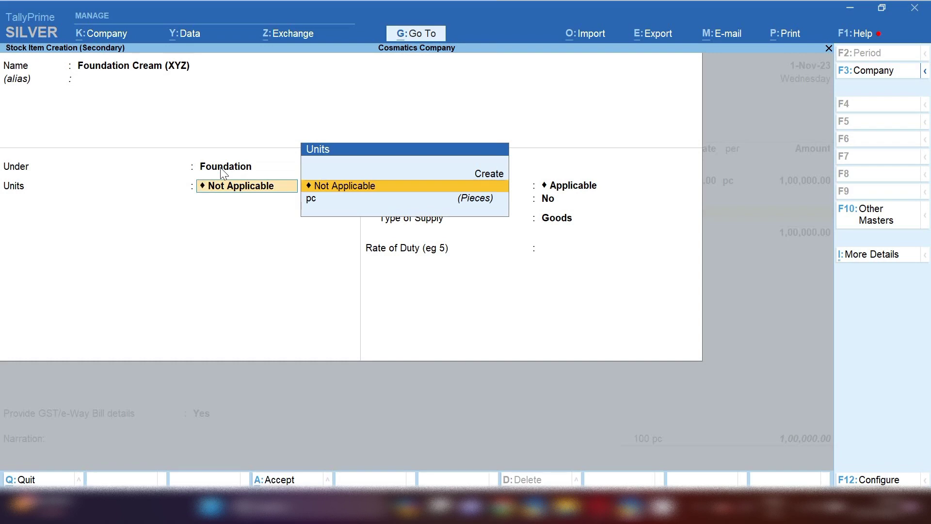
# Set the Foundation Cream (XYZ) units to pc with no alternate units, keep GST Applicable, and open its GST details for entry.
pyautogui.press('Down')
pyautogui.press('Return')
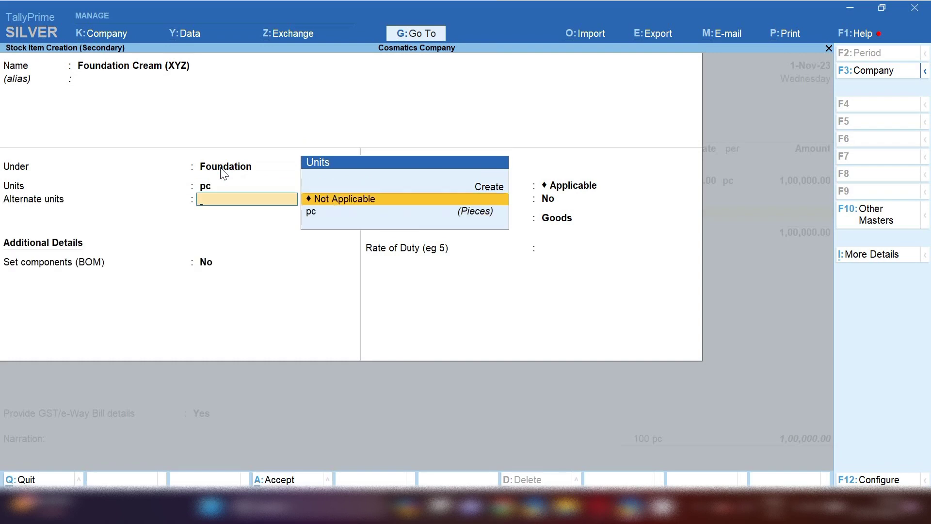
pyautogui.press('Return')
pyautogui.press('Return')
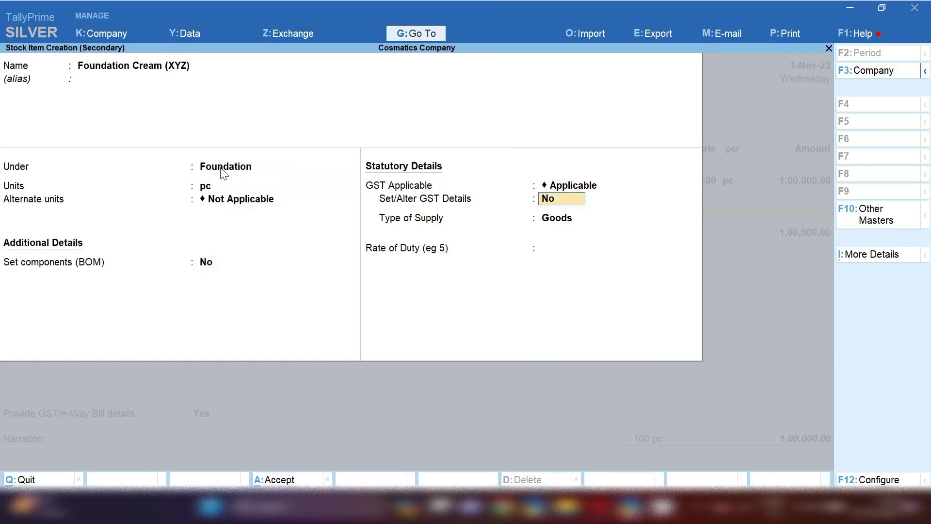
pyautogui.press('y')
pyautogui.press('Return')
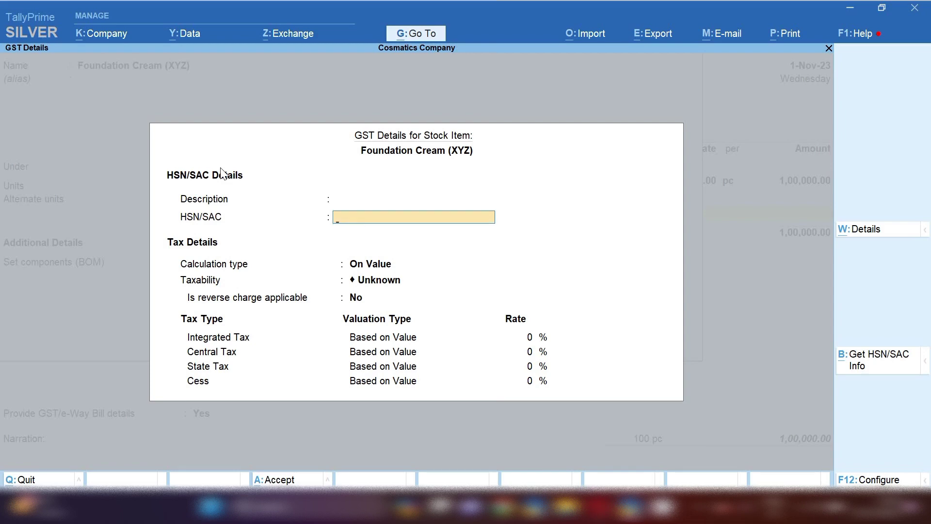
# Enter HSN/SAC 33041000 for Foundation Cream (XYZ), with calculation type On Value and taxability Taxable.
pyautogui.write('33041000')
pyautogui.press('Return')
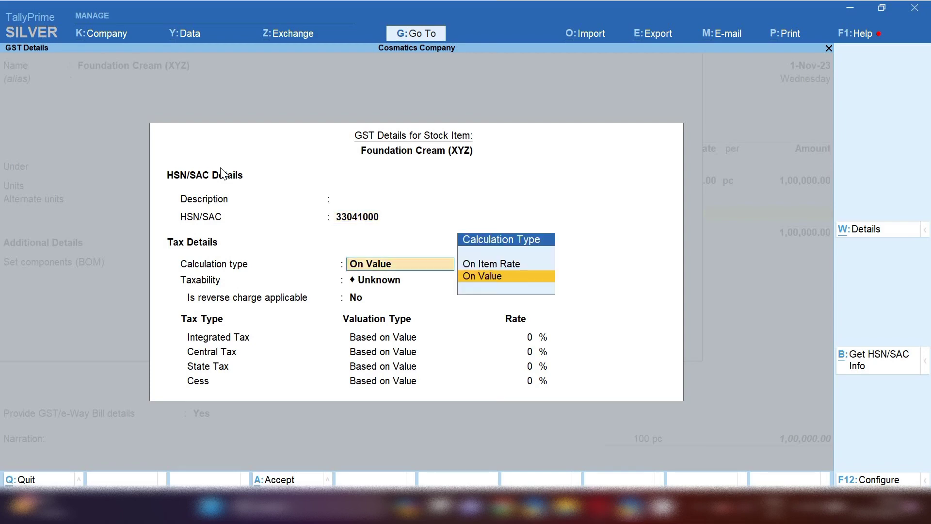
pyautogui.press('Return')
pyautogui.press('Down')
pyautogui.press('Down')
pyautogui.press('Down')
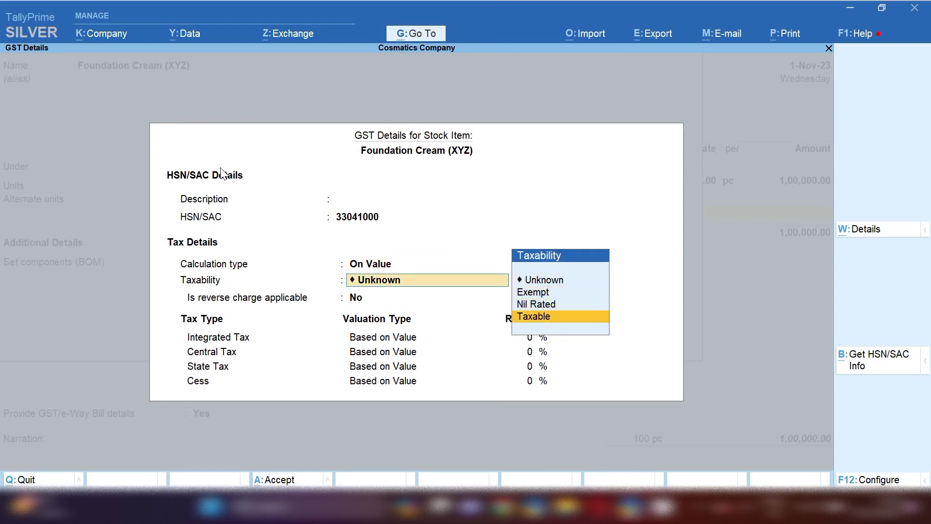
pyautogui.press('Return')
# Set the integrated tax rate of Foundation Cream (XYZ) to 18% and save the item as Goods into the voucher.
pyautogui.press('Return')
pyautogui.write('18')
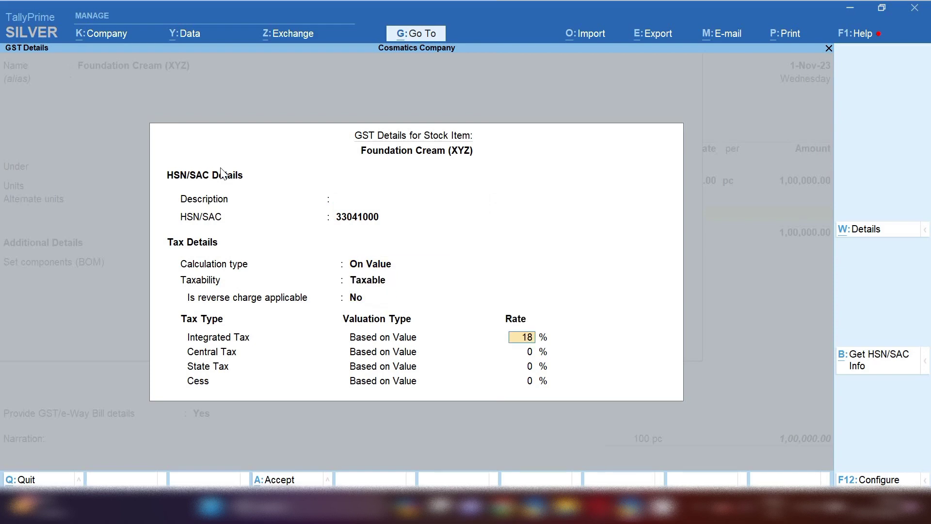
pyautogui.press('Return')
pyautogui.press('Return')
pyautogui.hotkey('ctrl', 'a')
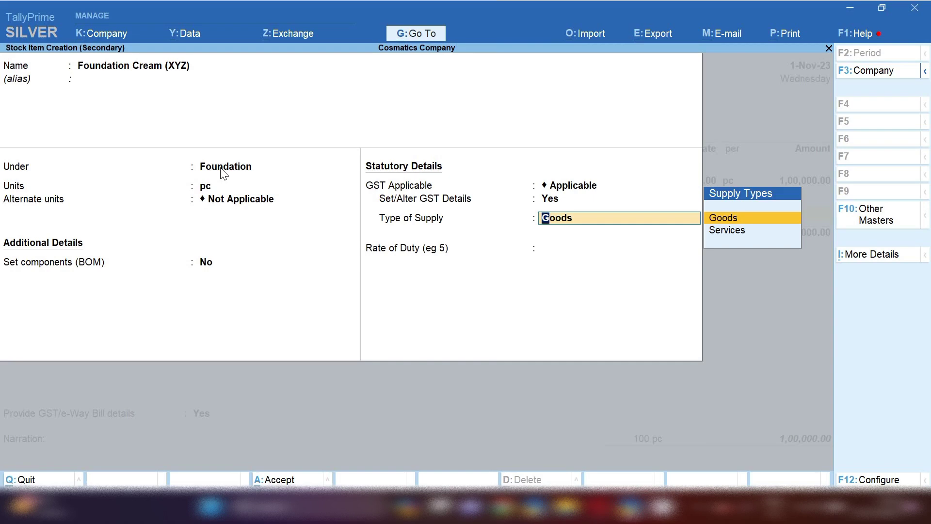
pyautogui.press('Return')
pyautogui.press('Return')
pyautogui.press('y')
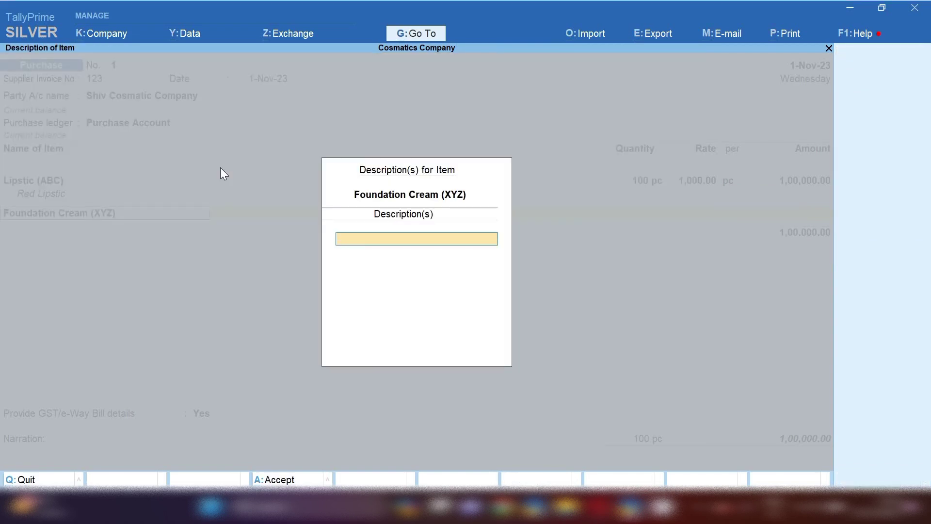
# Add the description "Shed 30" to the Foundation Cream (XYZ) item line.
pyautogui.write('Shed 30')
pyautogui.press('Return')
pyautogui.press('Return')
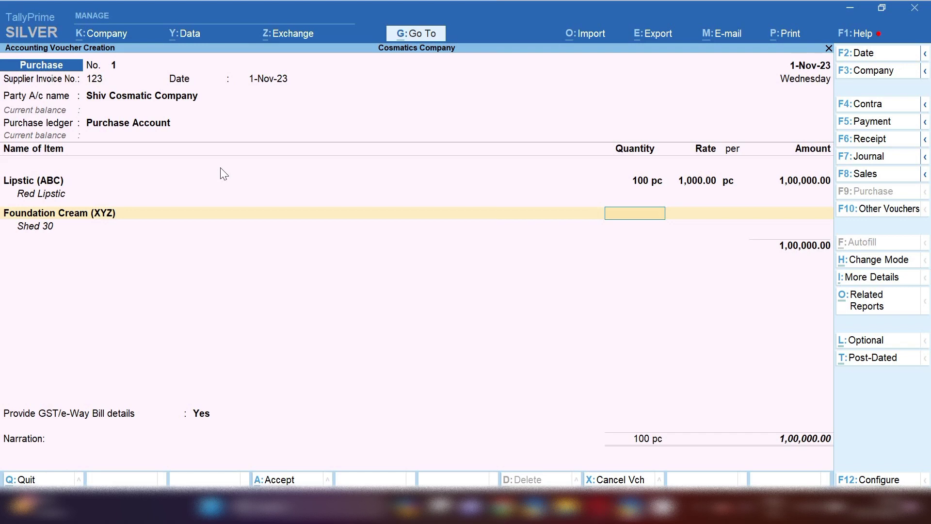
# Enter a quantity of 5 pc at a rate of 2,000 per pc for Foundation Cream (XYZ) and complete the line.
pyautogui.write('5')
pyautogui.press('Return')
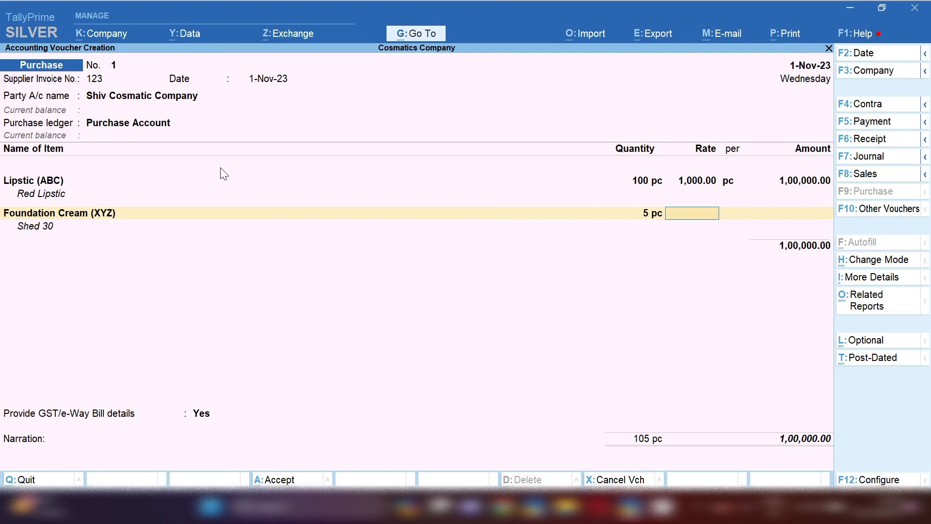
pyautogui.write('2000')
pyautogui.press('Return')
pyautogui.press('Return')
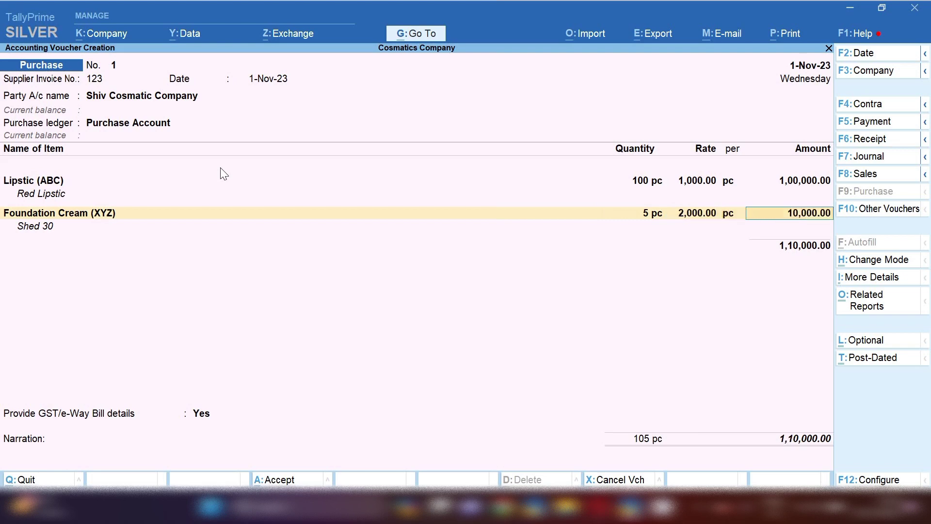
pyautogui.press('Return')
pyautogui.press('Return')
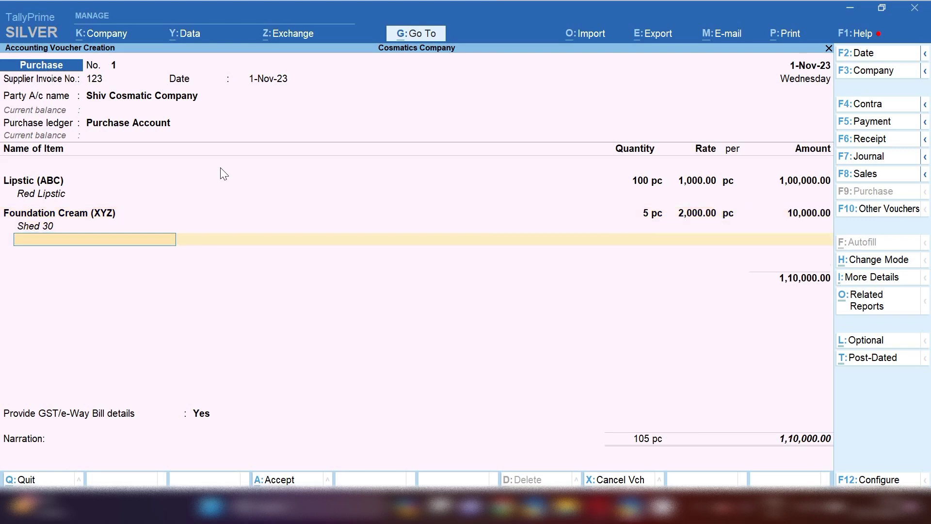
pyautogui.press('Return')
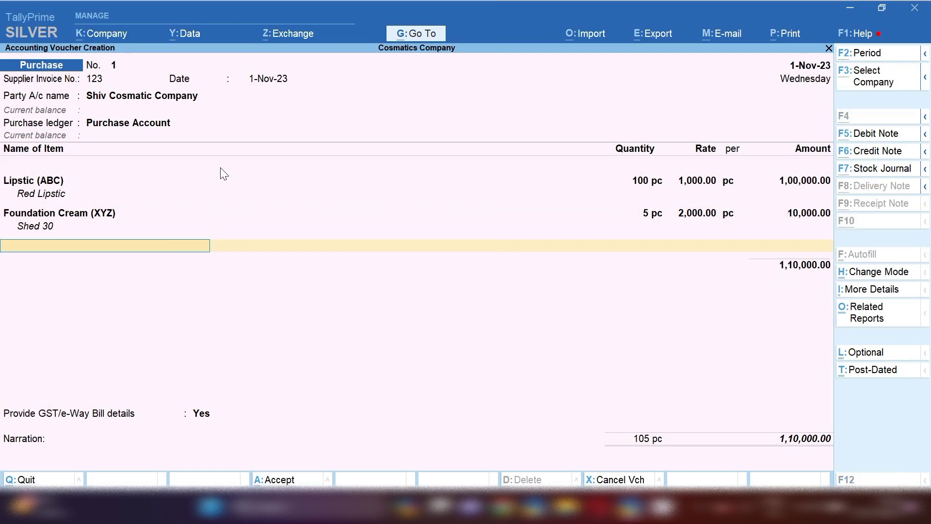
# Start a third stock item from the empty voucher line, named "Kajal (LMN)" with no alias.
pyautogui.hotkey('alt', 'c')
pyautogui.write('Kal')
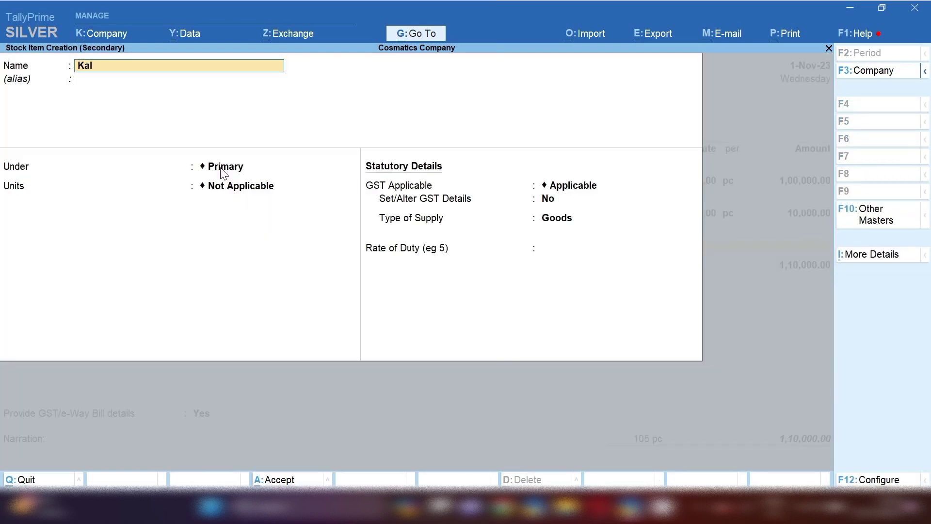
pyautogui.write('jal (LMN)')
pyautogui.press('Return')
pyautogui.press('Return')
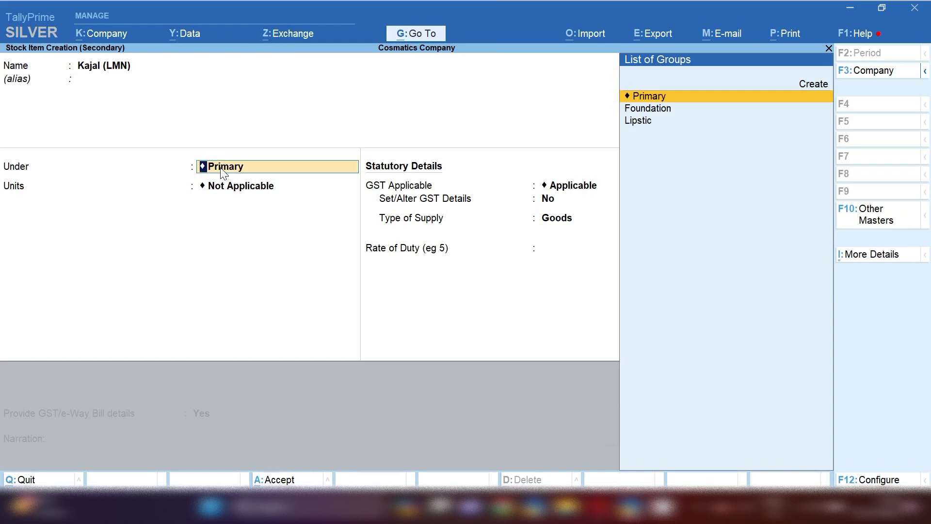
# Create a stock group "Kajal" under Primary, without adding quantities or GST details, and assign the stock item to it.
pyautogui.hotkey('alt', 'c')
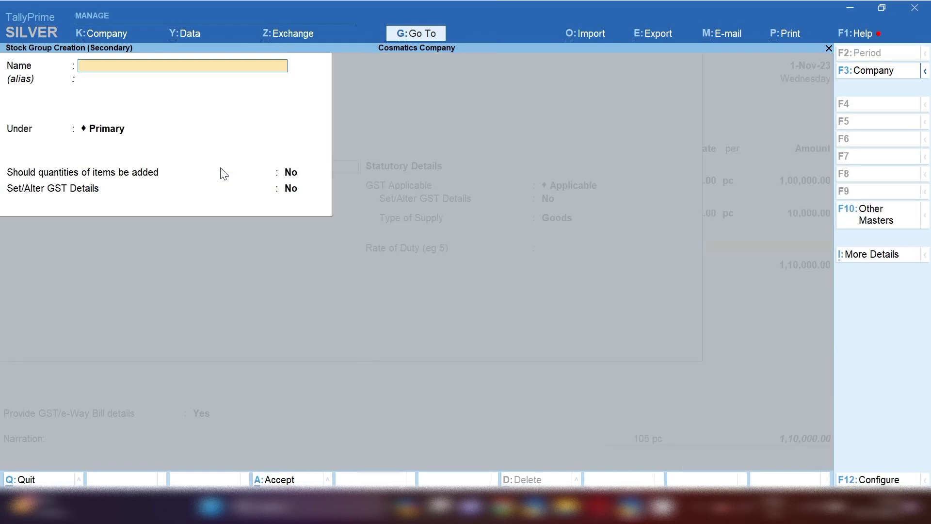
pyautogui.write('Kajal')
pyautogui.press('Return')
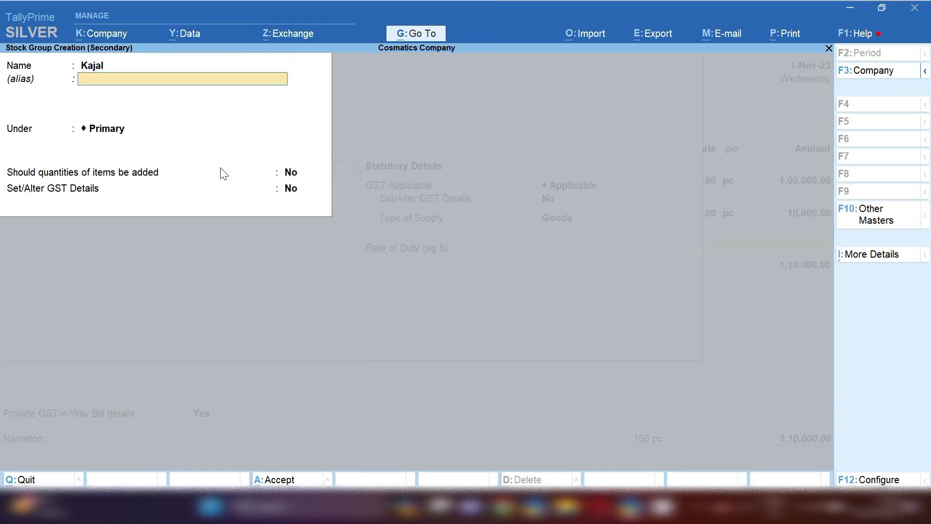
pyautogui.press('Return')
pyautogui.press('Return')
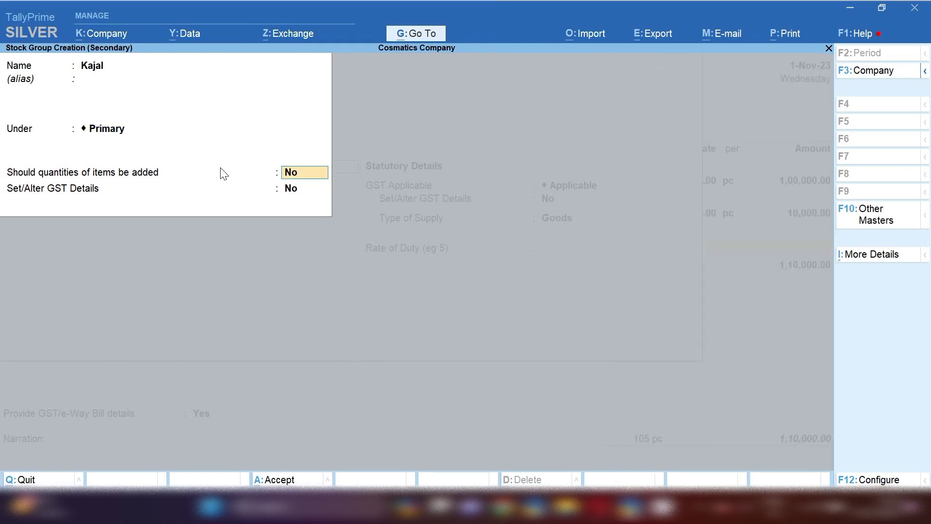
pyautogui.press('Return')
pyautogui.press('Return')
pyautogui.press('Return')
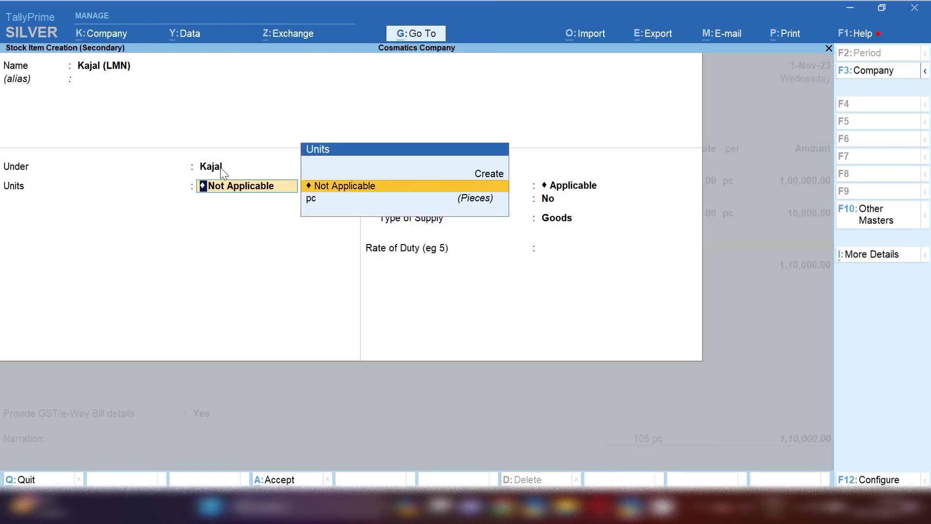
# Set the Kajal (LMN) units to pc with no alternate units, keep GST Applicable, and open its GST details for entry.
pyautogui.press('Down')
pyautogui.press('Return')
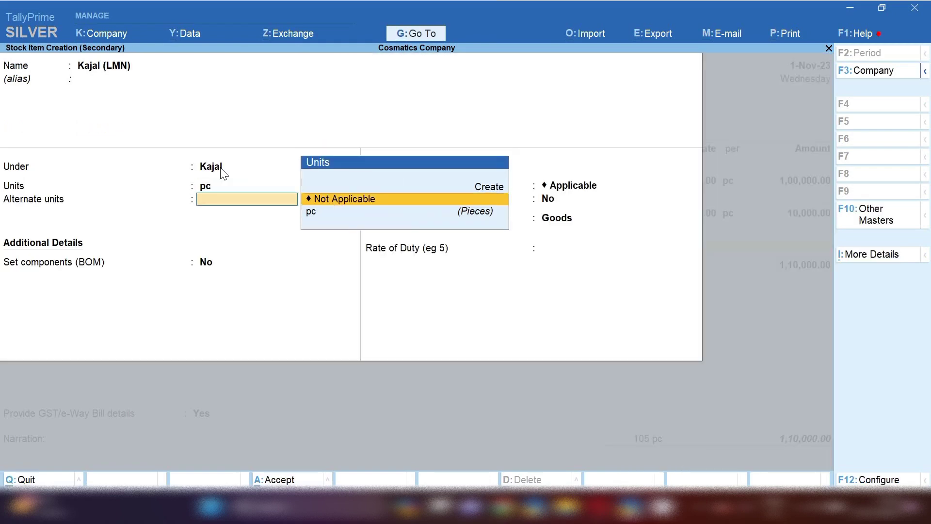
pyautogui.press('Return')
pyautogui.press('Return')
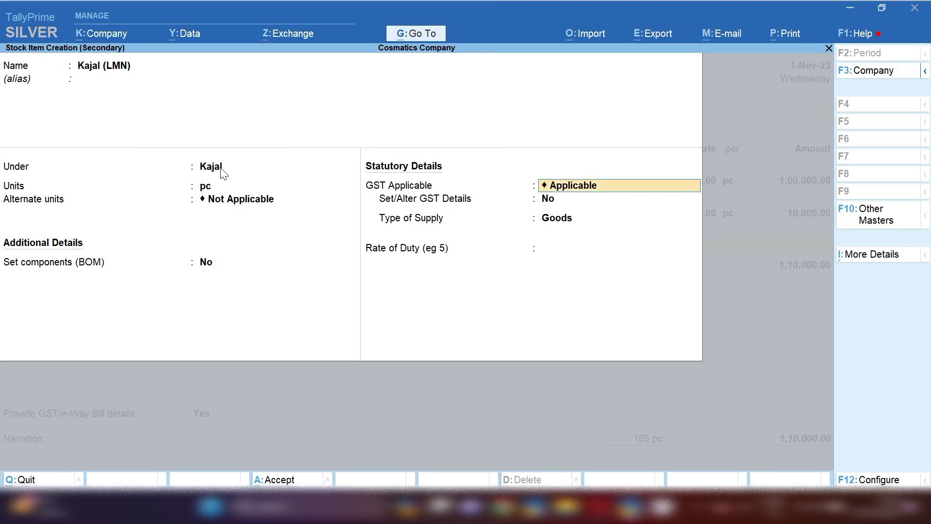
pyautogui.press('Return')
pyautogui.write('y')
pyautogui.press('Return')
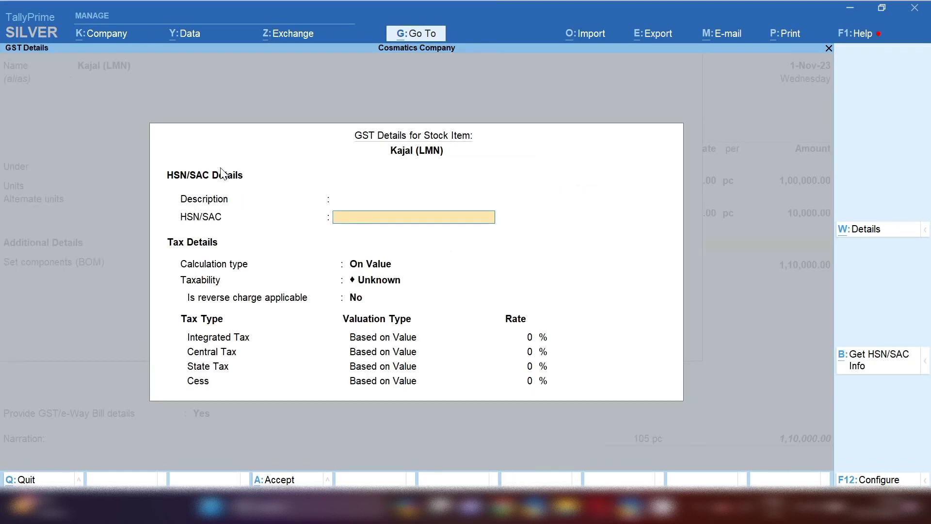
# Enter HSN/SAC 33041000 for Kajal (LMN), with calculation type On Value and taxability Taxable.
pyautogui.write('33041000')
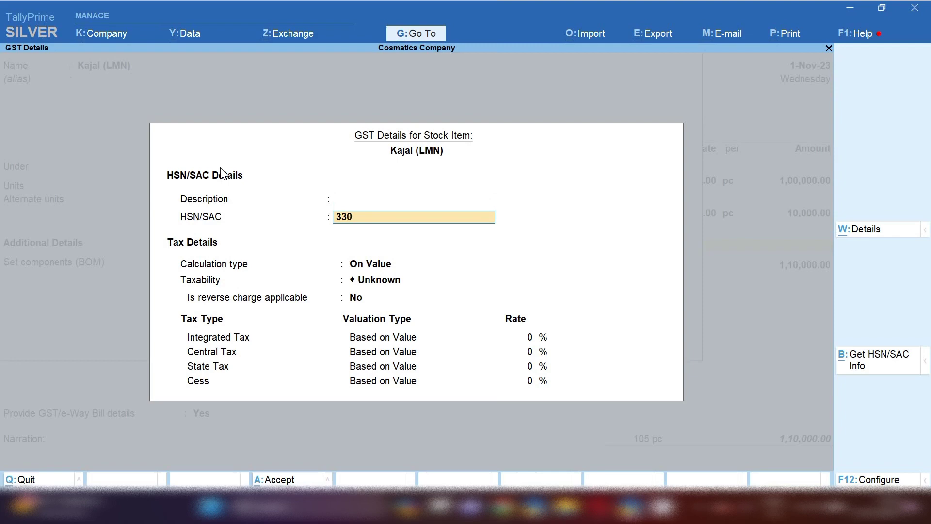
pyautogui.press('Return')
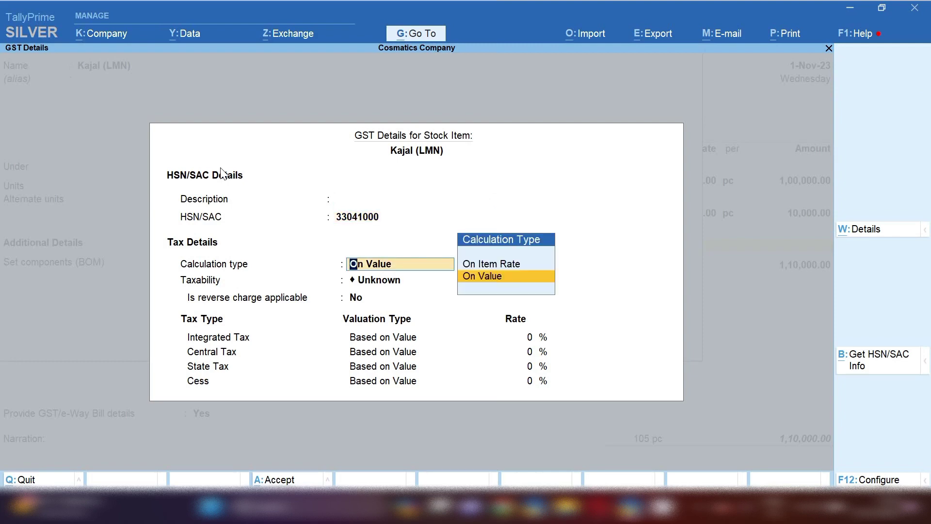
pyautogui.press('Return')
pyautogui.press('Down')
pyautogui.press('Down')
pyautogui.press('Down')
pyautogui.press('Return')
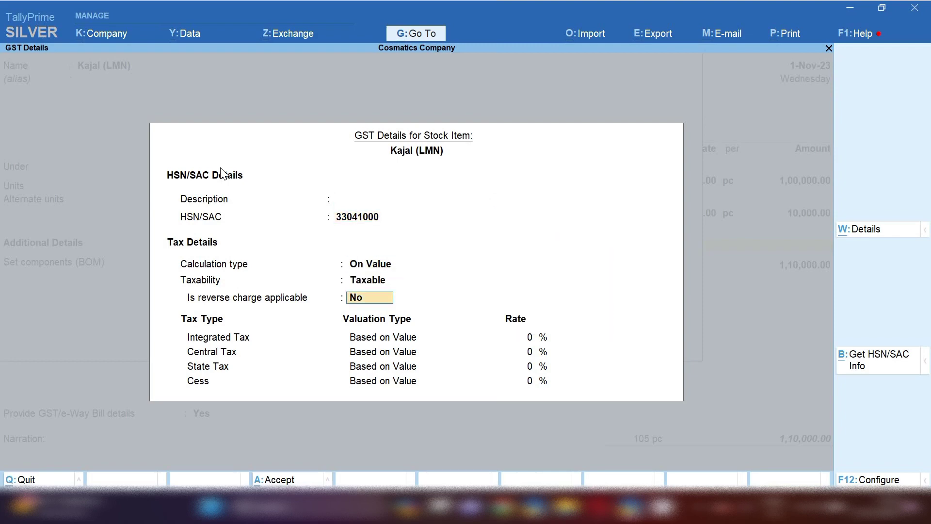
# Set the integrated tax rate of Kajal (LMN) to 18%, accept its GST details, and keep Goods as the type of supply.
pyautogui.press('Return')
pyautogui.write('18')
pyautogui.press('Return')
pyautogui.press('Return')
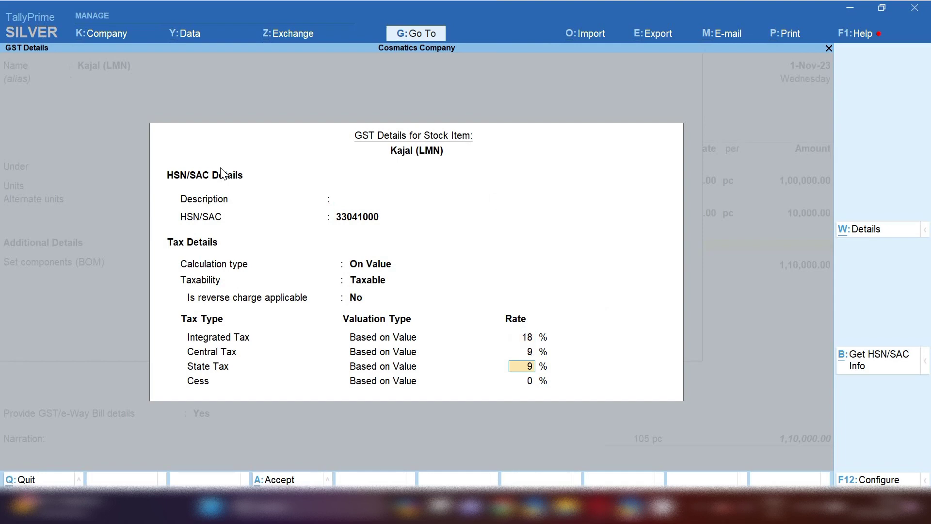
pyautogui.press('Return')
pyautogui.press('Return')
pyautogui.press('Return')
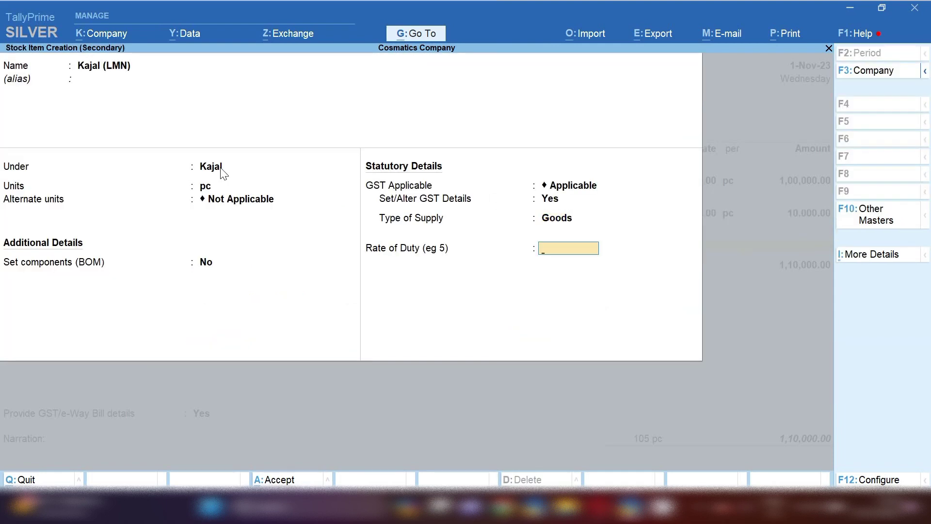
# Save the Kajal (LMN) stock item without a rate of duty and give its invoice line the description "Green".
pyautogui.press('Return')
pyautogui.press('Return')
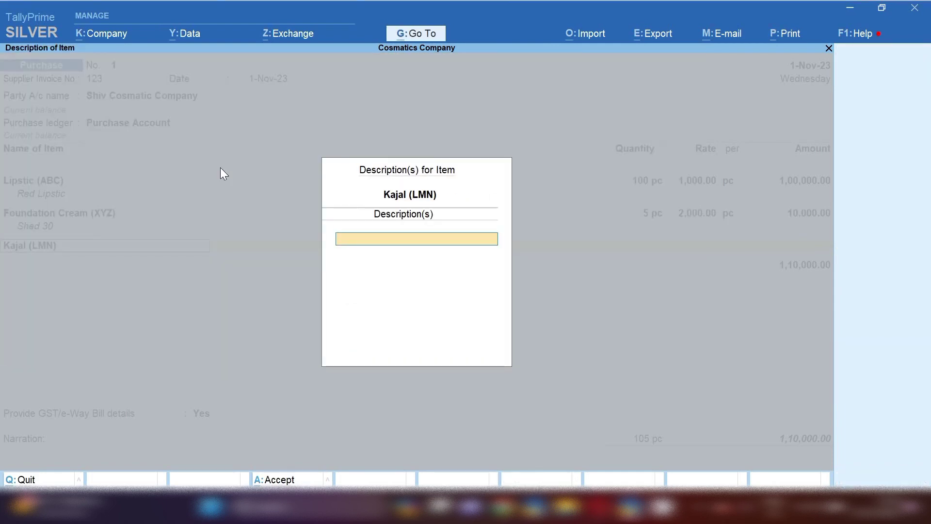
pyautogui.write('Green')
pyautogui.press('Return')
pyautogui.press('Return')
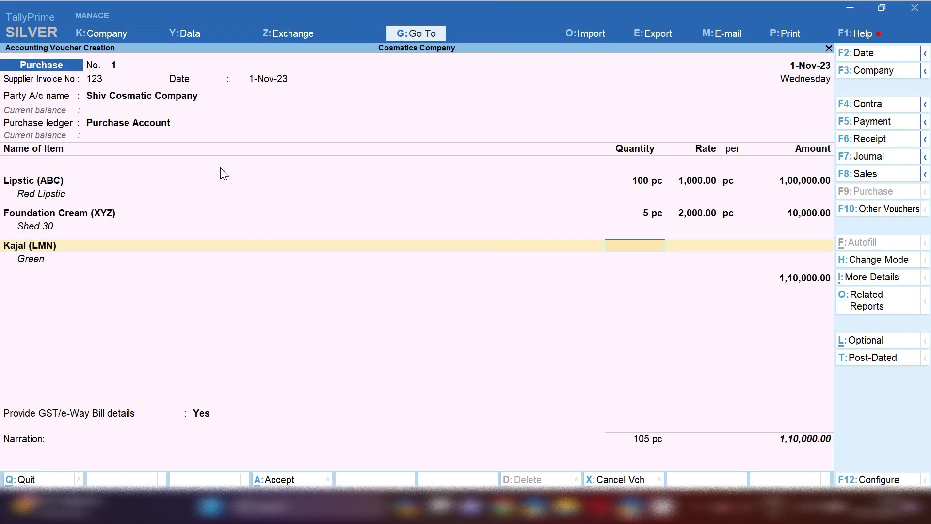
# Enter a quantity of 100 pc at a rate of 100 per pc for Kajal (LMN), keeping its single description line.
pyautogui.write('100')
pyautogui.press('Return')
pyautogui.write('100')
pyautogui.press('Return')
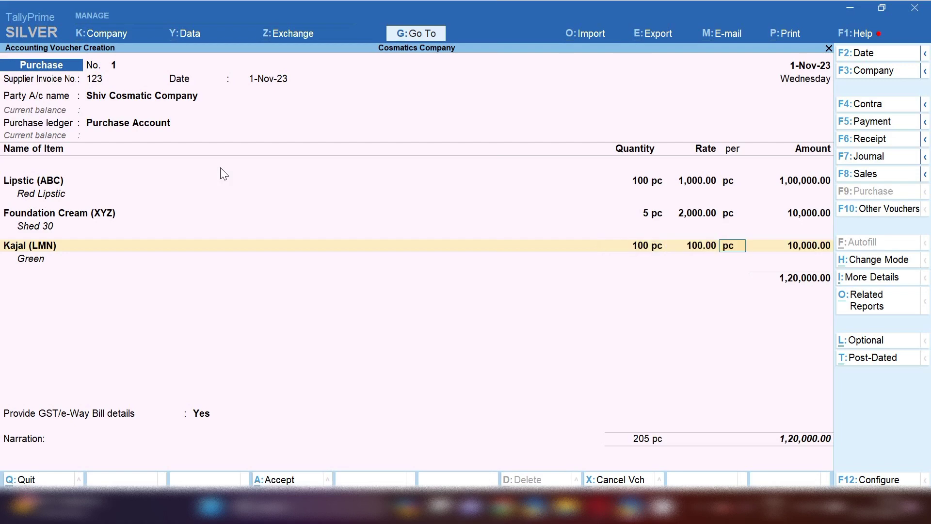
pyautogui.press('Return')
pyautogui.press('Return')
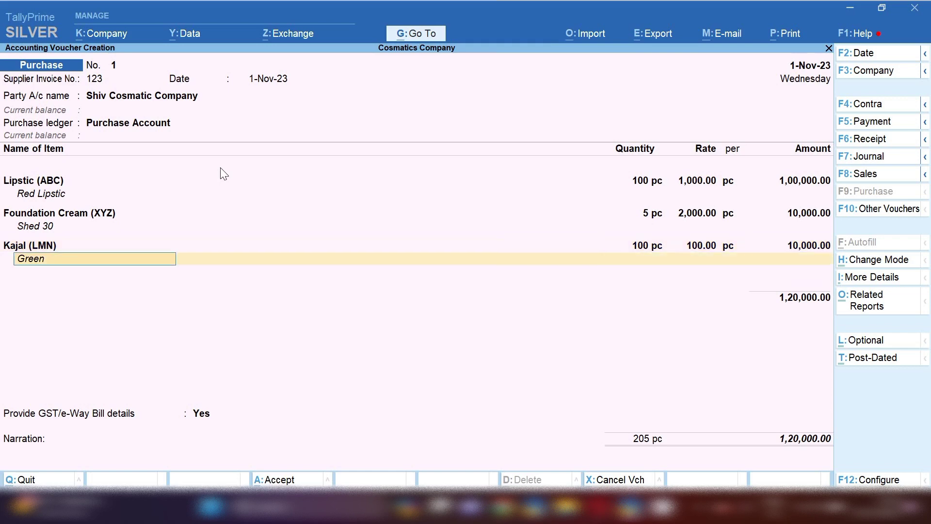
pyautogui.press('Return')
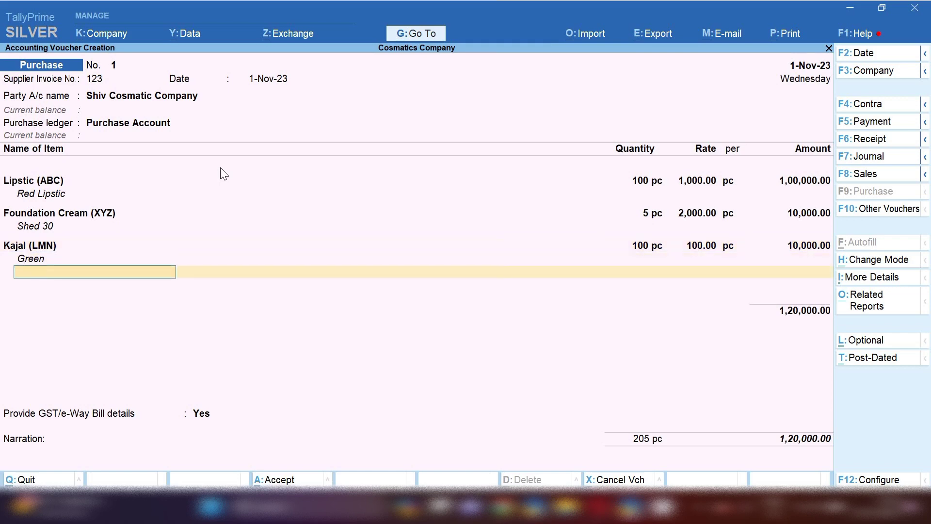
pyautogui.press('Return')
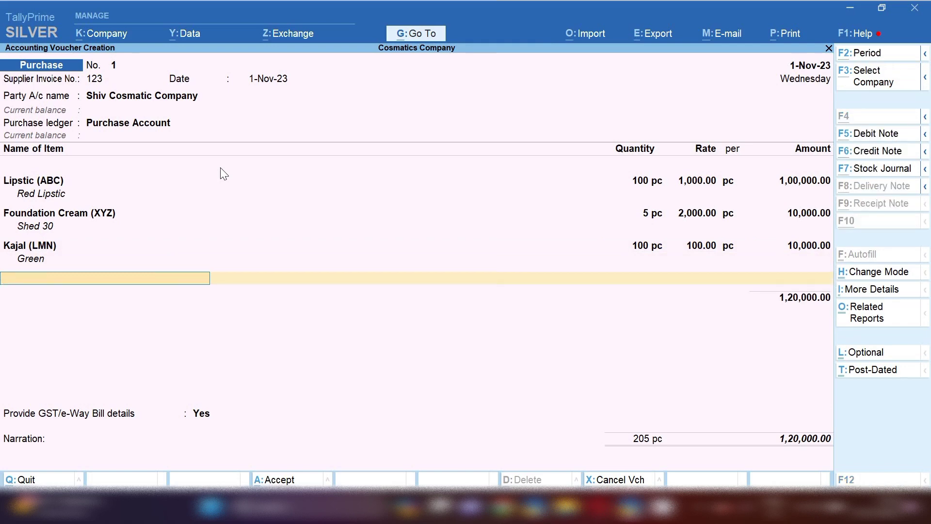
# Start a new stock item named "Face Powder (LLL)" for the next invoice line, leaving the alias blank.
pyautogui.hotkey('alt', 'c')
pyautogui.write('Face')
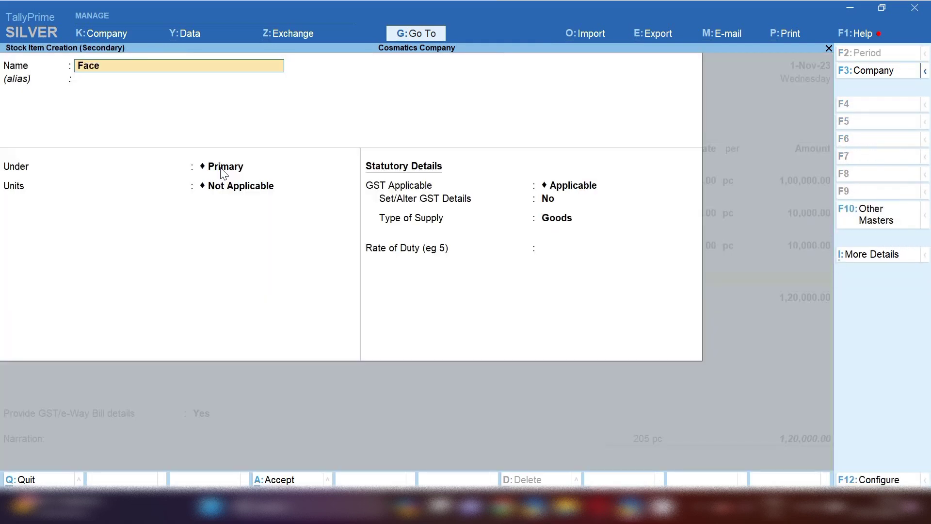
pyautogui.write(' Powder (LLL)')
pyautogui.press('Return')
pyautogui.press('Return')
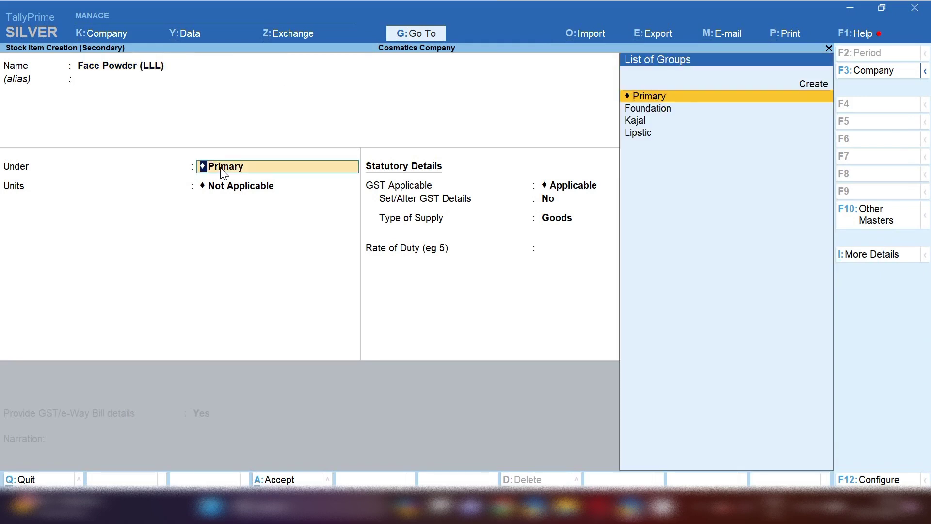
# Create a stock group "Powder" under Primary, without adding quantities or GST details, and assign Face Powder (LLL) to it.
pyautogui.hotkey('alt', 'c')
pyautogui.write('Po')
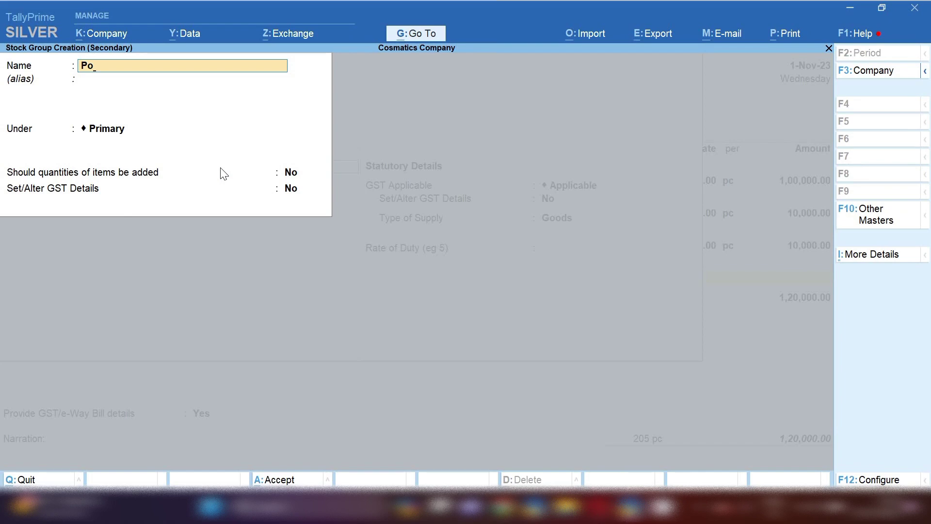
pyautogui.write('wder')
pyautogui.press('Return')
pyautogui.press('Return')
pyautogui.press('Return')
pyautogui.press('Return')
pyautogui.press('Return')
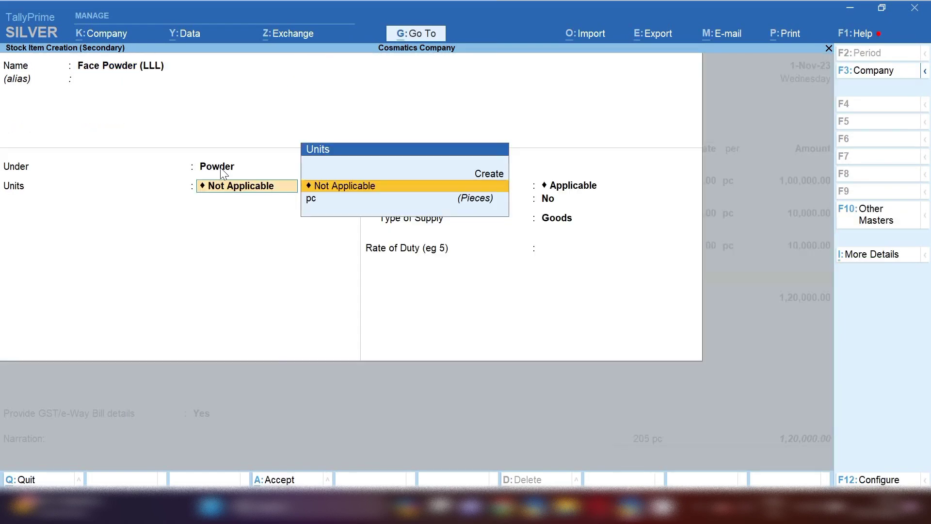
# Set the Face Powder (LLL) units to pc with no alternate units or BOM, keep GST Applicable, and open its GST details.
pyautogui.press('Down')
pyautogui.press('Return')
pyautogui.press('Return')
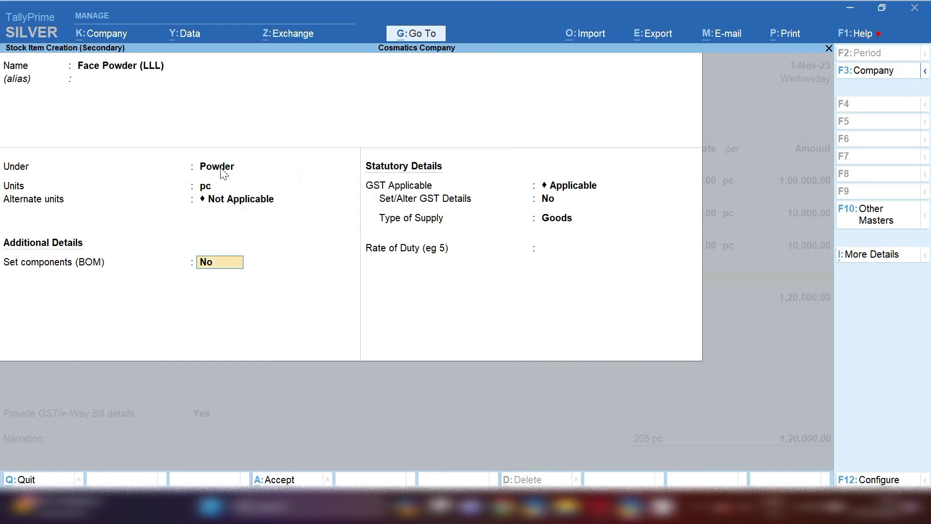
pyautogui.press('Return')
pyautogui.press('Return')
pyautogui.press('y')
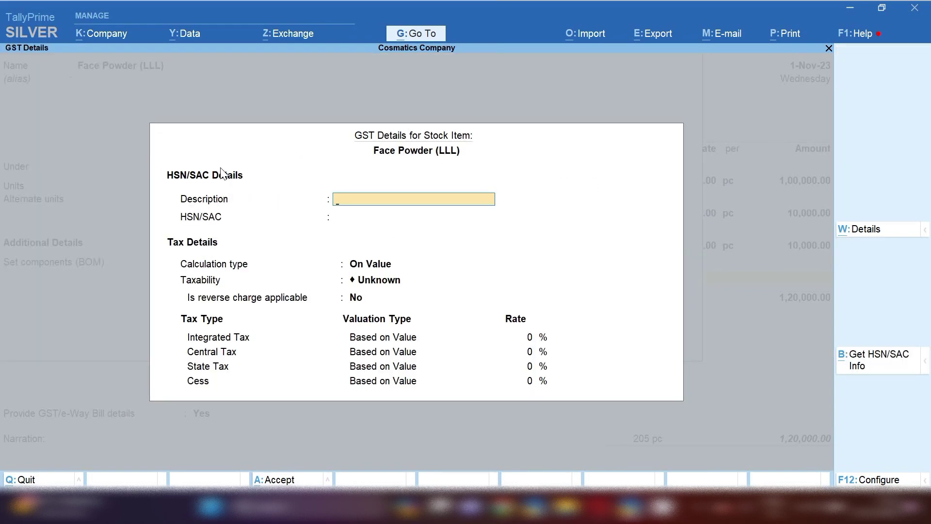
# Enter HSN/SAC 33041000 for Face Powder (LLL) without a description, with calculation type On Value and taxability Taxable.
pyautogui.press('Return')
pyautogui.write('33')
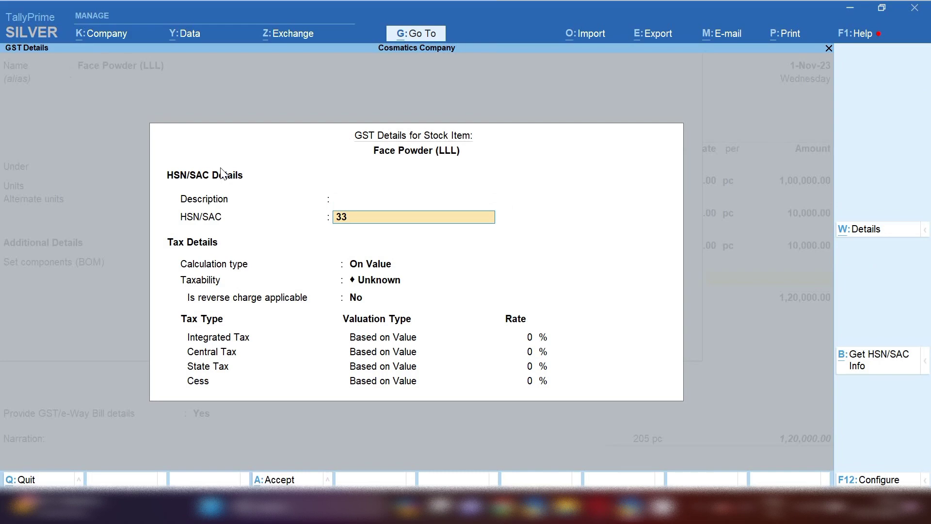
pyautogui.write('041000')
pyautogui.press('Return')
pyautogui.press('Return')
pyautogui.press('Down')
pyautogui.press('Down')
pyautogui.press('Down')
pyautogui.press('Return')
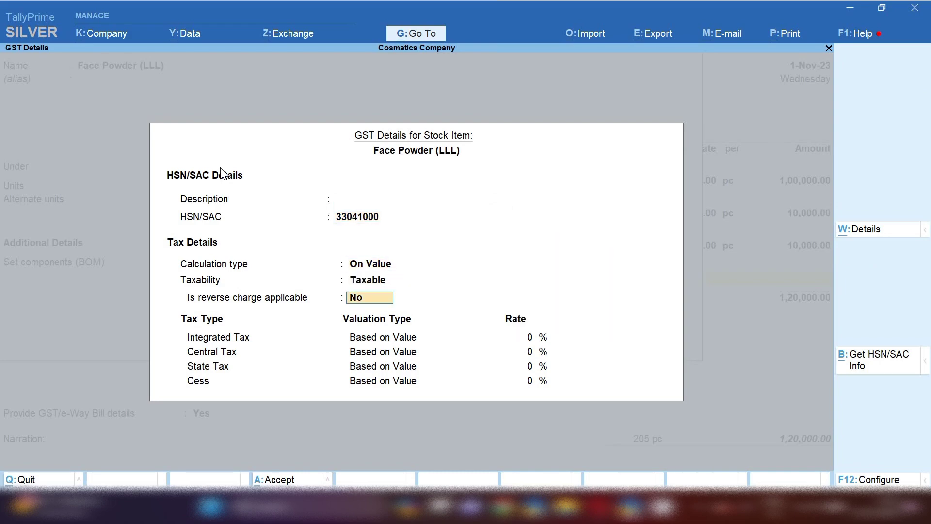
# Set the integrated tax rate of Face Powder (LLL) to 18% without reverse charge, then save its GST details and the stock item.
pyautogui.press('Return')
pyautogui.write('18')
pyautogui.press('Return')
pyautogui.hotkey('ctrl', 'a')
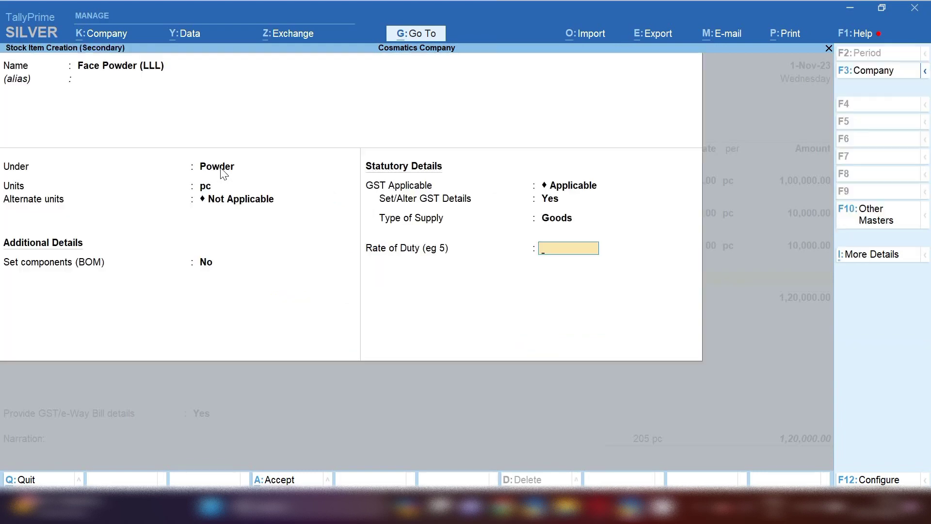
pyautogui.hotkey('ctrl', 'a')
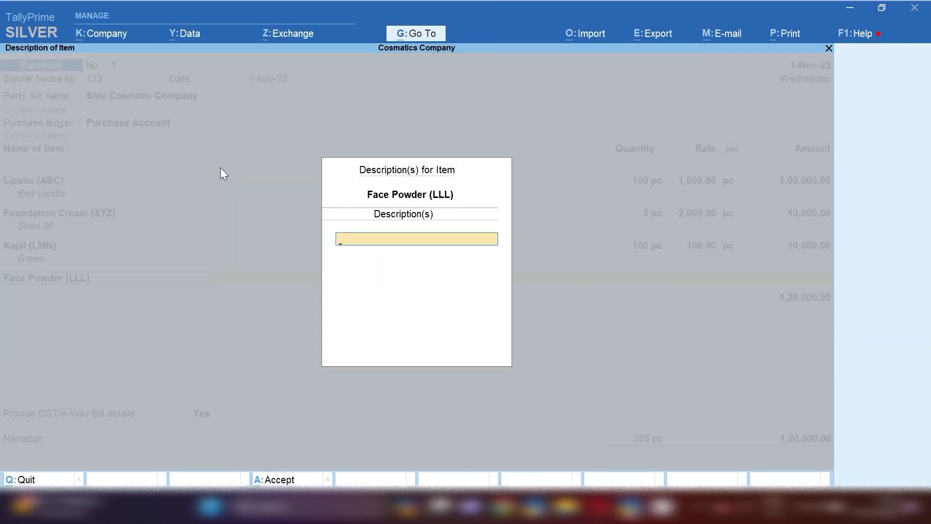
# Leave the Face Powder (LLL) description blank and enter a quantity of 100 pc at a rate of 200 per pc.
pyautogui.press('Return')
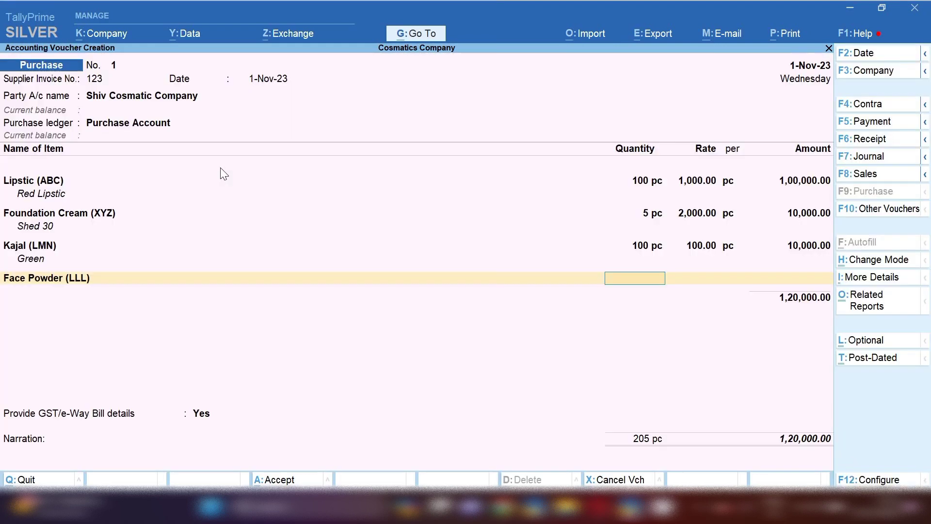
pyautogui.write('100')
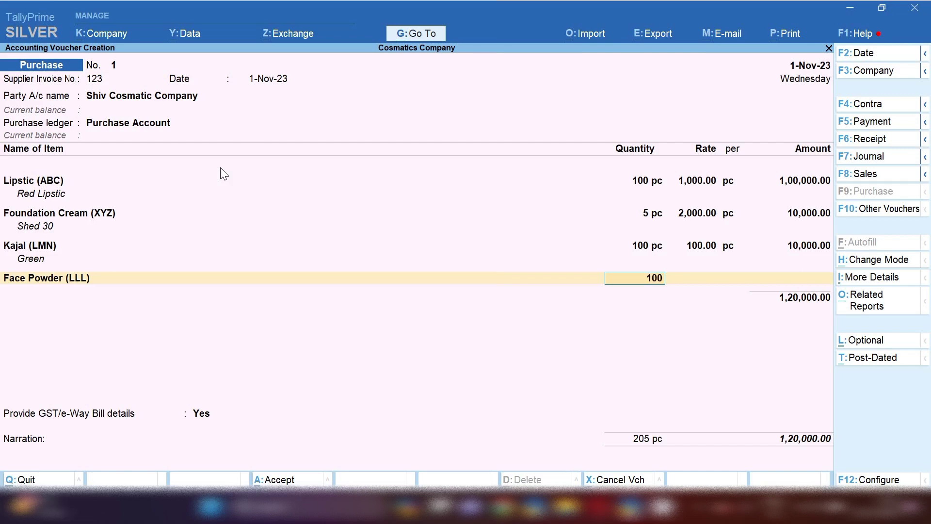
pyautogui.press('Return')
pyautogui.write('200')
pyautogui.press('Return')
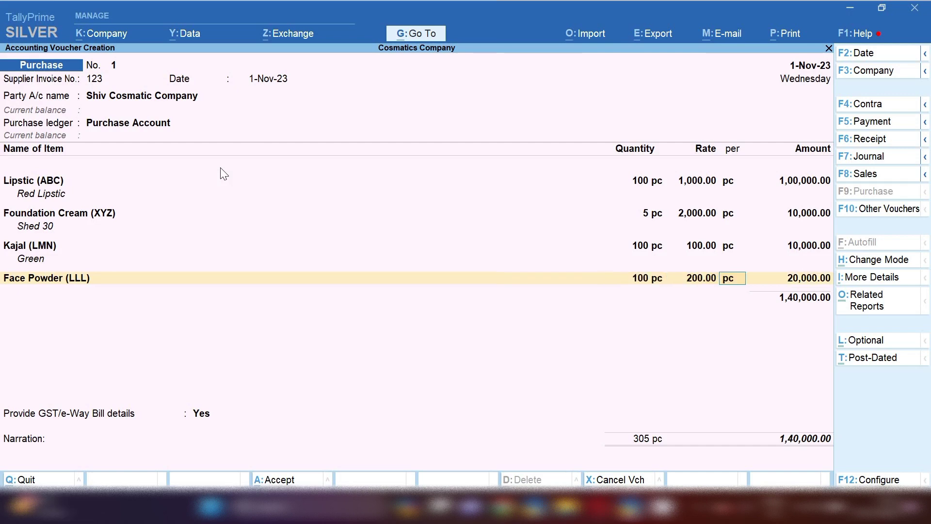
pyautogui.press('Return')
pyautogui.press('Return')
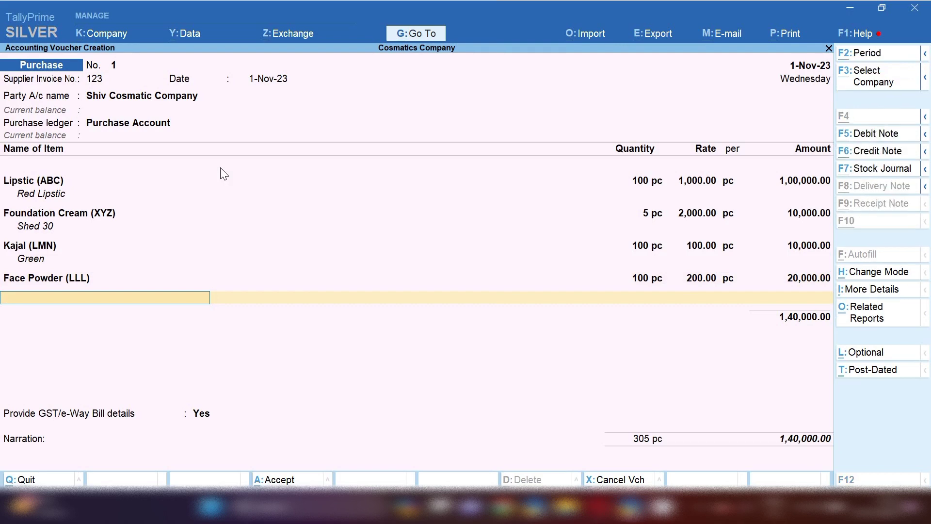
# Start a new stock item named "Hair Oil (ZZZ)" for the next invoice line, leaving the alias blank.
pyautogui.hotkey('alt', 'c')
pyautogui.write('Hair')
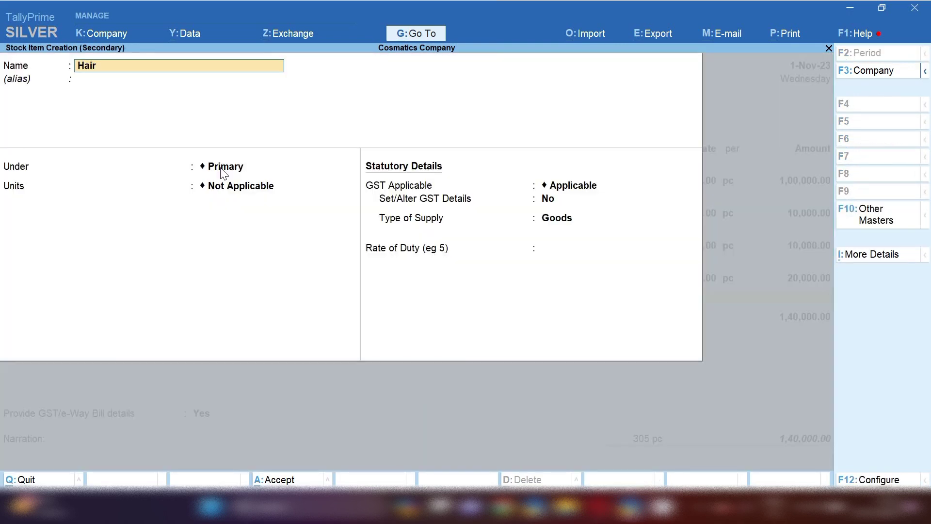
pyautogui.write(' Oil (ZZZ')
pyautogui.press('Return')
pyautogui.press('Return')
# Create a stock group "Oil" under Primary, without adding quantities or GST details, and assign Hair Oil (ZZZ) to it.
pyautogui.hotkey('alt', 'c')
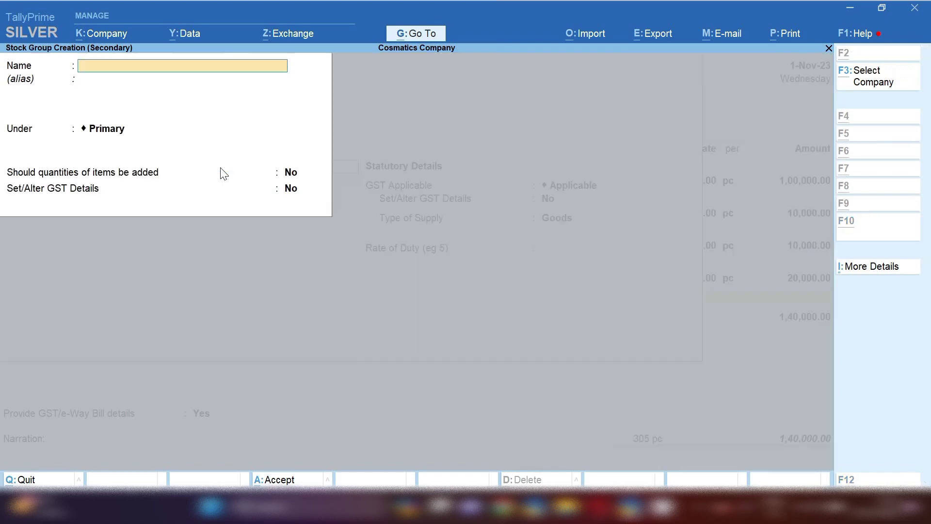
pyautogui.write('Oil')
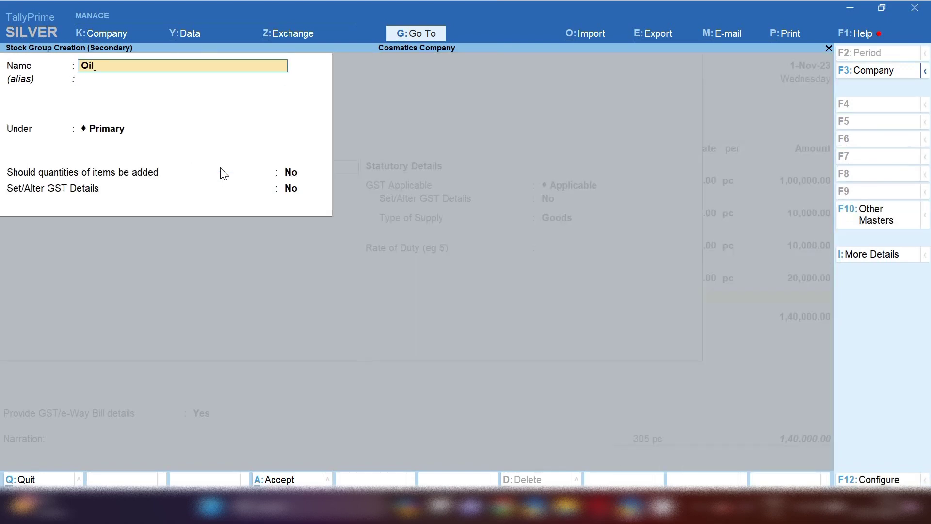
pyautogui.press('Return')
pyautogui.press('Return')
pyautogui.press('Return')
pyautogui.press('Return')
pyautogui.press('Return')
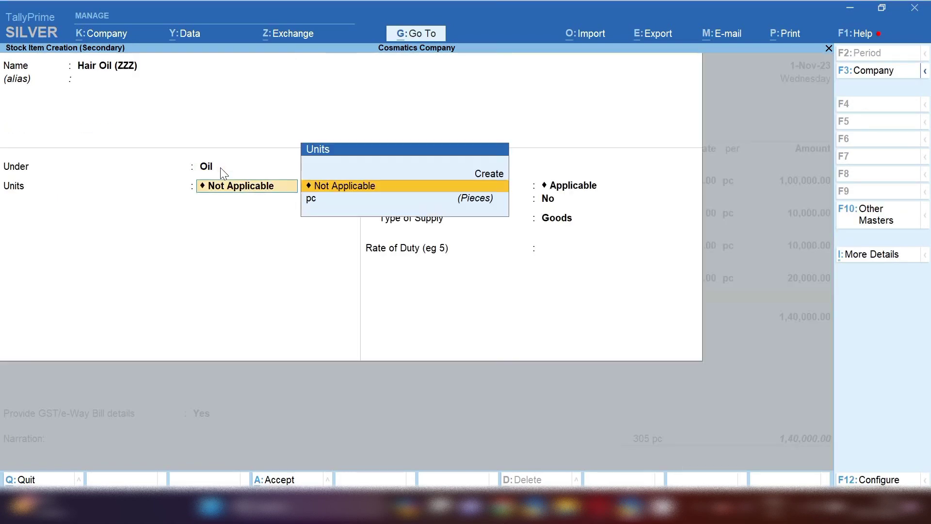
# Set the Hair Oil (ZZZ) units to pc with no alternate units or BOM, keep GST Applicable, and open its GST details.
pyautogui.press('Down')
pyautogui.press('Return')
pyautogui.press('Return')
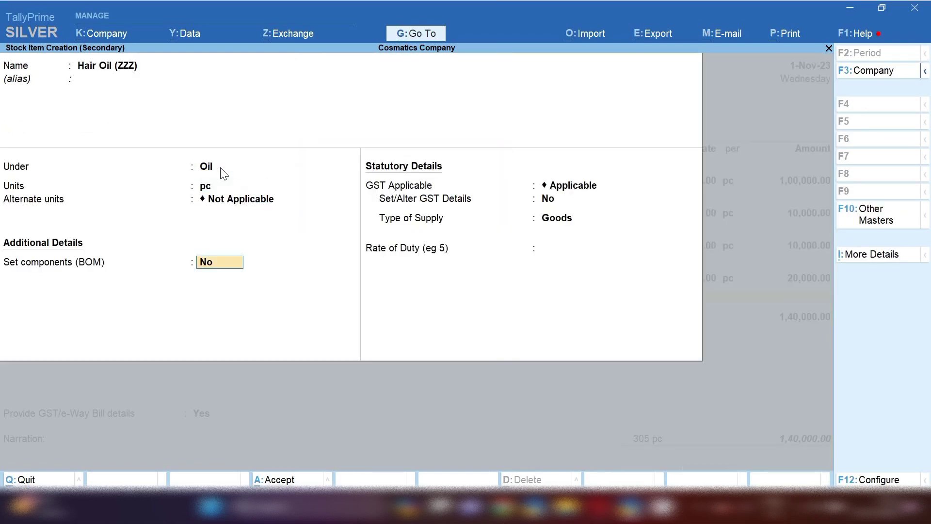
pyautogui.press('Return')
pyautogui.press('Return')
pyautogui.write('y')
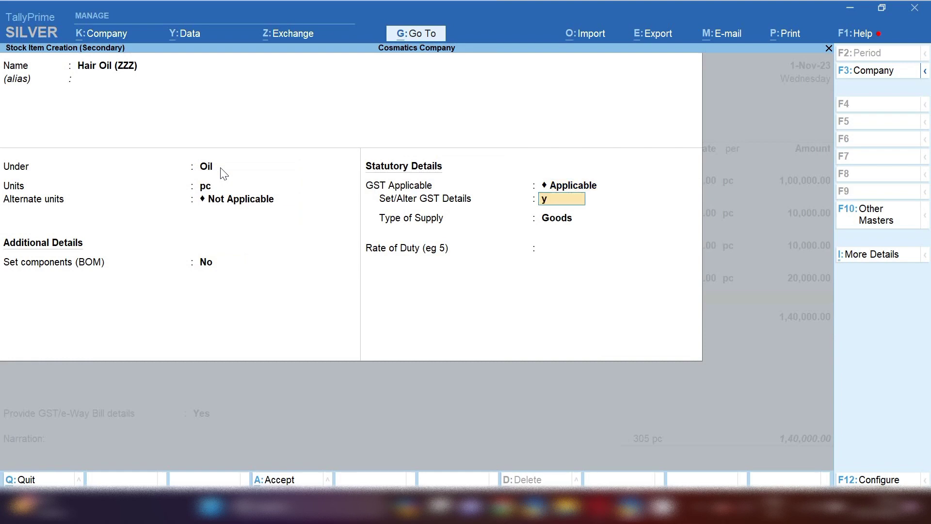
pyautogui.press('Return')
# Enter HSN/SAC 33041000 for Hair Oil (ZZZ) without a description, with calculation type On Value and taxability Taxable.
pyautogui.press('Return')
pyautogui.write('33')
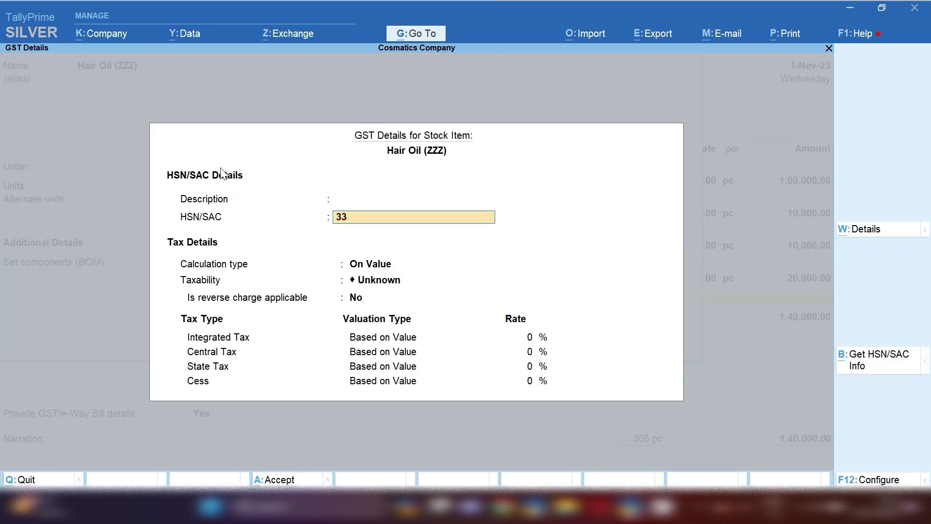
pyautogui.write('041000')
pyautogui.press('Return')
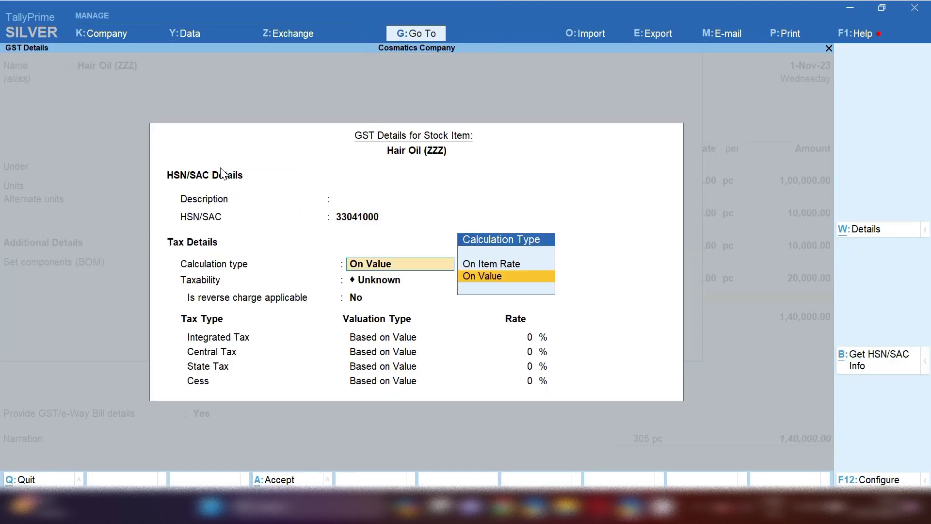
pyautogui.press('Return')
pyautogui.press('Down')
pyautogui.press('Down')
pyautogui.press('Down')
pyautogui.press('Return')
# Set the integrated tax rate of Hair Oil (ZZZ) to 18% without reverse charge, then save its GST details and the stock item.
pyautogui.press('Return')
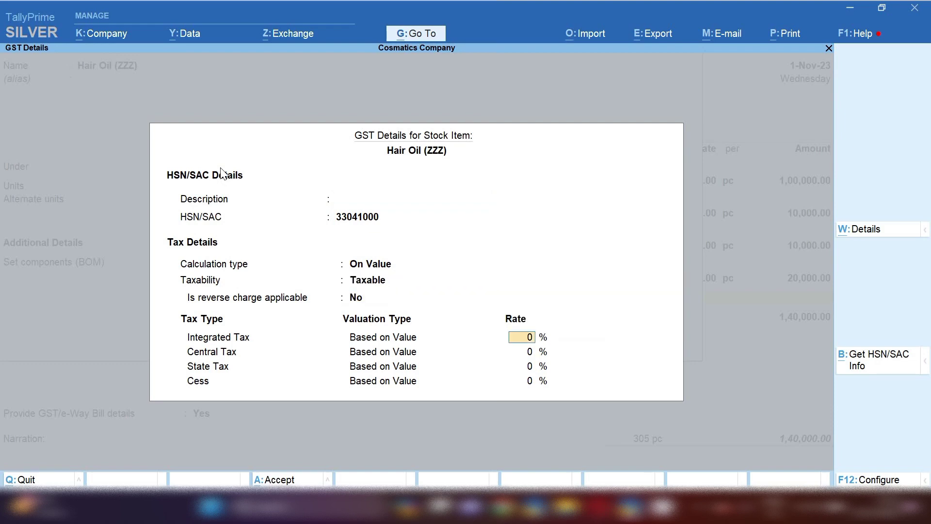
pyautogui.write('18')
pyautogui.press('Return')
pyautogui.hotkey('ctrl', 'a')
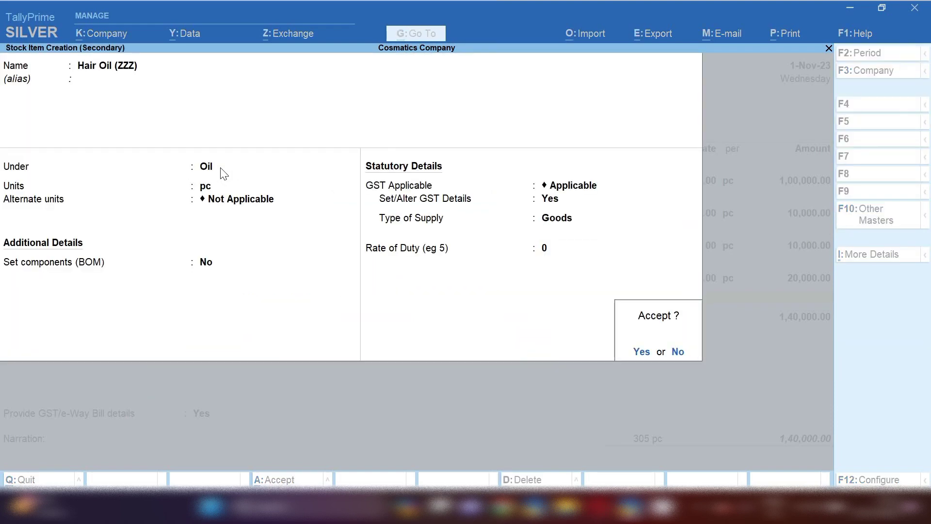
pyautogui.press('Return')
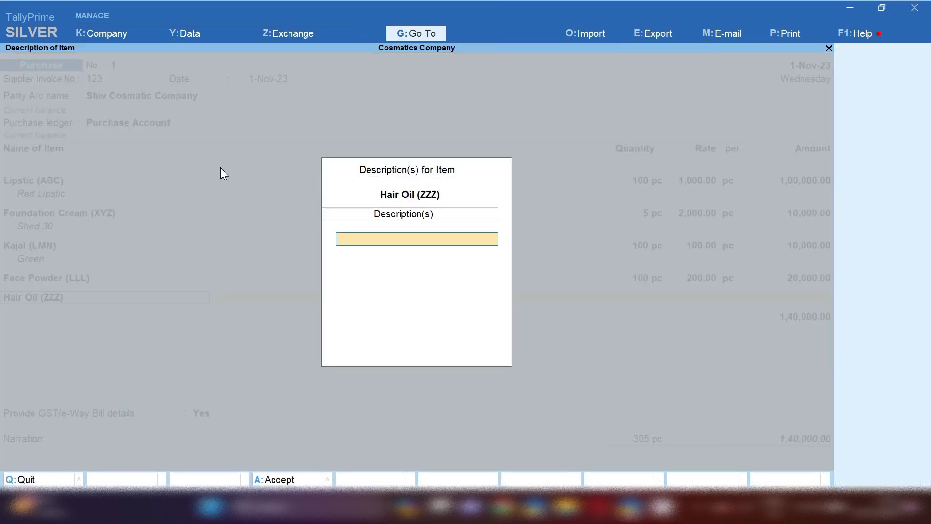
# Leave the Hair Oil (ZZZ) description blank and enter a quantity of 50 pc at a rate of 150 per pc.
pyautogui.press('Return')
pyautogui.write('50')
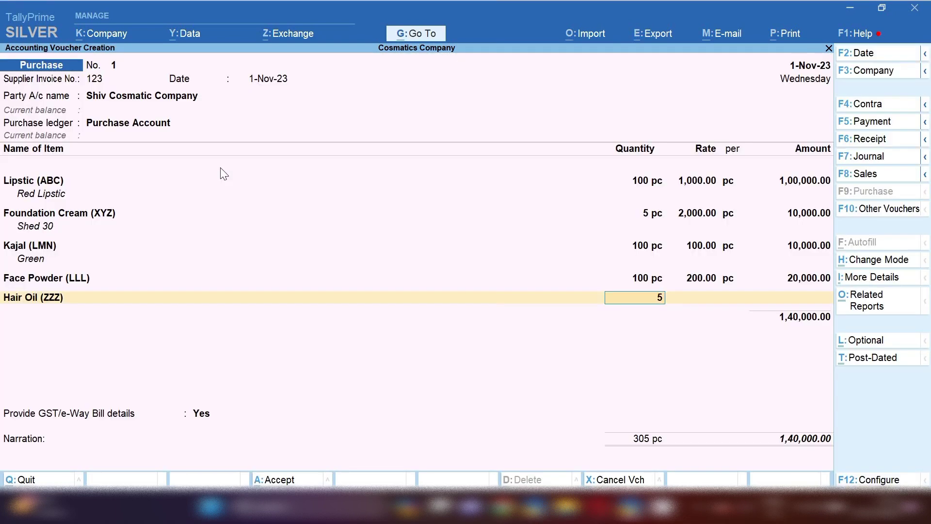
pyautogui.press('Return')
pyautogui.write('150')
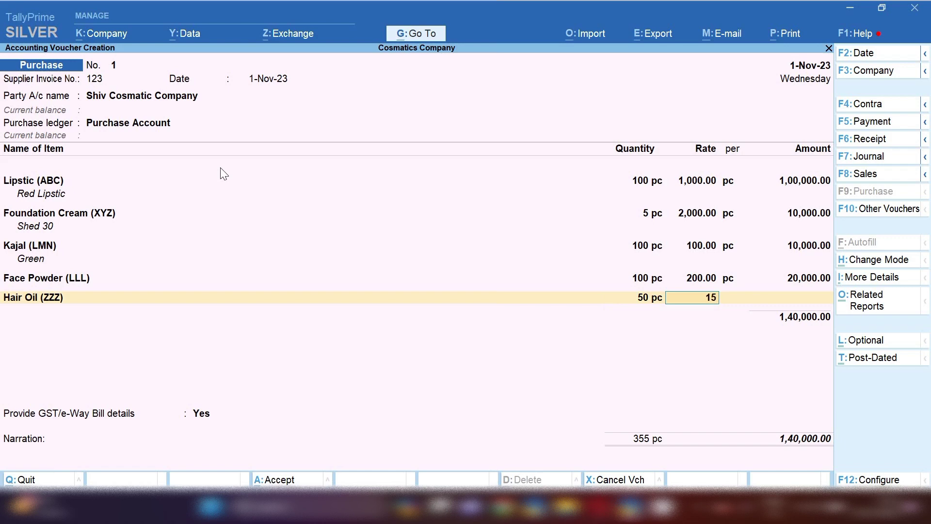
pyautogui.press('Return')
pyautogui.press('Return')
pyautogui.press('Return')
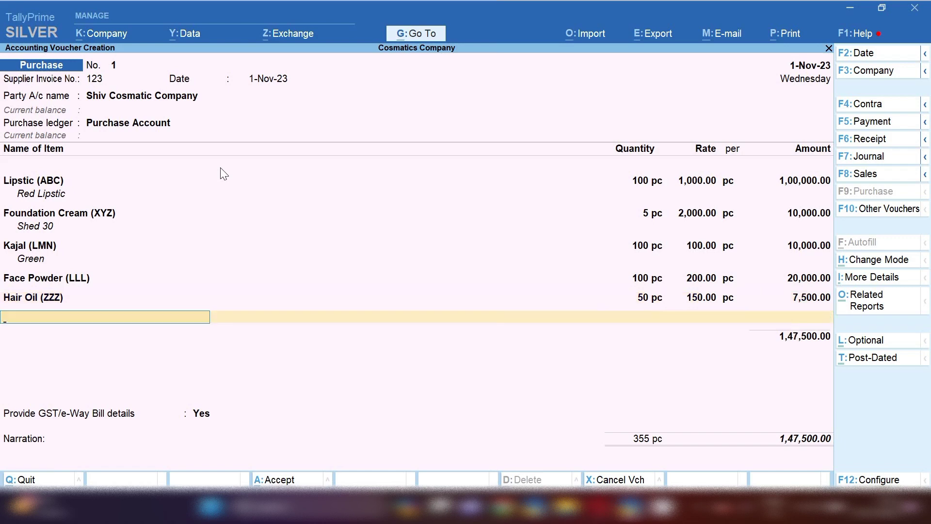
# End the item list and start a new ledger named Cgst under Duties & Taxes.
pyautogui.press('Return')
pyautogui.press('alt')
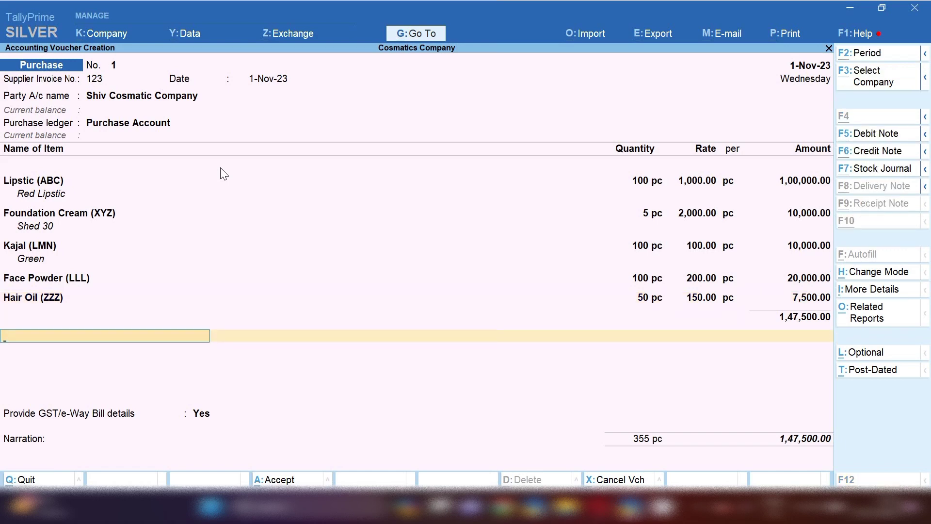
pyautogui.hotkey('alt', 'c')
pyautogui.write('V')
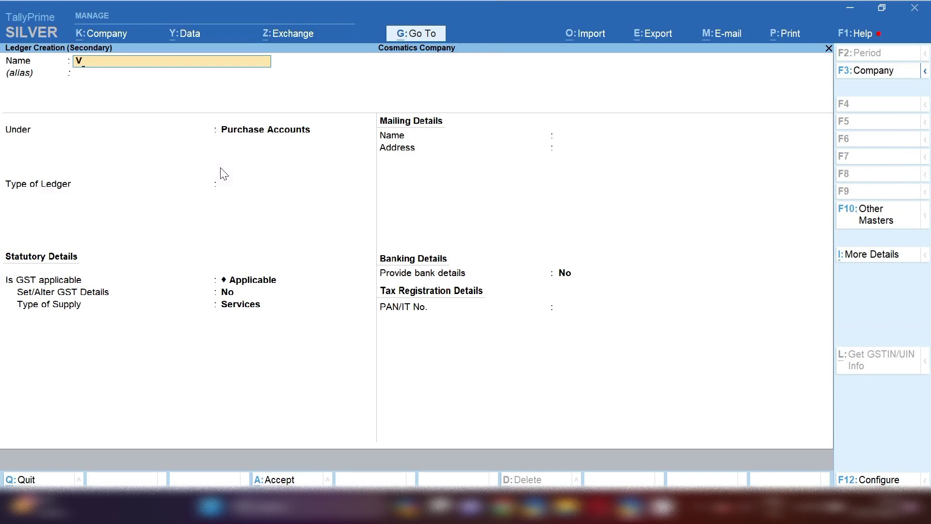
pyautogui.press('BackSpace')
pyautogui.write('Cgst')
pyautogui.press('Return')
pyautogui.write('Du')
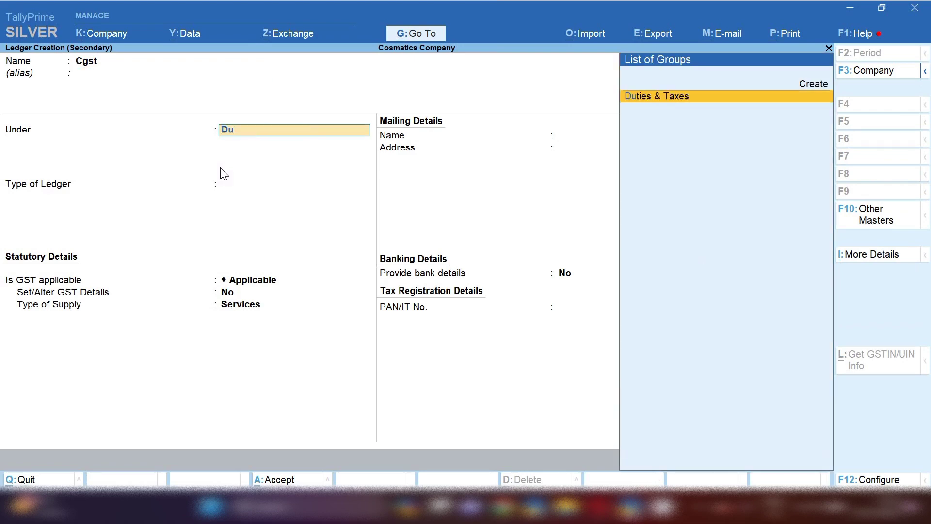
pyautogui.press('Return')
# Set the Cgst ledger's duty type to GST and its tax type to Central Tax, then save it.
pyautogui.press('Up')
pyautogui.press('Return')
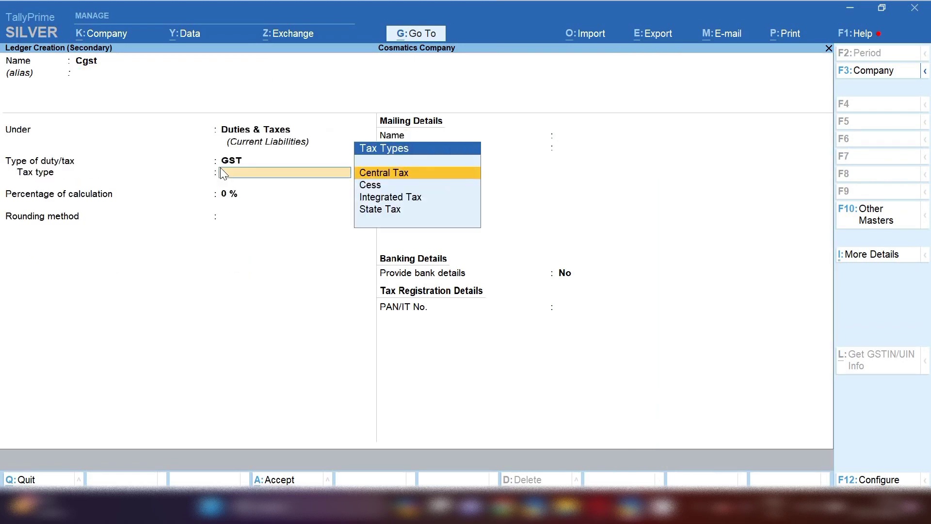
pyautogui.press('Return')
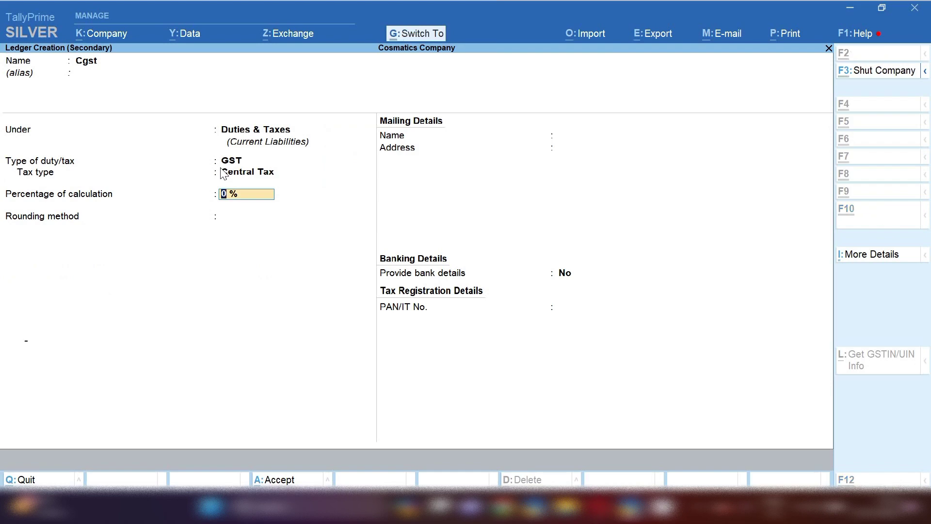
pyautogui.hotkey('ctrl', 'a')
pyautogui.press('Return')
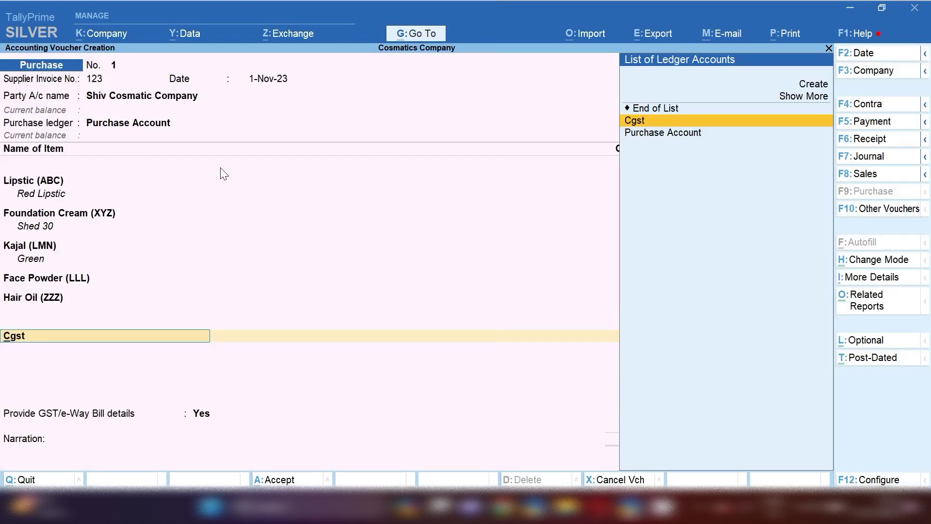
# Open the Cgst ledger for alteration from the voucher and rename it Input Cgst.
pyautogui.hotkey('alt', 'c')
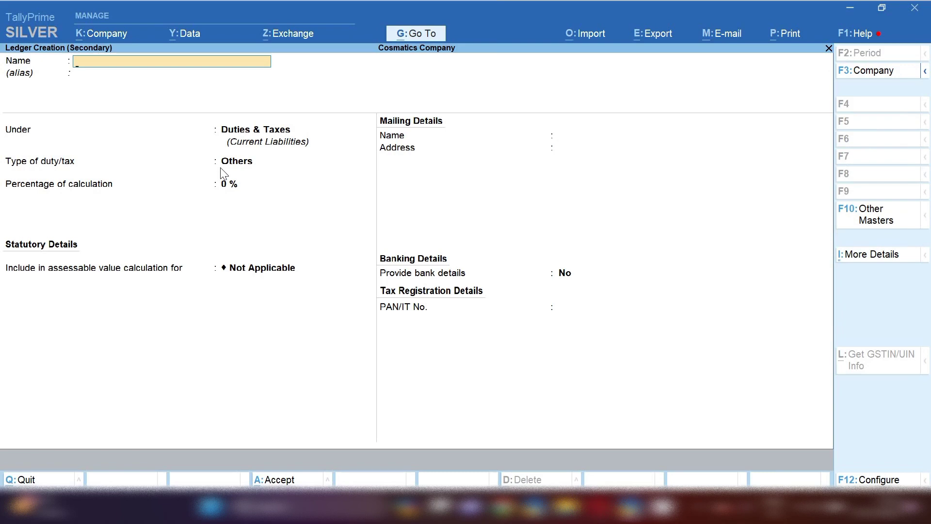
pyautogui.press('Escape')
pyautogui.hotkey('ctrl', 'Return')
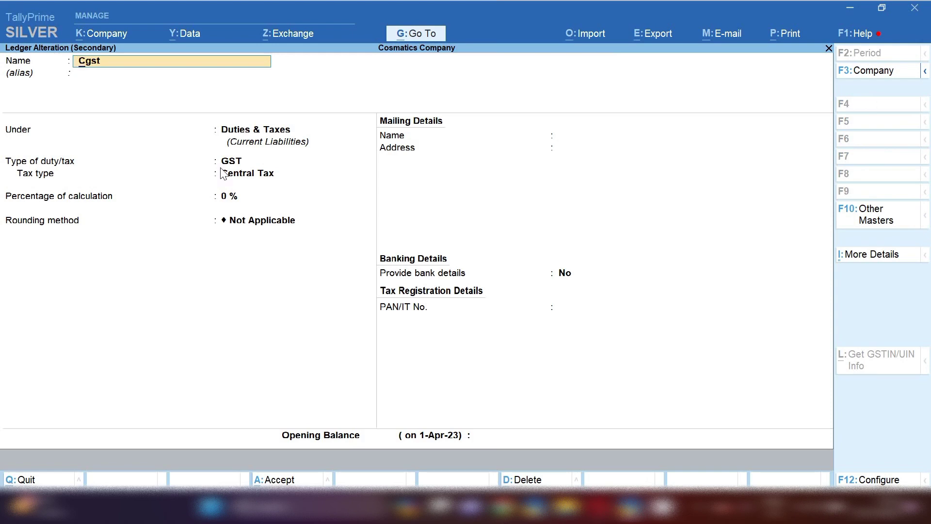
pyautogui.write('Input')
pyautogui.press('Return')
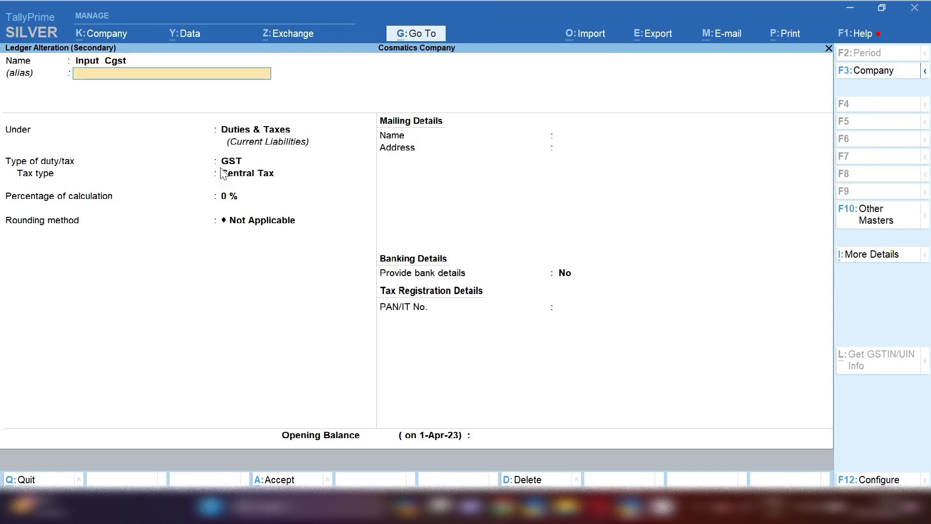
# Keep the remaining Input Cgst settings with rounding Not Applicable, save the ledger and add it to the purchase invoice.
pyautogui.press('Return')
pyautogui.press('Return')
pyautogui.press('Return')
pyautogui.press('Return')
pyautogui.press('Return')
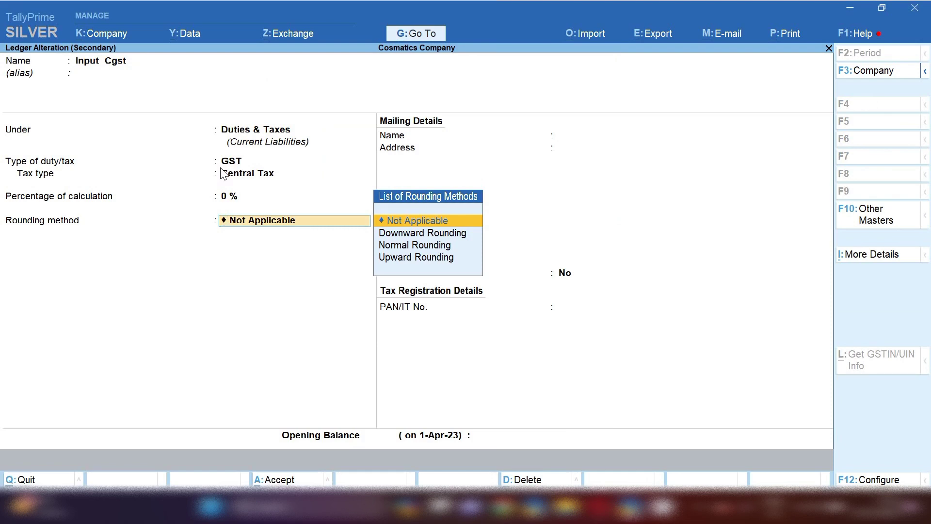
pyautogui.press('Return')
pyautogui.press('Return')
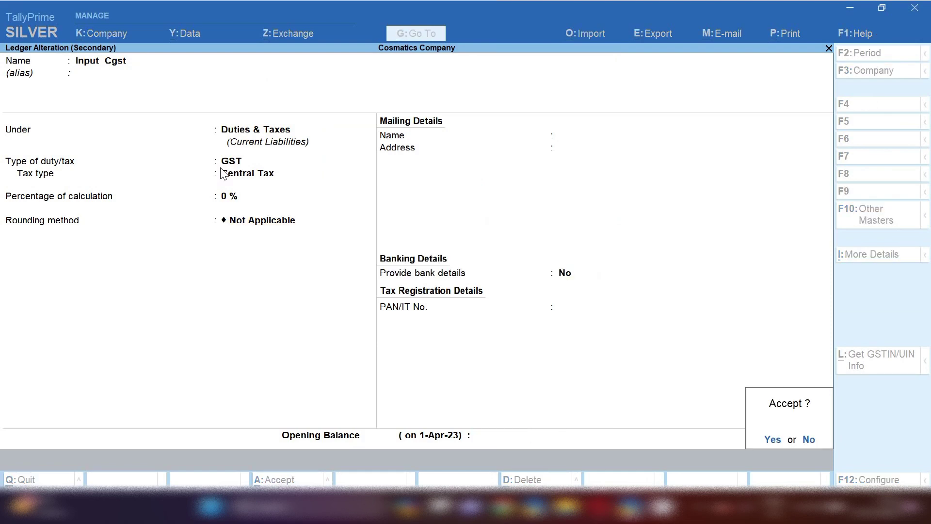
pyautogui.press('Return')
pyautogui.press('Return')
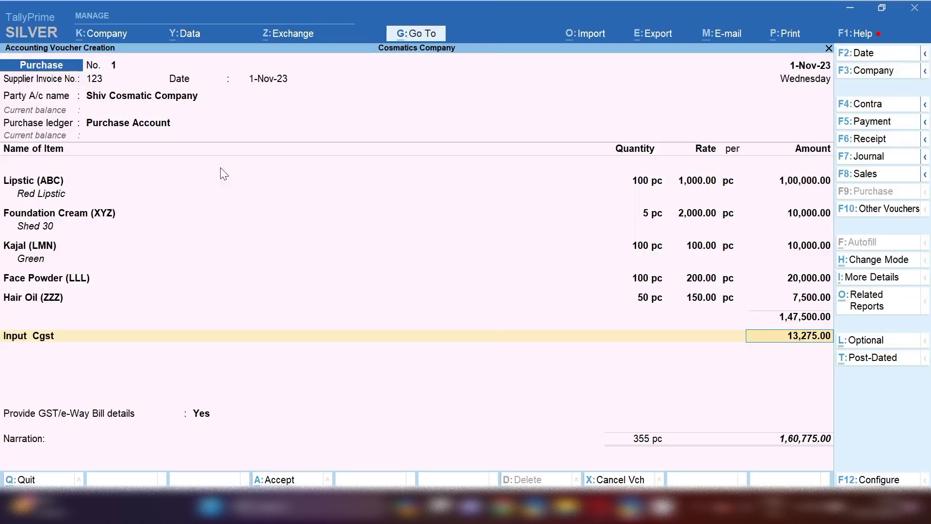
# Start another new ledger named Input Sgst under Duties & Taxes with GST as the type of duty.
pyautogui.press('Return')
pyautogui.hotkey('alt', 'c')
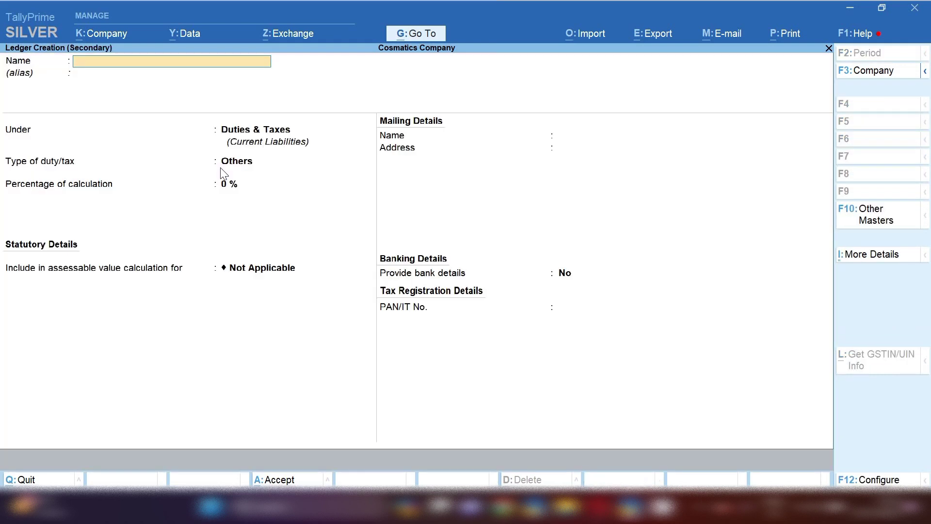
pyautogui.write('Input Sgst')
pyautogui.press('Return')
pyautogui.press('Return')
pyautogui.press('Return')
pyautogui.press('Up')
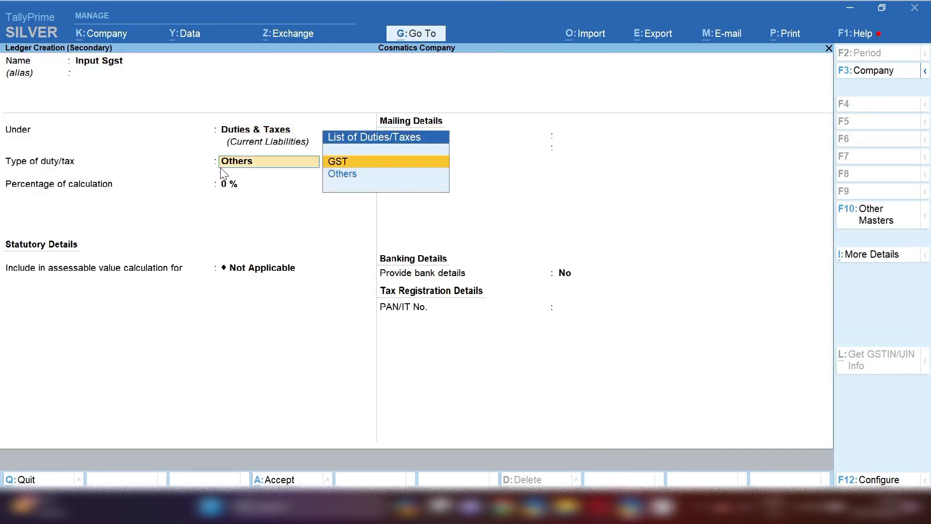
pyautogui.press('Return')
# Set the Input Sgst tax type to State Tax, save the ledger and add it to the invoice without a description.
pyautogui.press('Down')
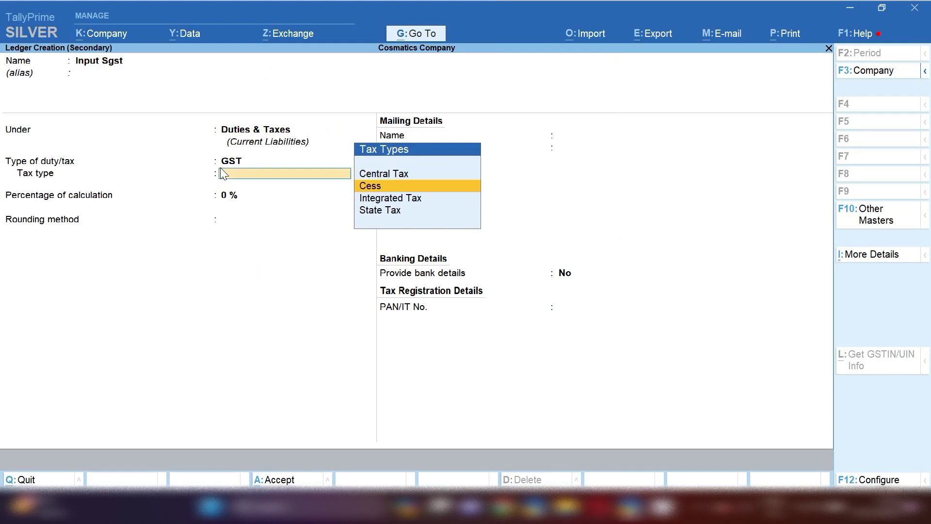
pyautogui.press('Down')
pyautogui.press('Down')
pyautogui.press('Return')
pyautogui.hotkey('ctrl', 'a')
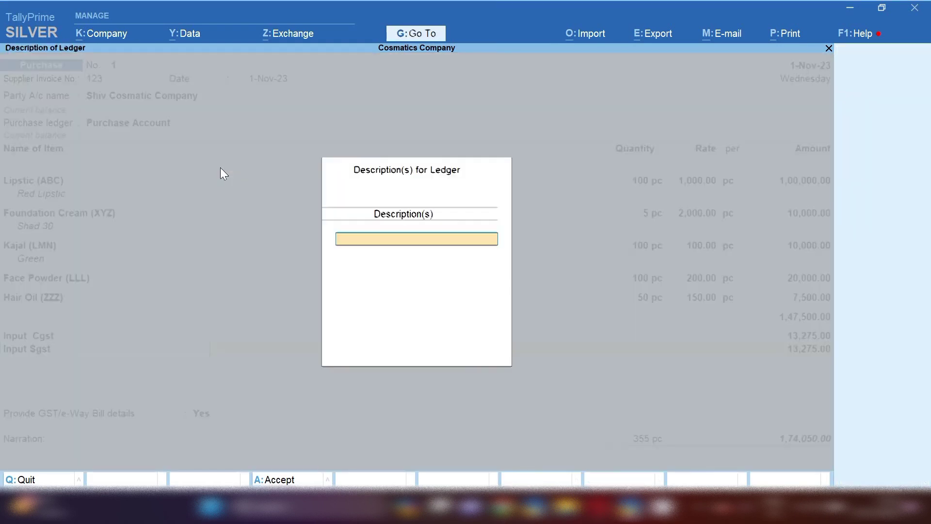
pyautogui.press('Return')
pyautogui.press('Return')
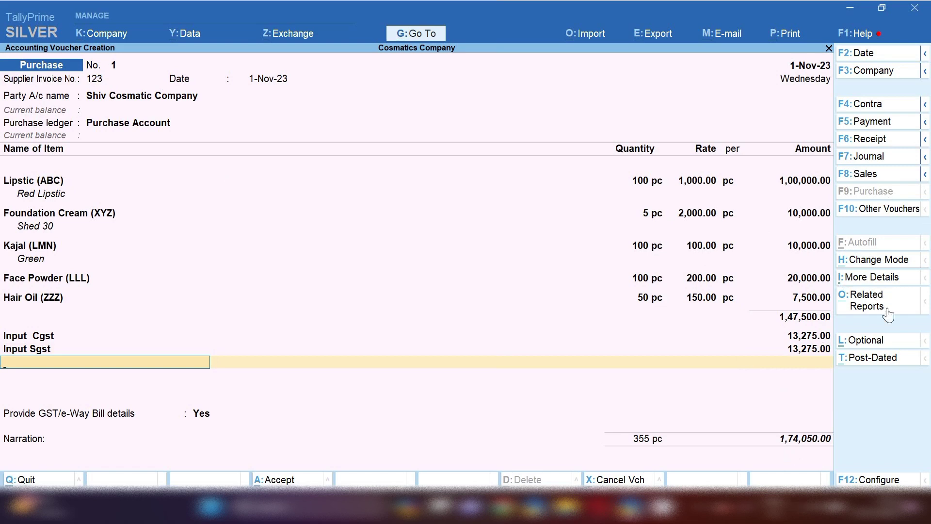
# Open the purchase voucher's GST - Tax Analysis report in detailed view.
pyautogui.click(868, 303)
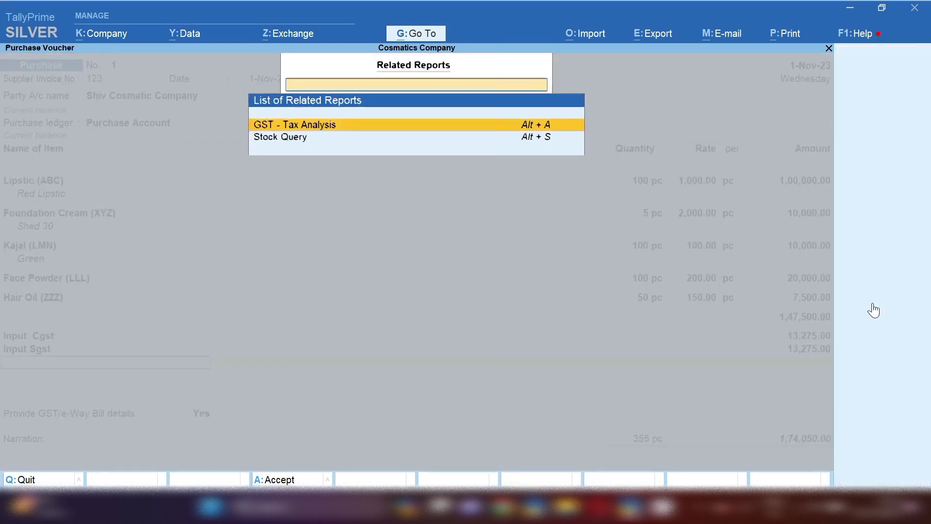
pyautogui.press('Return')
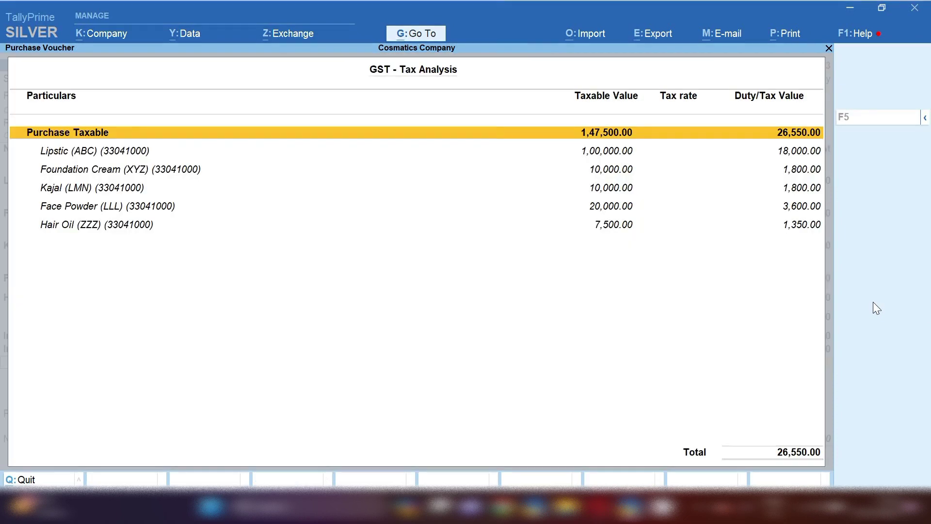
pyautogui.click(925, 121)
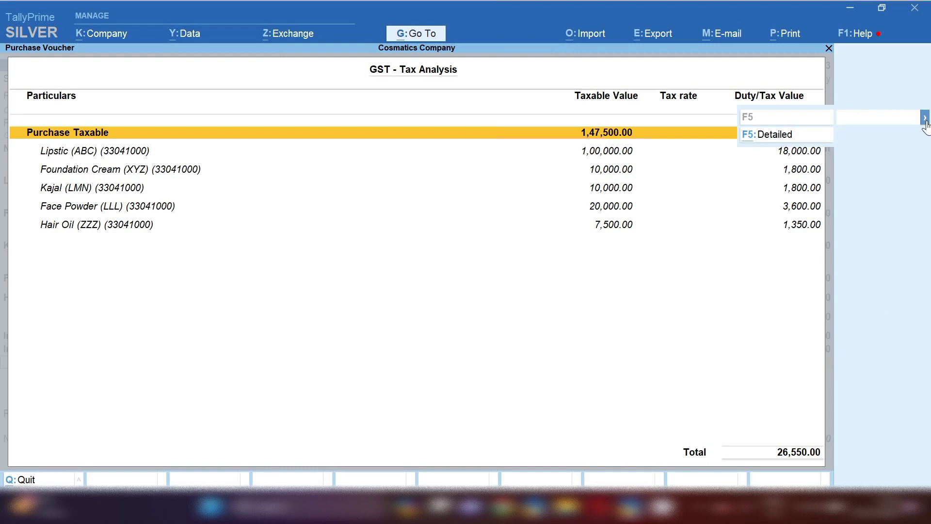
pyautogui.click(773, 139)
# Examine the central and state tax rates and amounts of each stock item, then close the tax analysis.
pyautogui.press('Down')
pyautogui.press('Down')
pyautogui.press('Down')
pyautogui.press('Down')
pyautogui.press('Down')
pyautogui.press('Down')
pyautogui.press('Down')
pyautogui.press('Down')
pyautogui.press('Down')
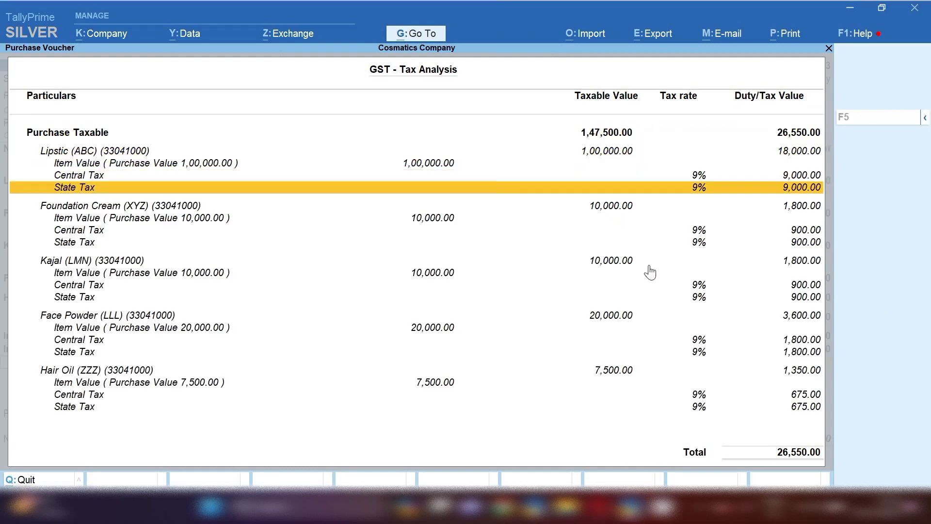
pyautogui.press('Down')
pyautogui.press('Down')
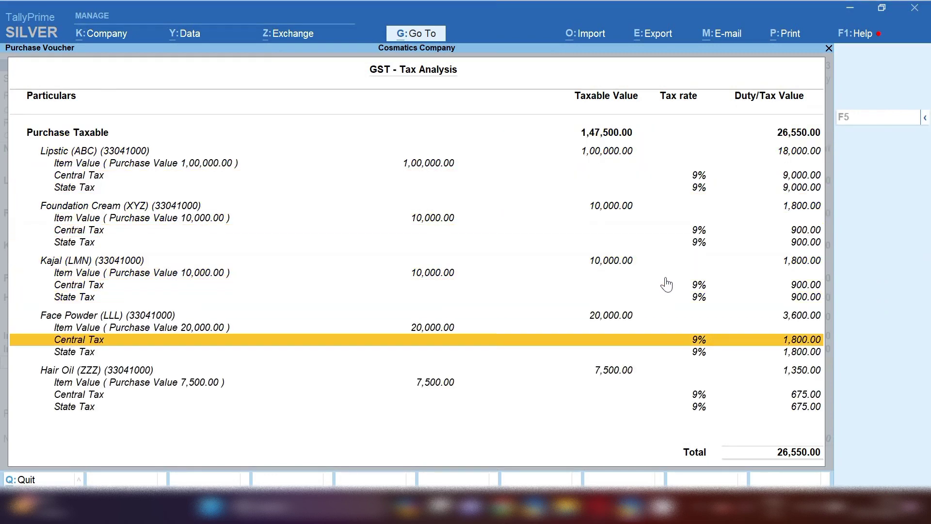
pyautogui.press('Escape')
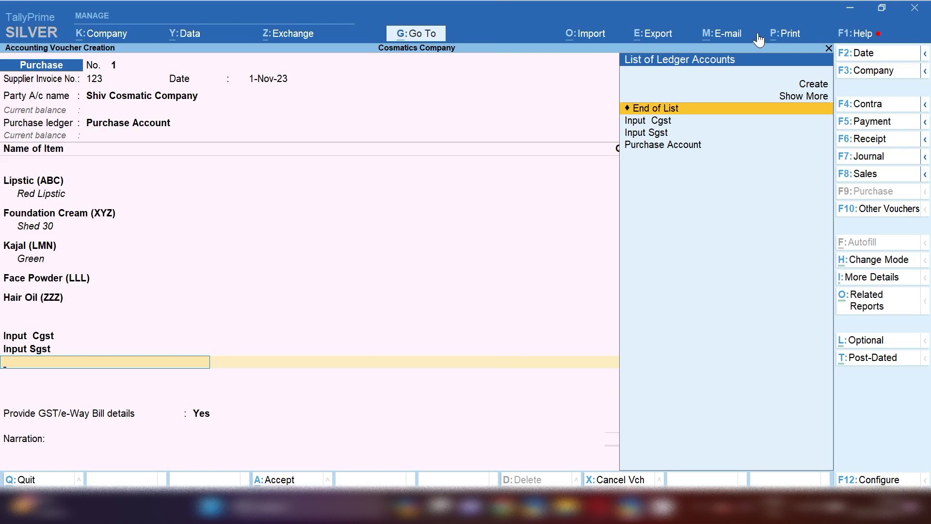
# Preview the printed purchase invoice enlarged, check its parties, items and tax lines, and return to the voucher.
pyautogui.click(792, 37)
pyautogui.press('Return')
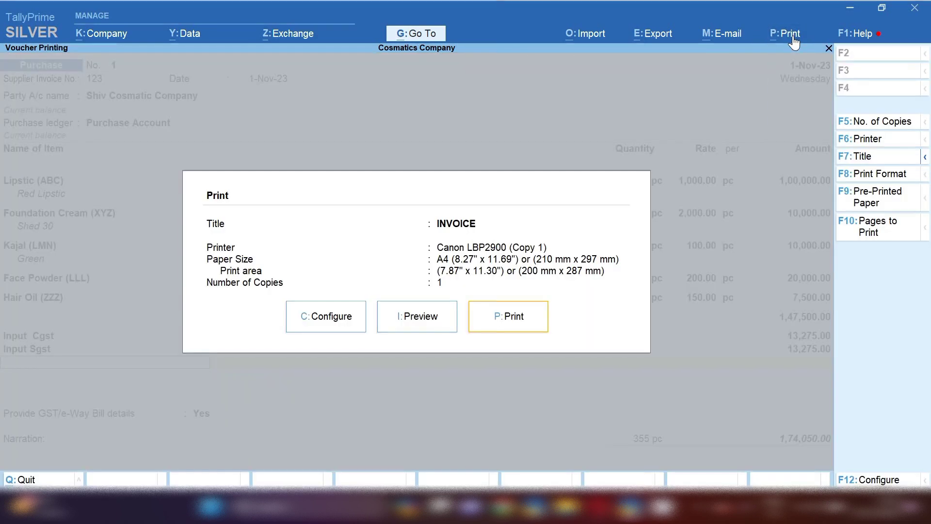
pyautogui.click(415, 332)
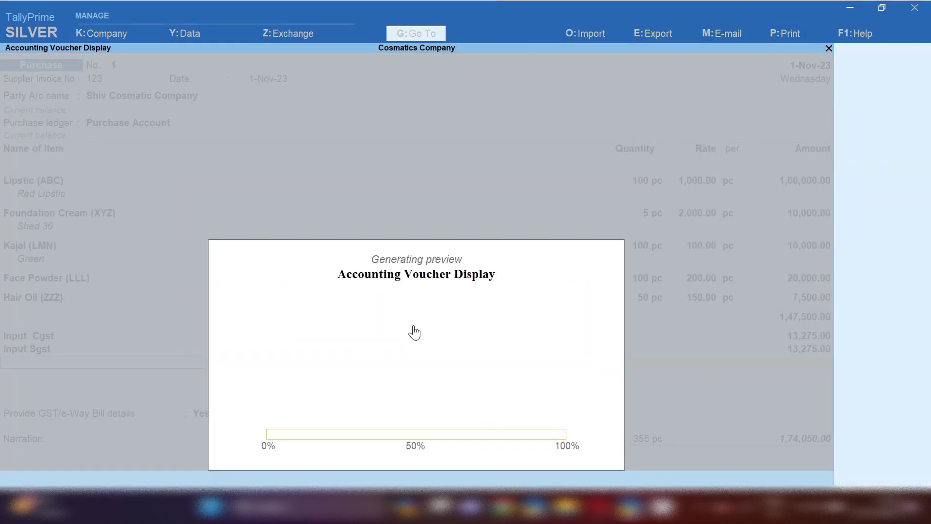
pyautogui.click(411, 331)
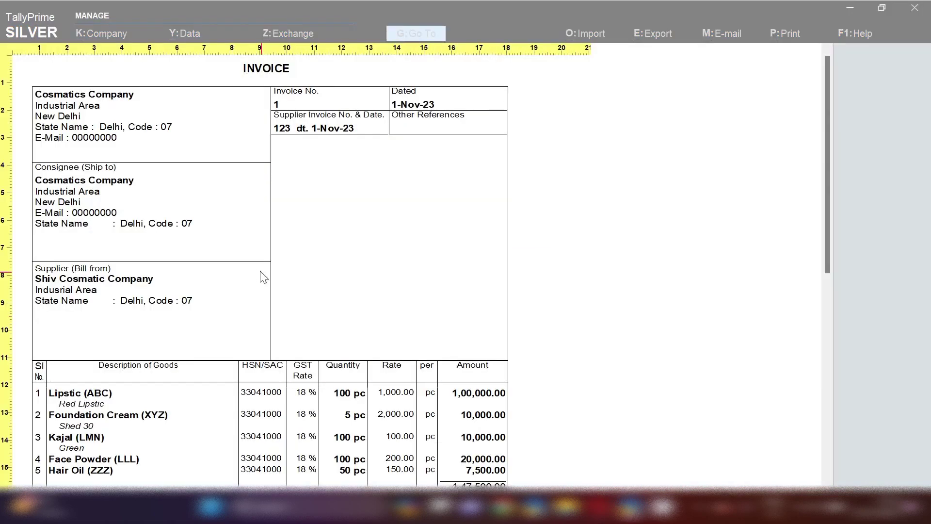
pyautogui.scroll(-1, 338, 236)
pyautogui.scroll(-4, 339, 236)
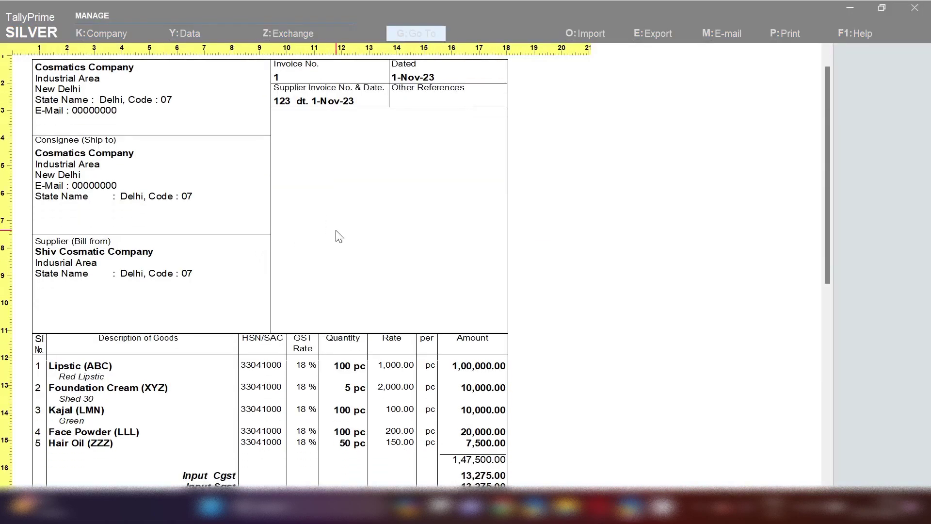
pyautogui.scroll(-7, 338, 236)
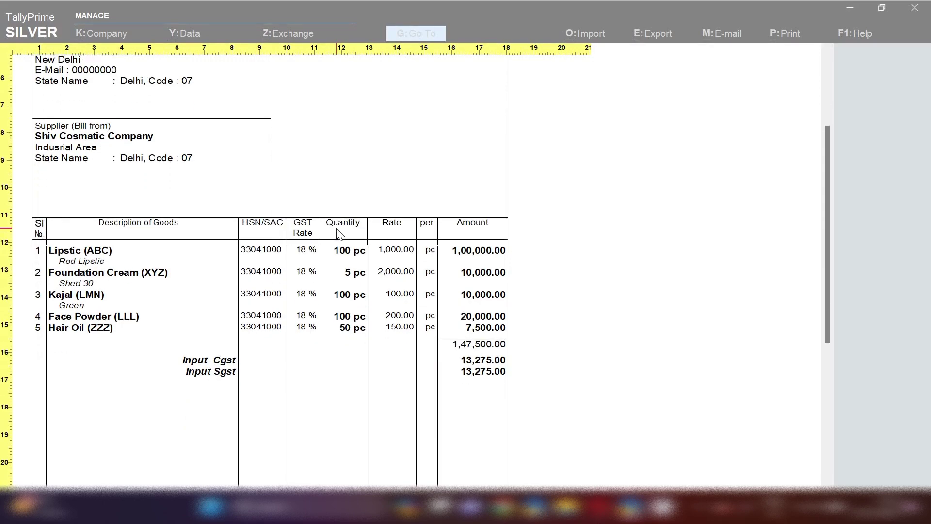
pyautogui.press('Escape')
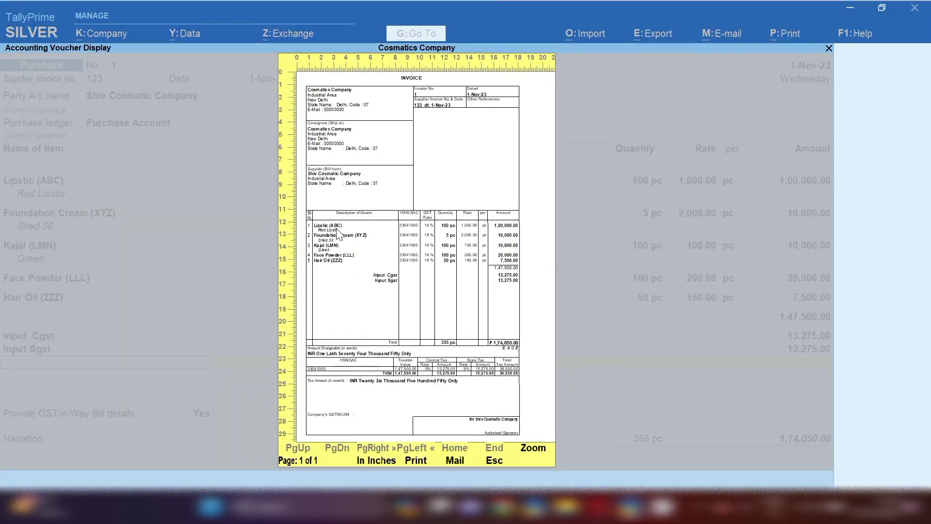
pyautogui.press('Escape')
pyautogui.press('Escape')
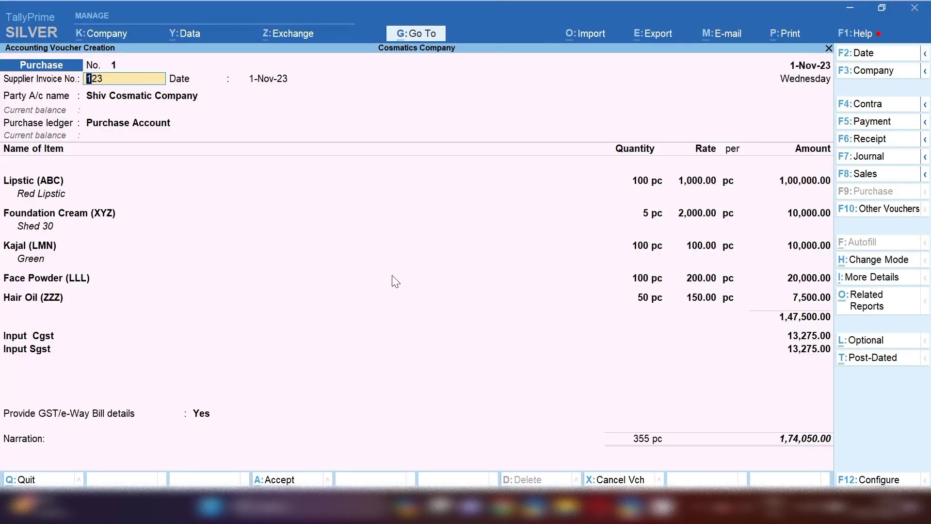
# Save the purchase invoice and start a sales voucher dated 1-Nov-23.
pyautogui.click(283, 480)
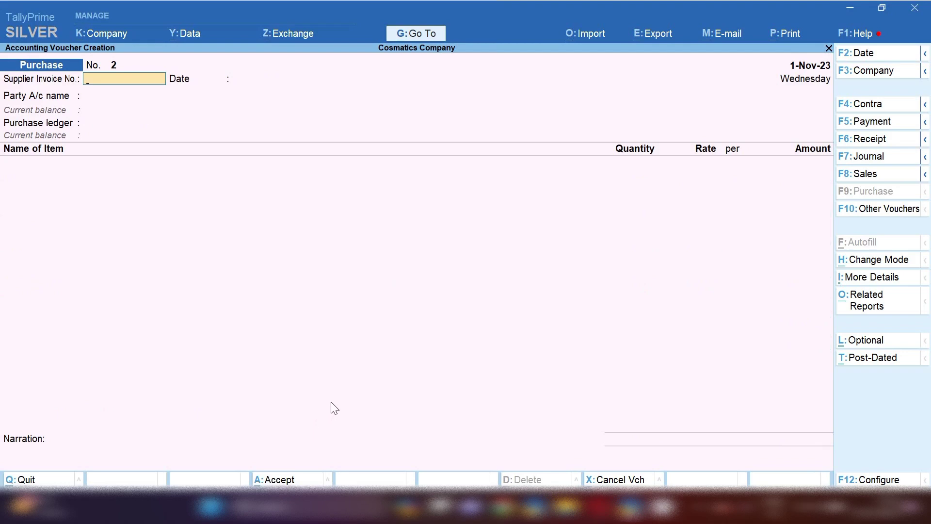
pyautogui.click(867, 175)
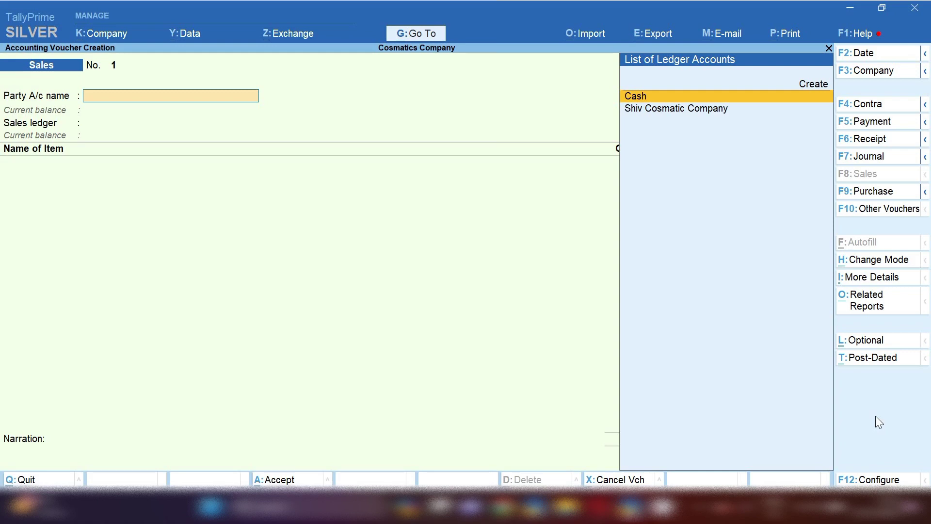
pyautogui.press('F2')
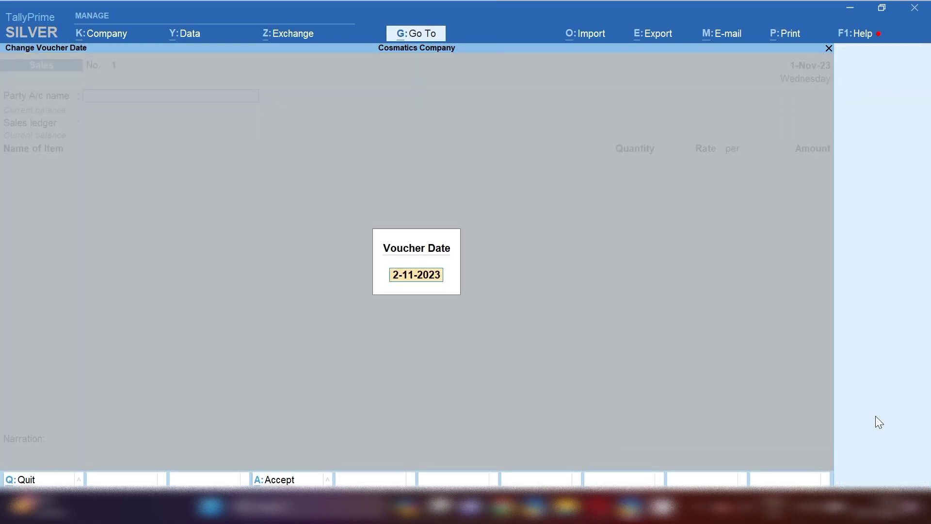
pyautogui.write('1.1')
pyautogui.press('Return')
# Select Cash as the party account of the sales voucher and proceed into its dispatch details.
pyautogui.press('Return')
pyautogui.press('Return')
pyautogui.press('Return')
pyautogui.press('Return')
pyautogui.press('Return')
pyautogui.press('Return')
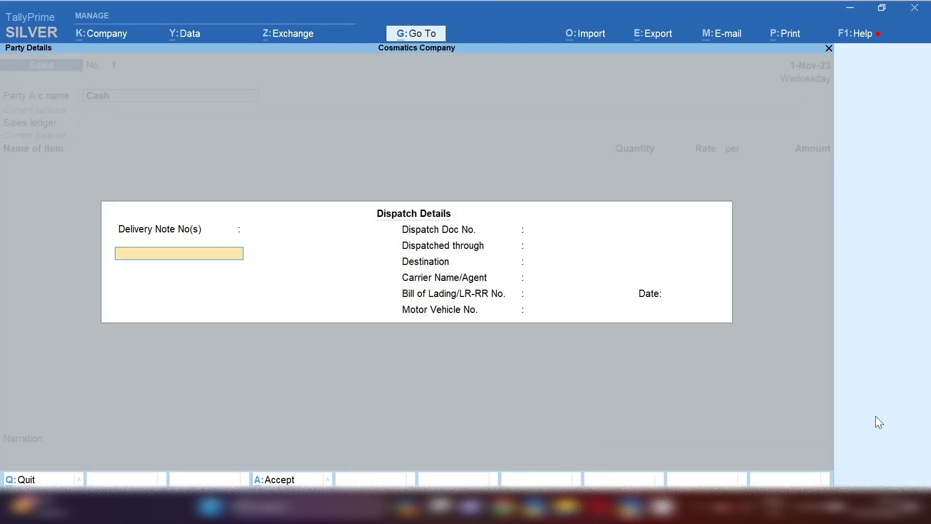
# Leave the dispatch details blank and accept the cash party's details to return to the sales voucher.
pyautogui.click(274, 245)
pyautogui.press('Return')
pyautogui.press('Return')
pyautogui.press('Return')
pyautogui.press('Return')
pyautogui.press('Return')
pyautogui.press('Return')
pyautogui.press('Return')
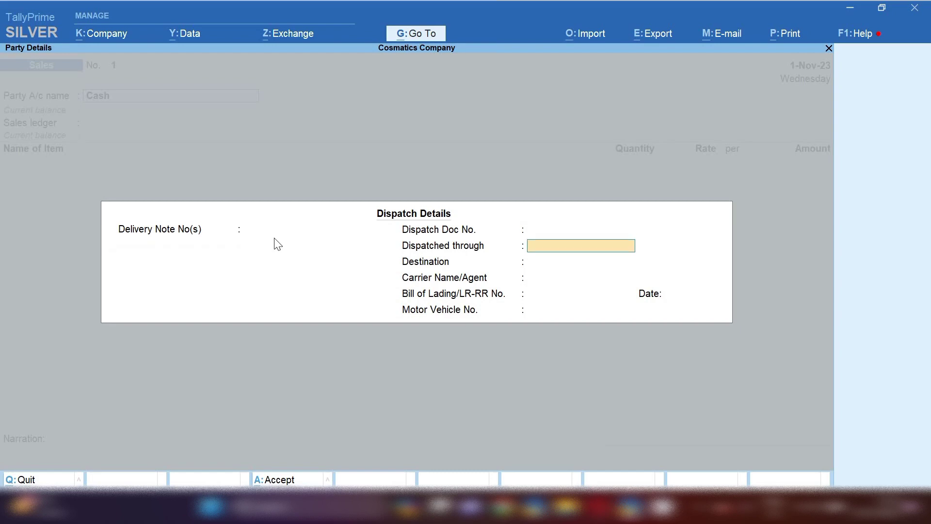
pyautogui.press('Return')
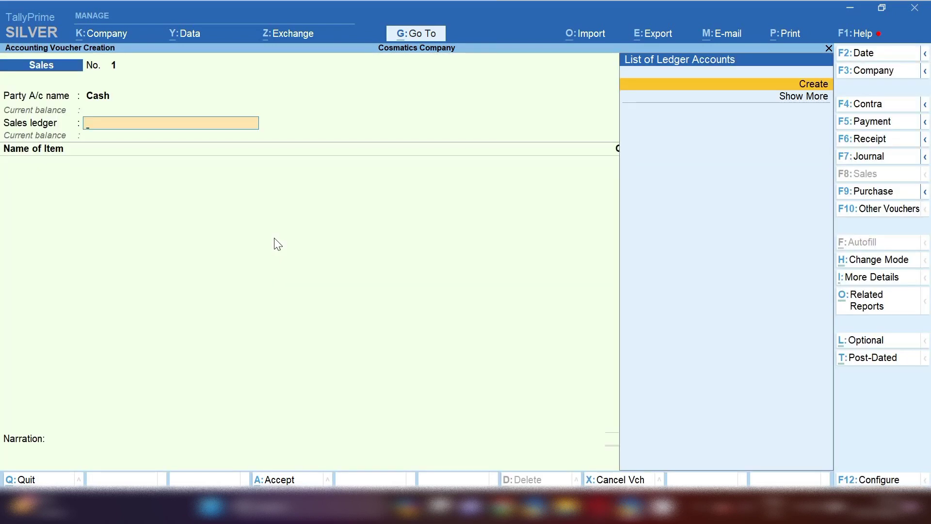
# Create a ledger named Sales Account under the Sales Accounts group from the voucher's sales ledger field.
pyautogui.press('Return')
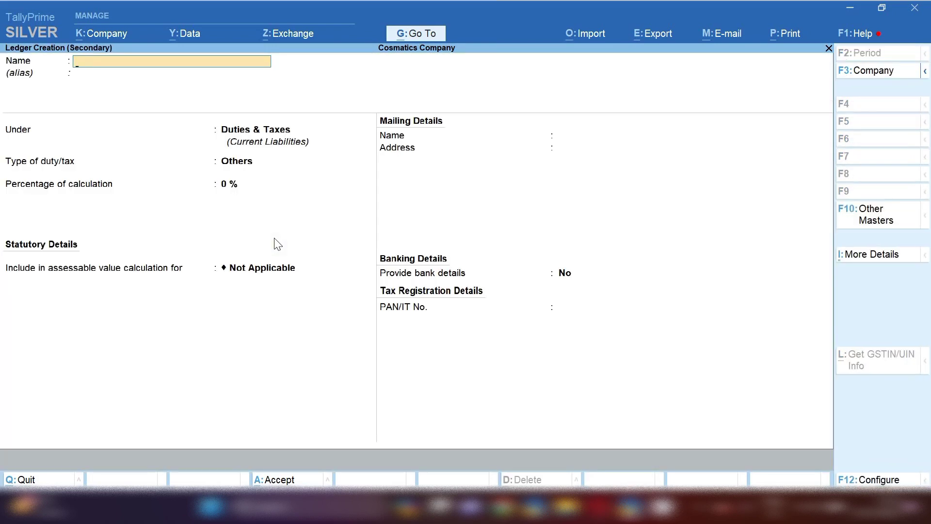
pyautogui.write('Sales a')
pyautogui.write('cco')
pyautogui.press('BackSpace')
pyautogui.write('ount')
pyautogui.press('Return')
pyautogui.write('S')
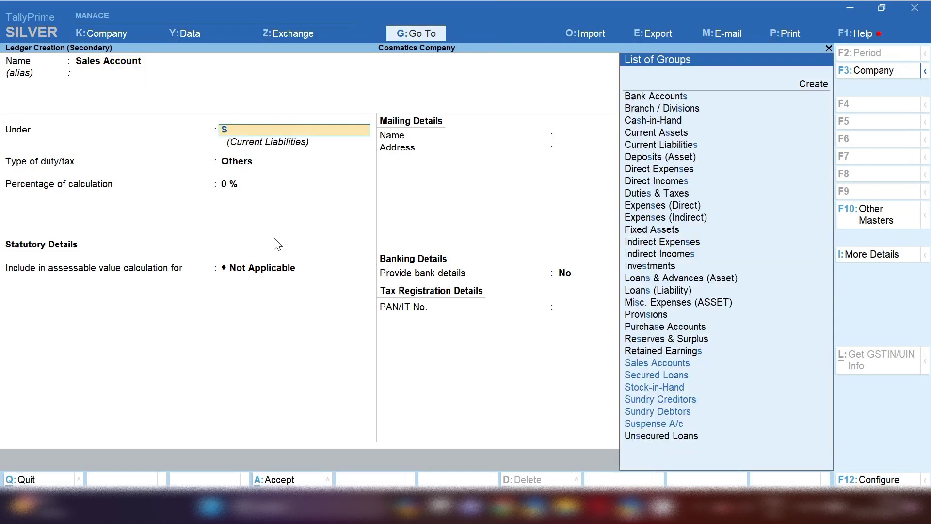
pyautogui.write('a')
pyautogui.press('Return')
pyautogui.press('Return')
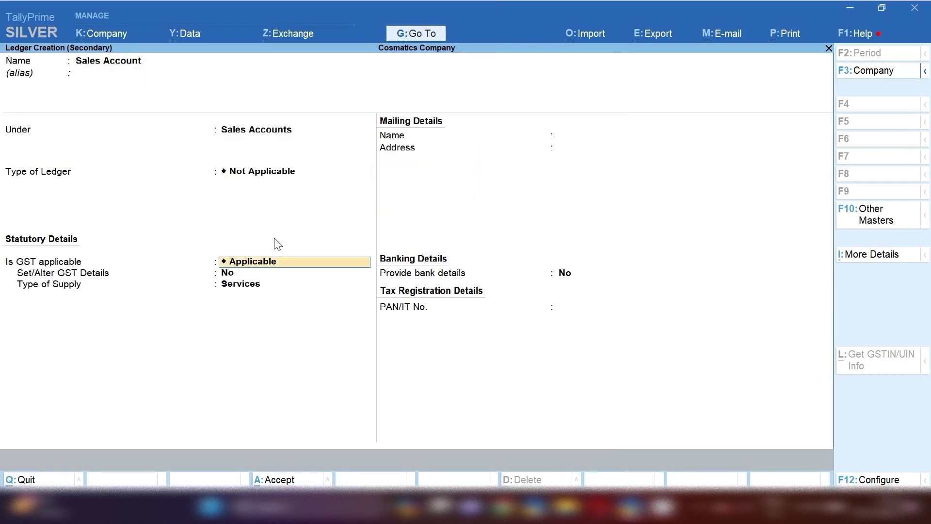
# Keep GST applicable for the Sales Account ledger, set its type of supply to Goods, and use it as the sales ledger.
pyautogui.press('Return')
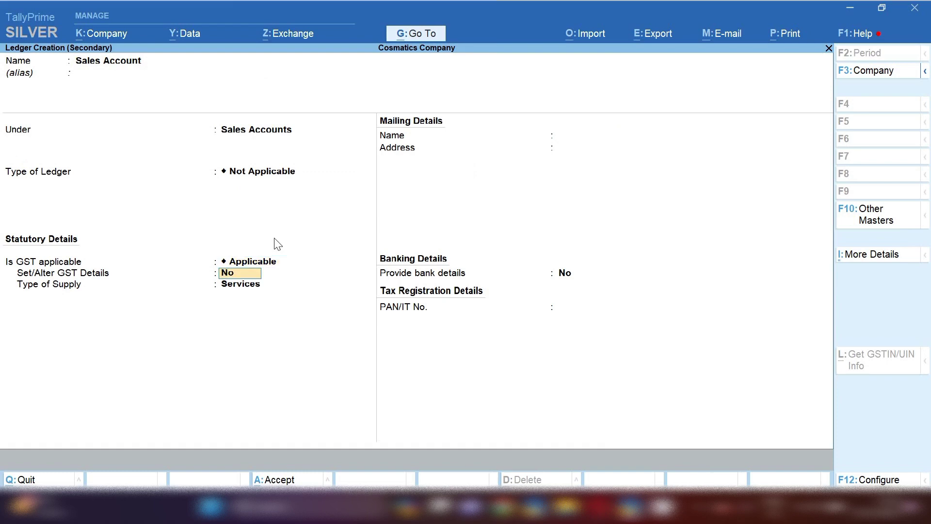
pyautogui.press('Return')
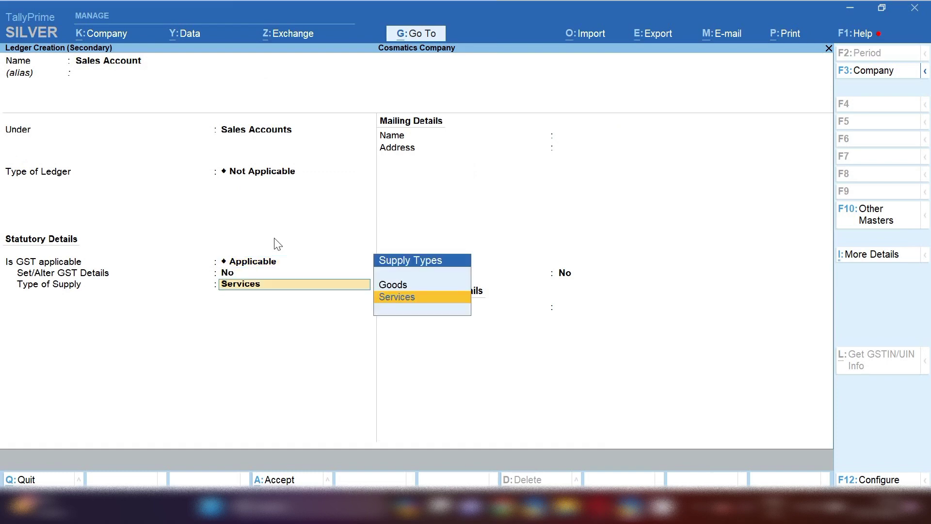
pyautogui.press('Up')
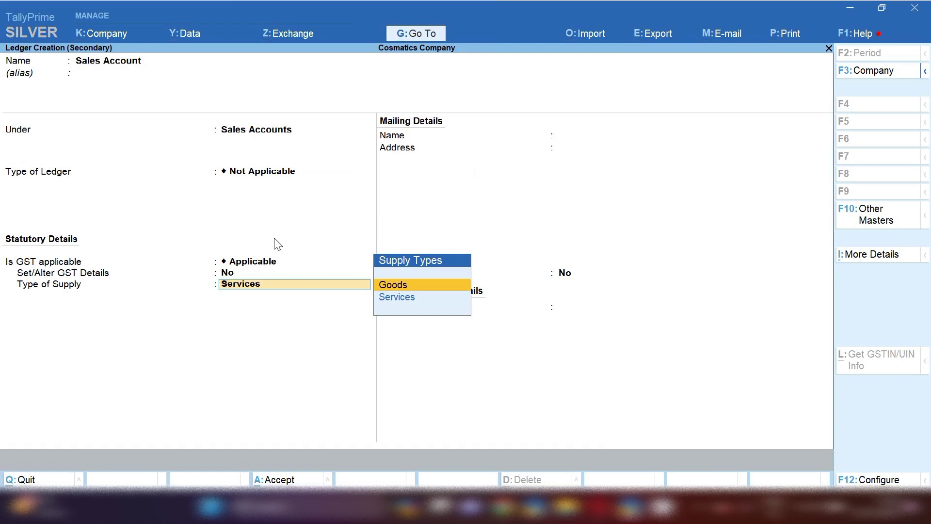
pyautogui.press('Return')
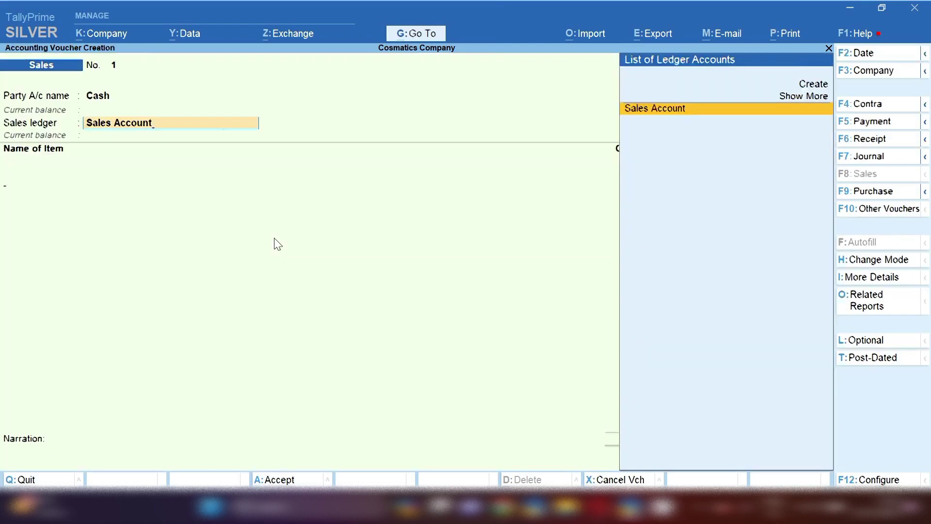
pyautogui.press('Return')
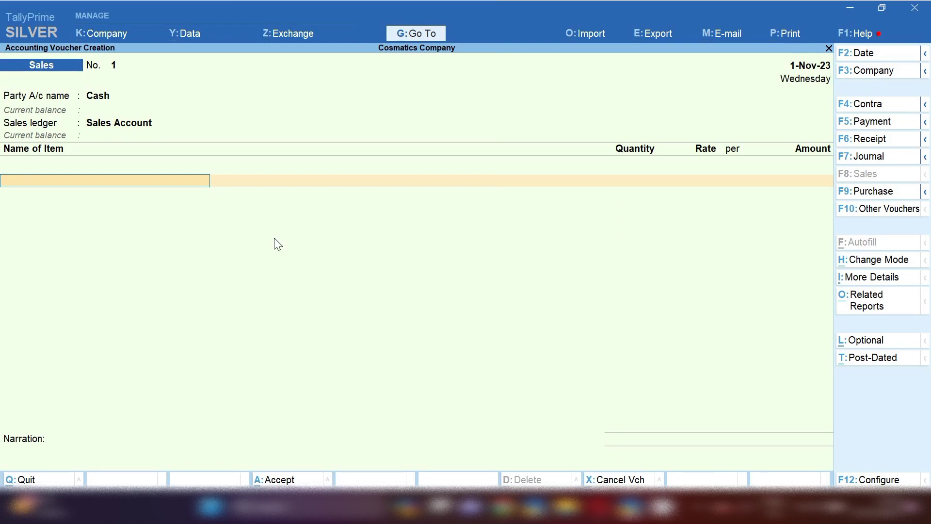
# Add 2 pc of Hair Oil (ZZZ) at a rate of 200 to the sales voucher.
pyautogui.write('Hair')
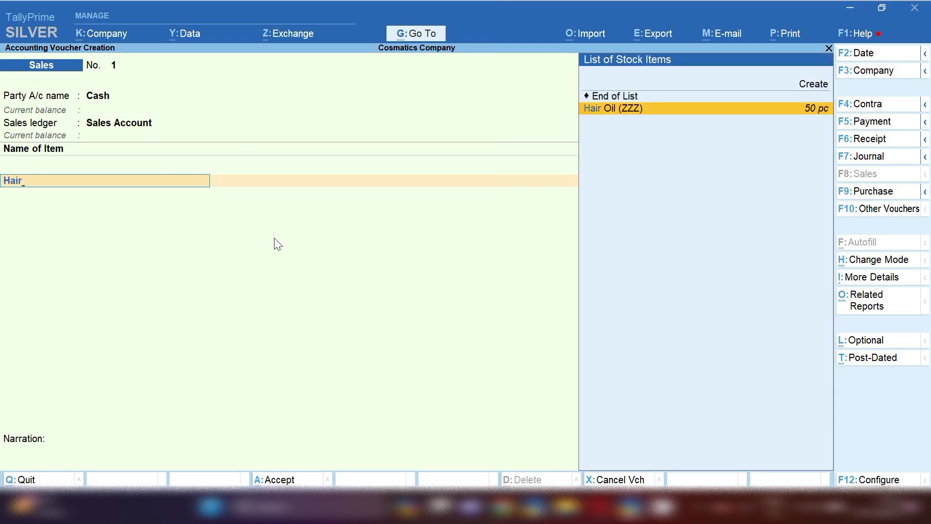
pyautogui.press('Return')
pyautogui.press('Return')
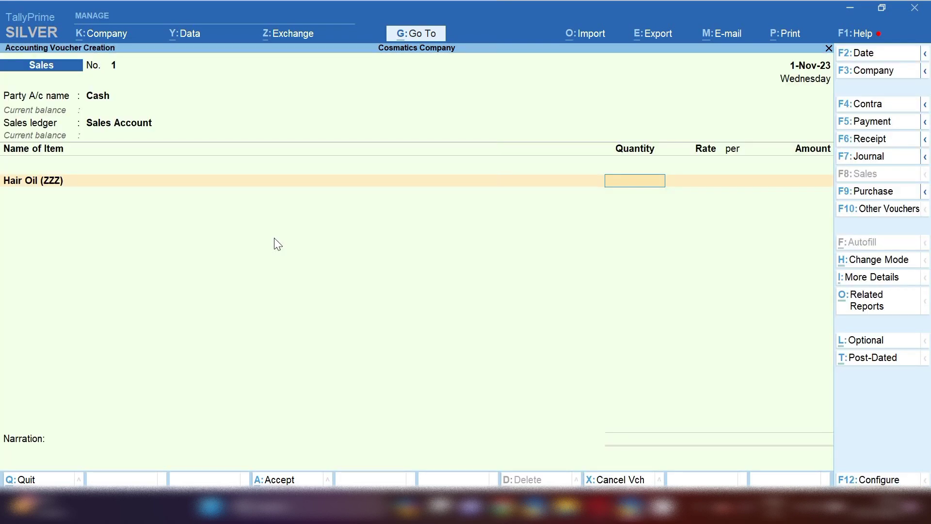
pyautogui.write('2')
pyautogui.press('Return')
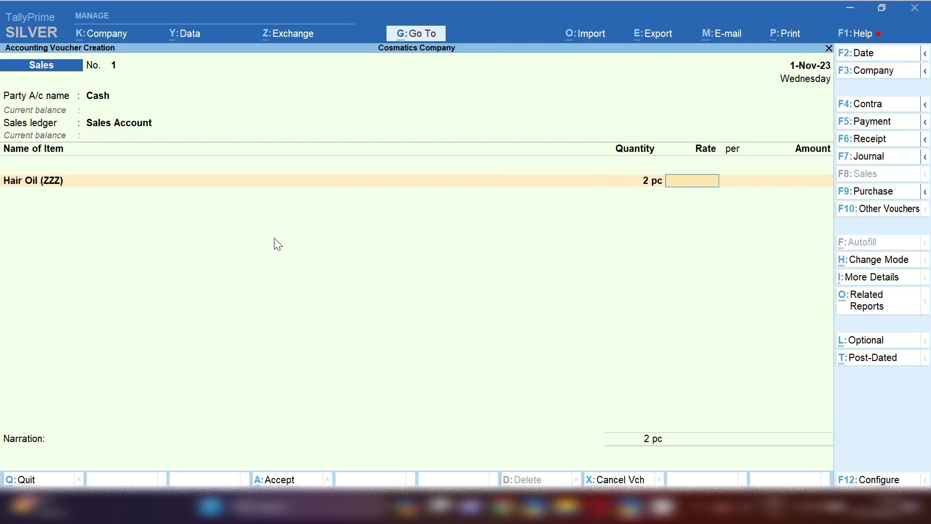
pyautogui.write('200')
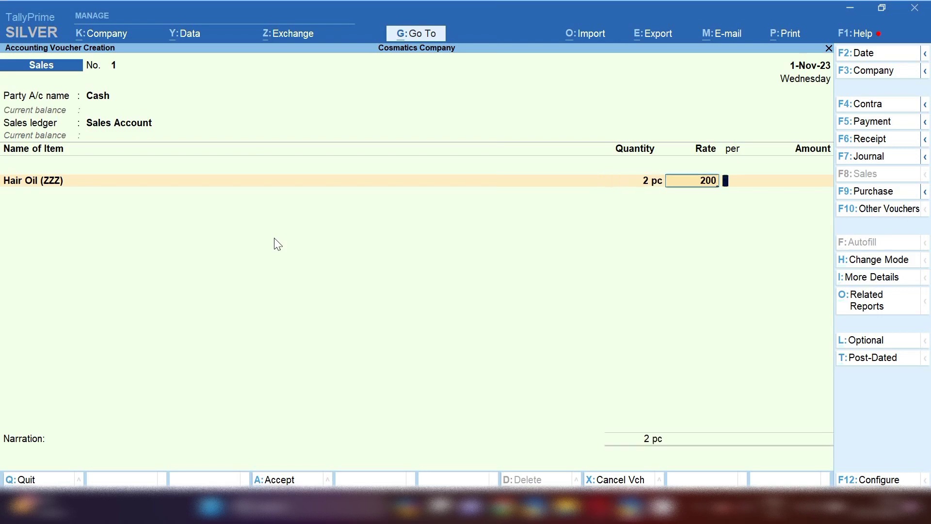
pyautogui.press('Return')
pyautogui.press('Return')
pyautogui.press('Return')
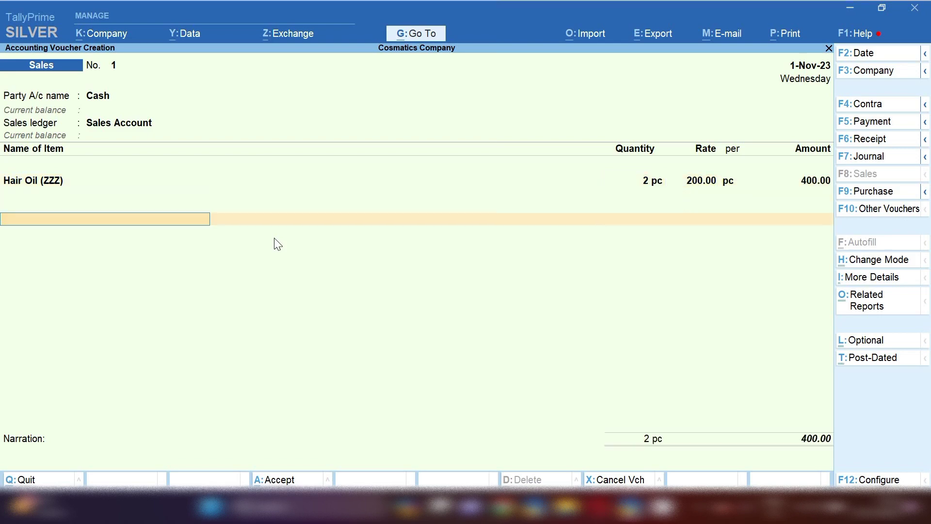
# Finish the item list and start a new ledger named Output Cgst under Duties & Taxes.
pyautogui.press('Return')
pyautogui.hotkey('alt', 'c')
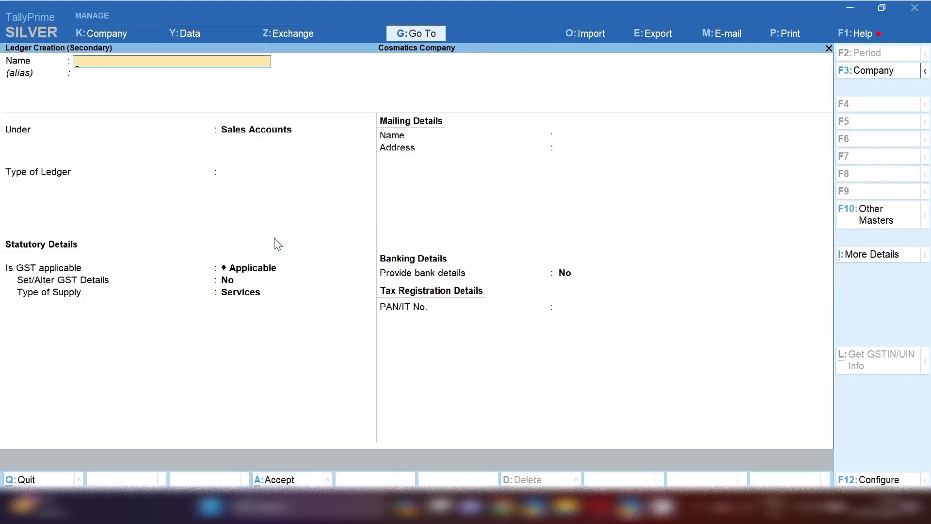
pyautogui.write('Output Cgst')
pyautogui.press('Return')
pyautogui.write('Du')
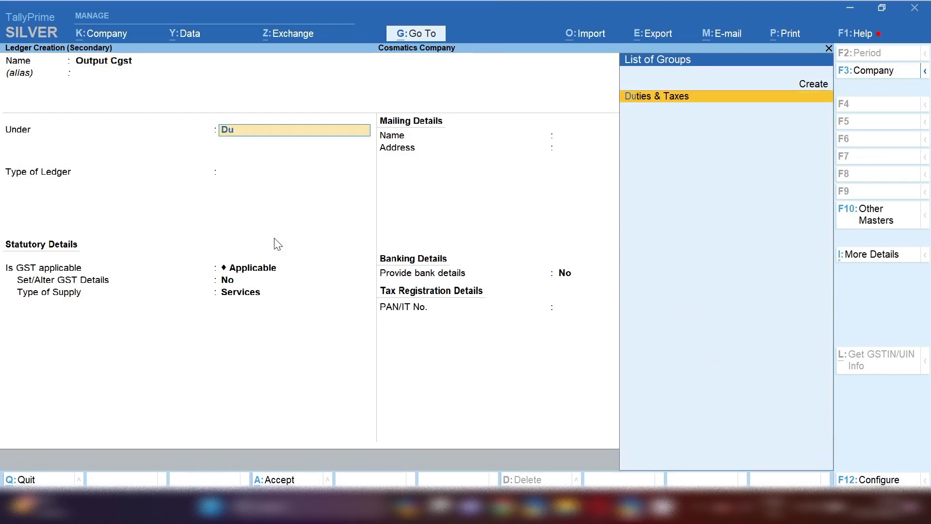
pyautogui.press('Return')
# Set the Output Cgst ledger to GST with Central Tax, save it, and add its tax line to the voucher.
pyautogui.press('Up')
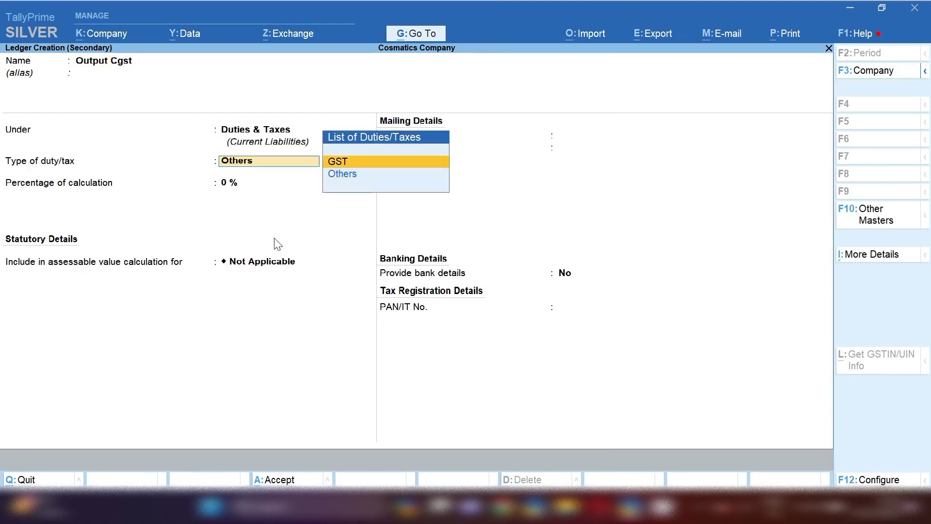
pyautogui.press('Return')
pyautogui.press('Return')
pyautogui.press('Return')
pyautogui.press('Return')
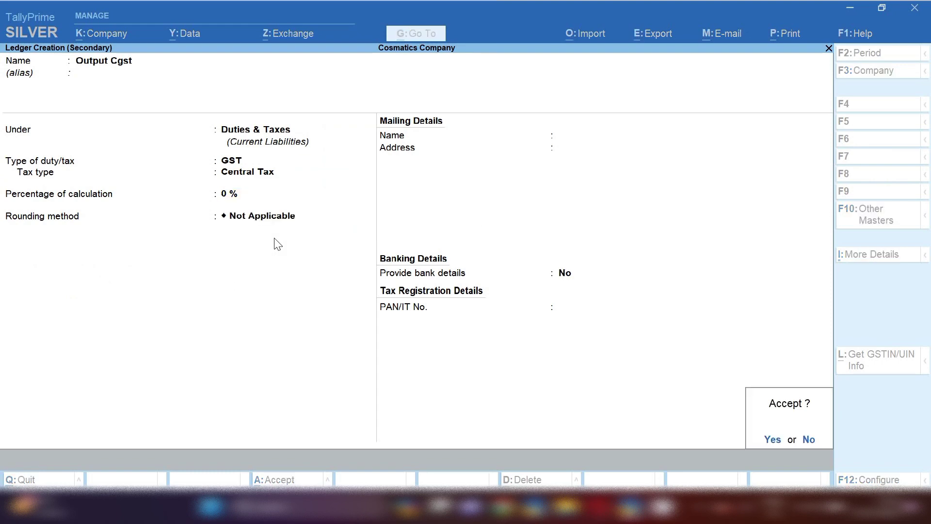
pyautogui.press('Return')
pyautogui.press('Return')
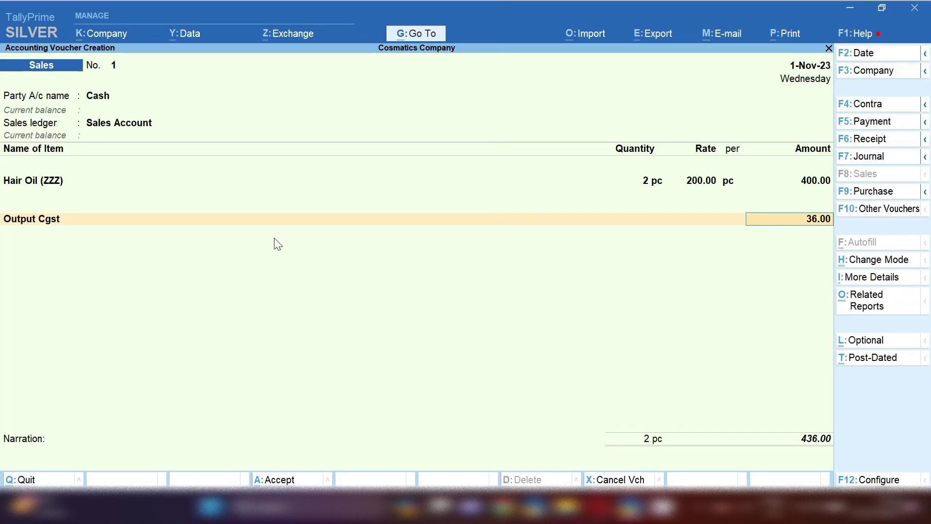
pyautogui.press('Return')
# Start another new ledger named Output Sgst under Duties & Taxes.
pyautogui.hotkey('alt', 'c')
pyautogui.write('O')
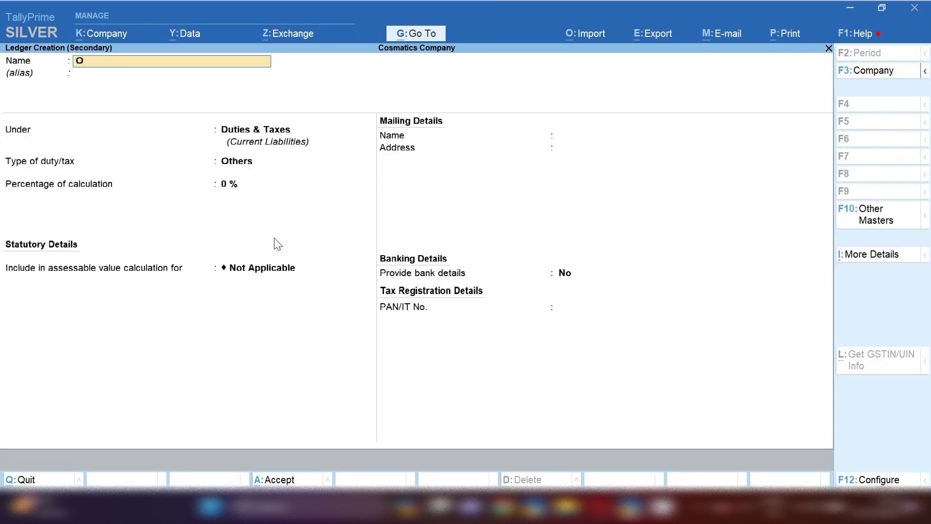
pyautogui.write('utput Sgst')
pyautogui.press('Return')
pyautogui.press('Return')
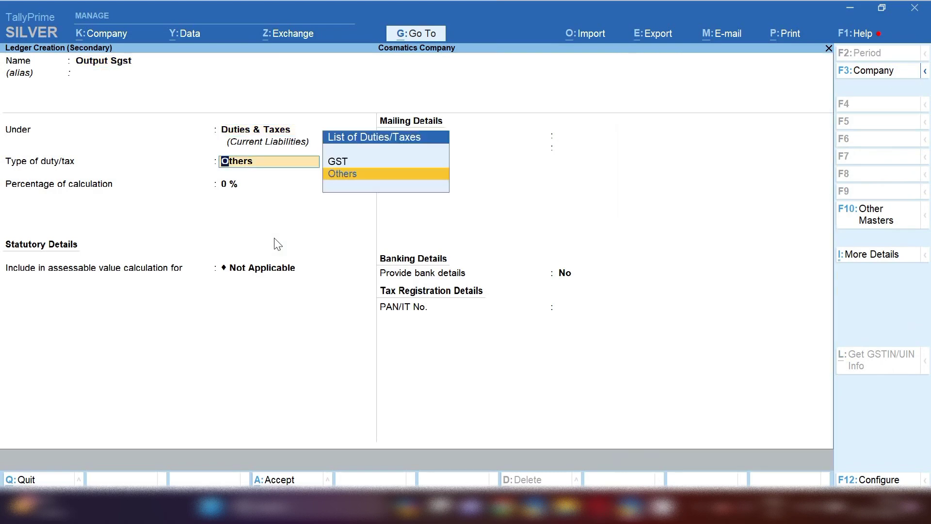
# Set the Output Sgst ledger to GST with State Tax, save it, and add its tax line to the voucher.
pyautogui.press('Up')
pyautogui.press('Return')
pyautogui.press('Down')
pyautogui.press('Down')
pyautogui.press('Down')
pyautogui.press('Return')
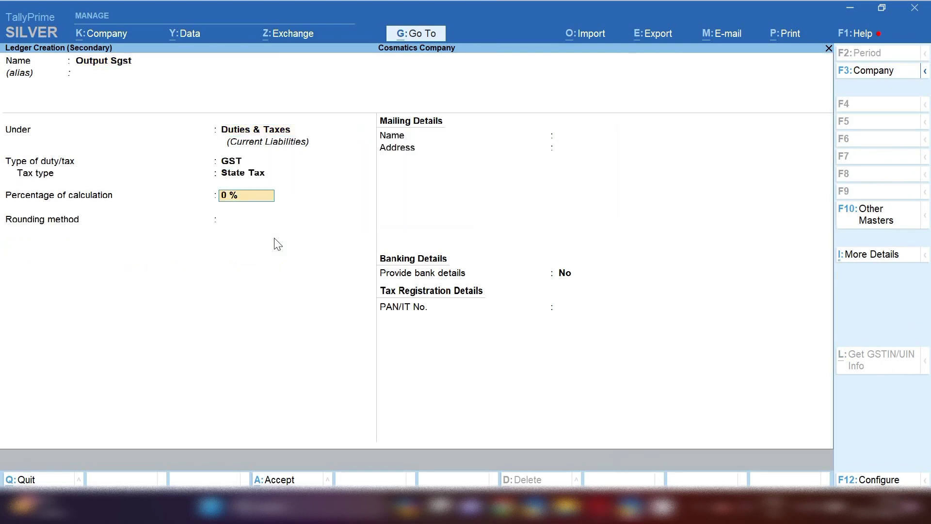
pyautogui.press('Return')
pyautogui.press('Return')
pyautogui.press('Return')
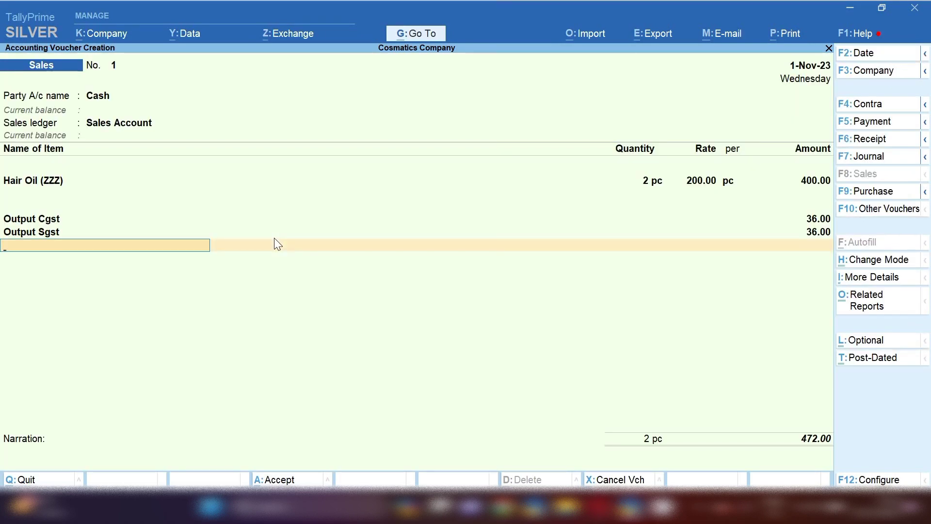
# Save the cash sales voucher and date the next sales voucher 2-11-2023.
pyautogui.click(274, 480)
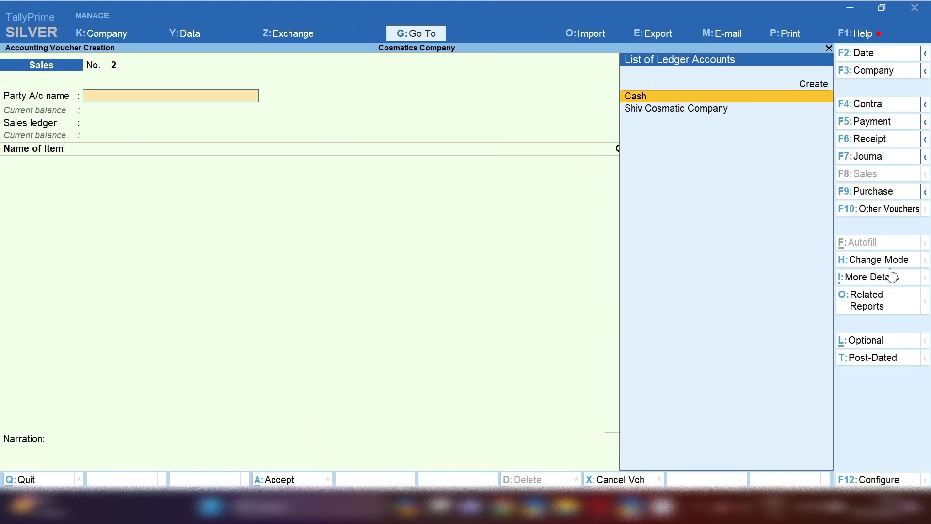
pyautogui.press('F2')
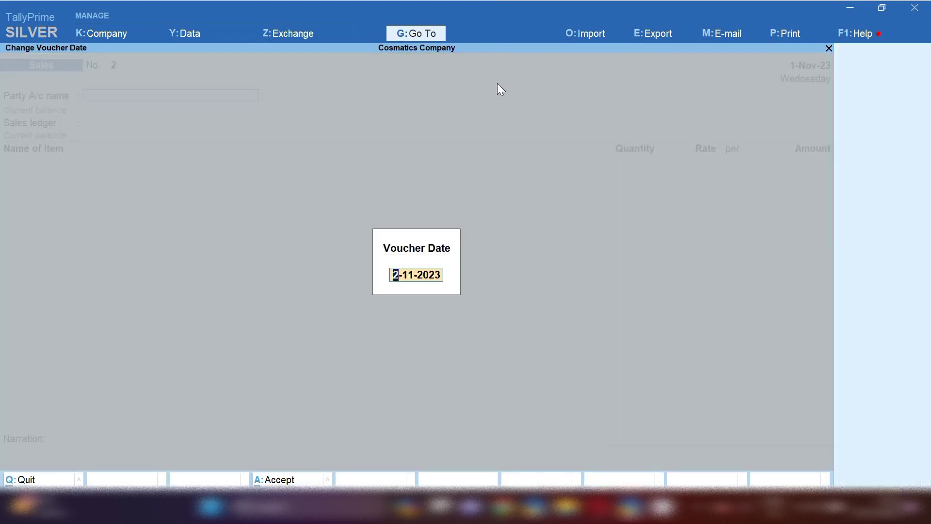
pyautogui.press('Return')
# Create a party ledger named Suman Cosmatic Company under Sundry Debtors, maintaining balances bill-by-bill.
pyautogui.press('alt')
pyautogui.hotkey('alt', 'c')
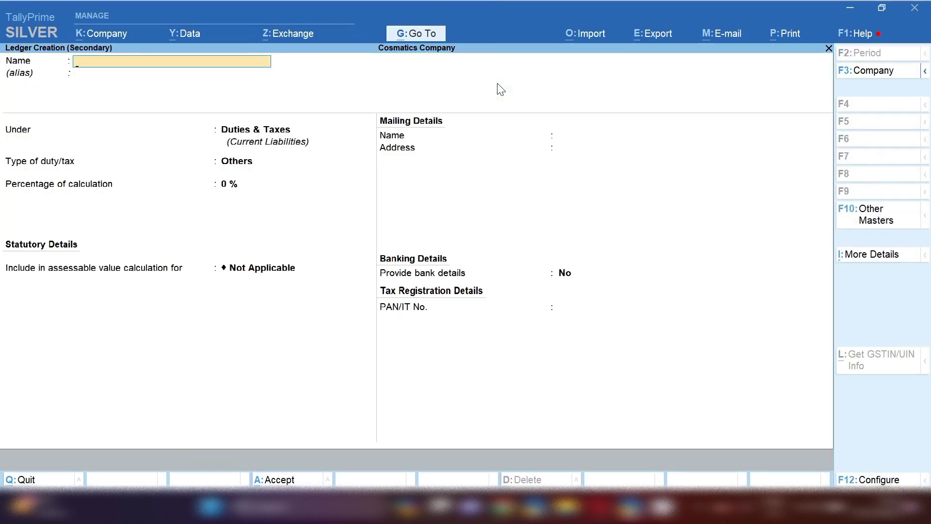
pyautogui.write('Suman Cosmatic Company')
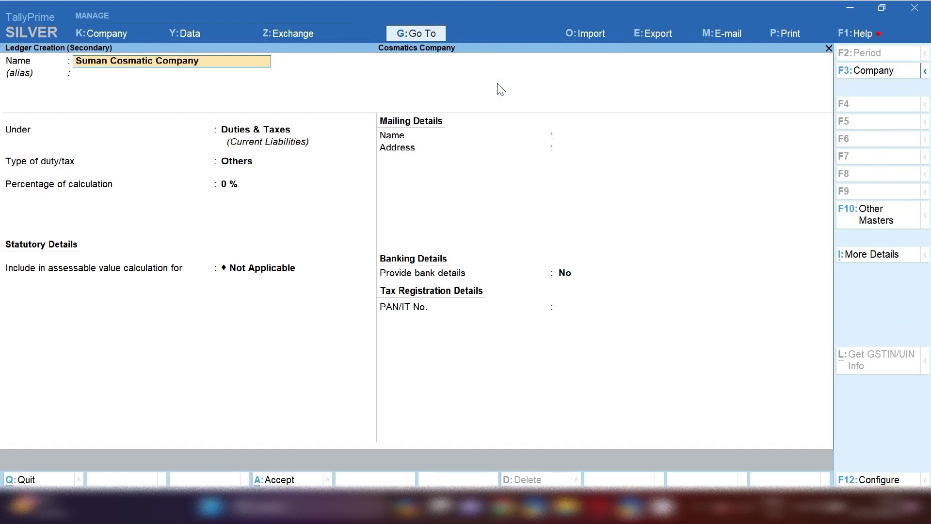
pyautogui.press('Return')
pyautogui.press('Return')
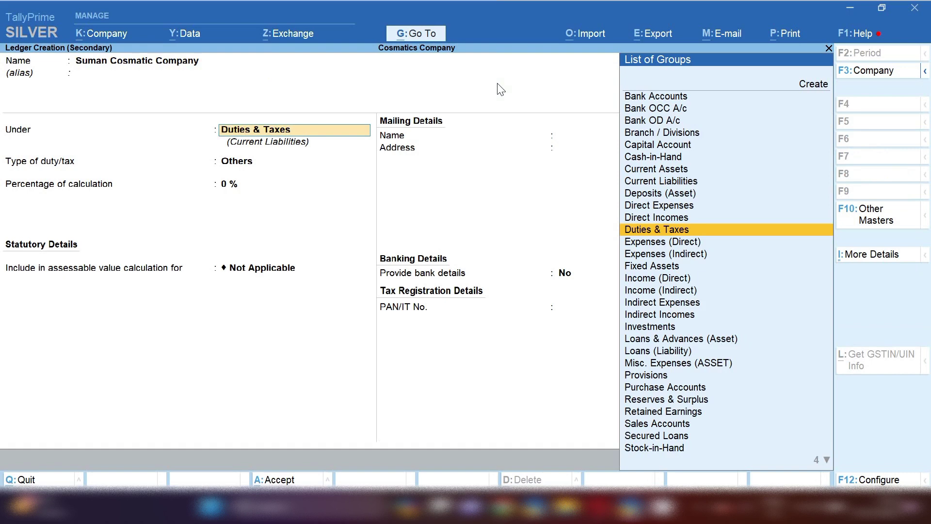
pyautogui.write('Sun')
pyautogui.press('Down')
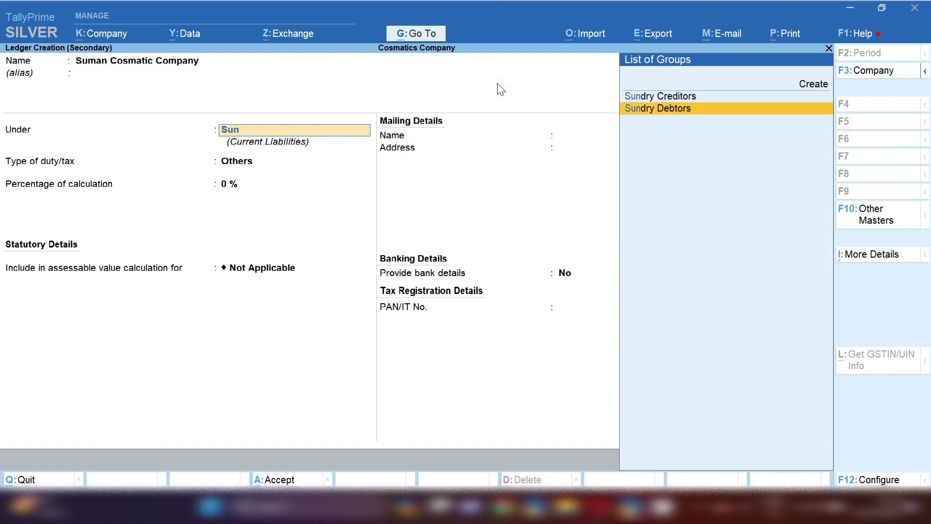
pyautogui.press('Return')
pyautogui.press('Return')
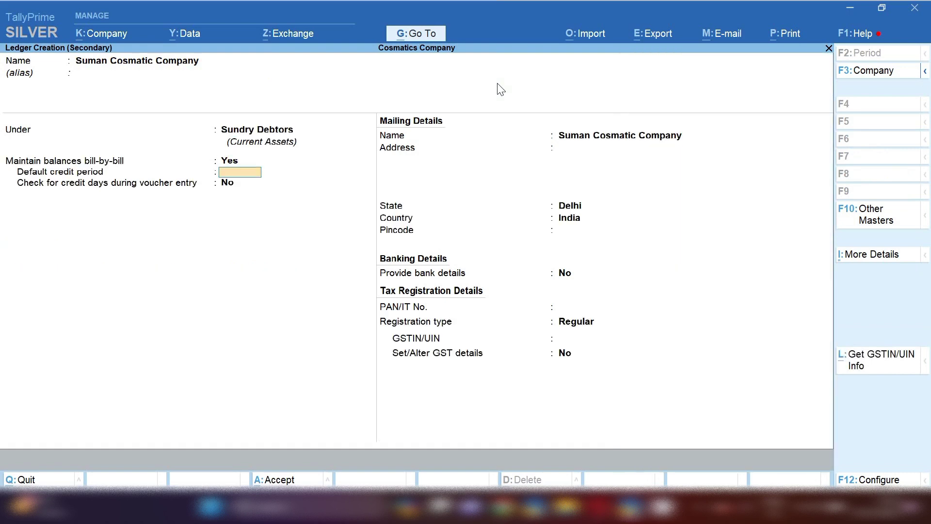
# Keep Delhi, India and Regular registration for the party ledger, leave its GSTIN blank, and save it as the voucher's party.
pyautogui.press('Return')
pyautogui.press('Return')
pyautogui.press('Return')
pyautogui.press('Return')
pyautogui.press('Return')
pyautogui.press('Return')
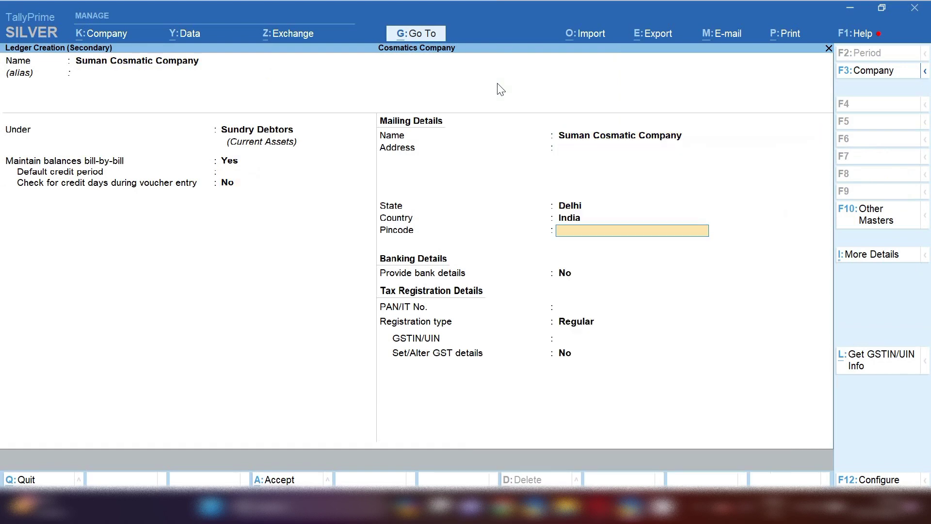
pyautogui.press('Return')
pyautogui.press('Return')
pyautogui.press('Return')
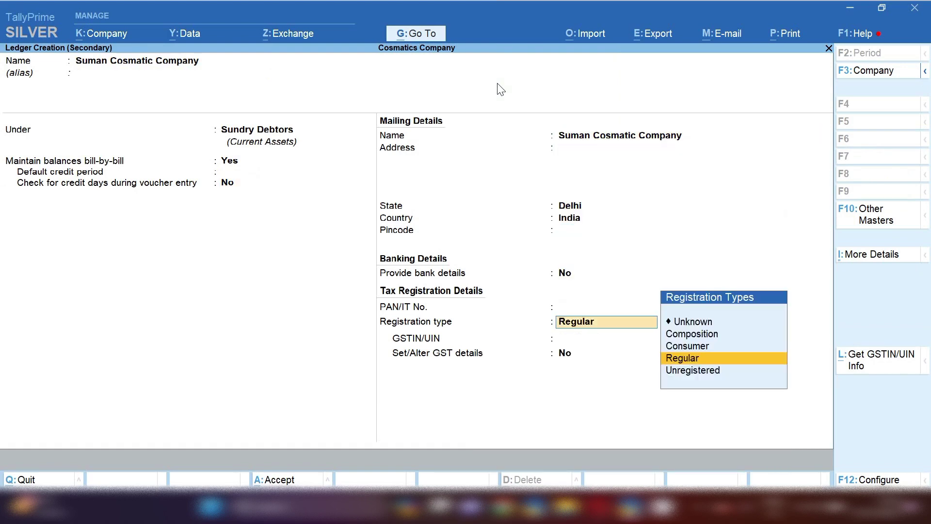
pyautogui.press('Return')
pyautogui.press('Return')
pyautogui.press('Return')
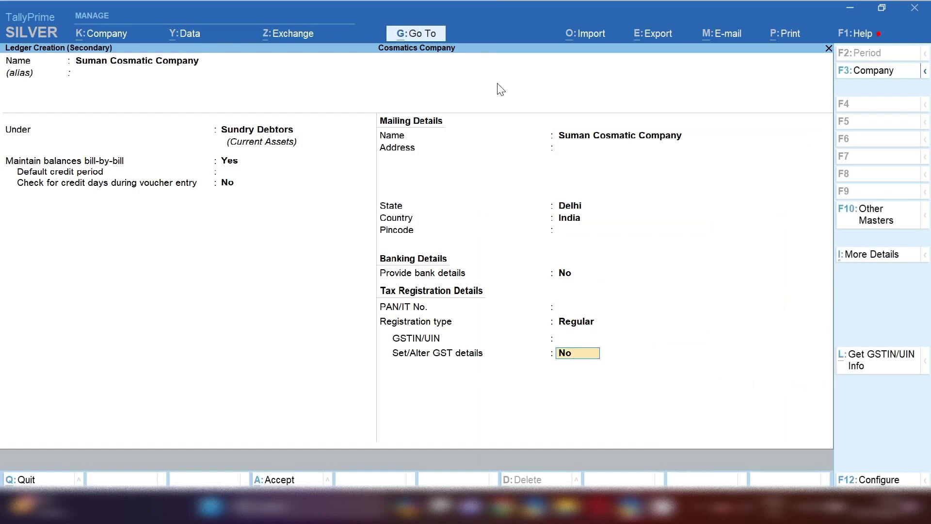
pyautogui.press('Return')
pyautogui.press('Return')
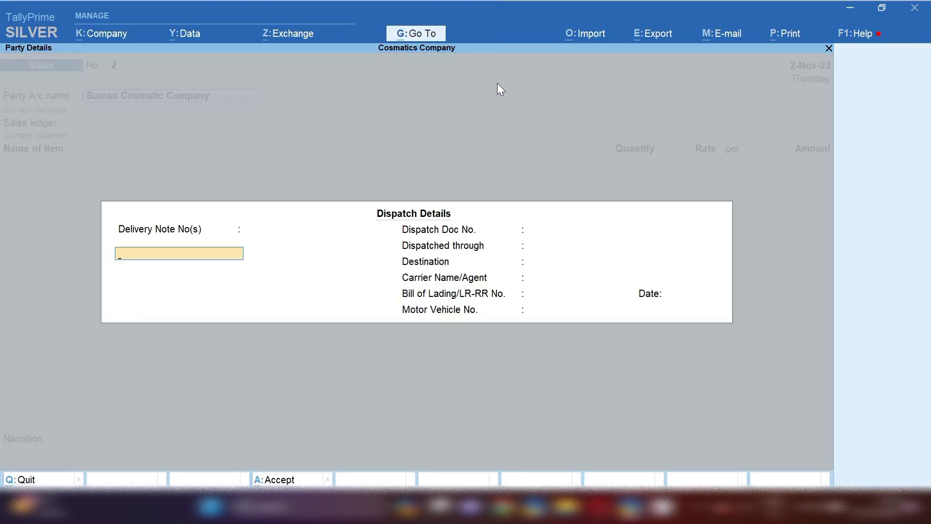
# Leave the dispatch and party details unfilled and set Sales Account as the voucher's sales ledger.
pyautogui.press('Return')
pyautogui.press('Return')
pyautogui.press('Return')
pyautogui.press('Return')
pyautogui.press('Return')
pyautogui.press('Return')
pyautogui.press('Return')
pyautogui.press('Return')
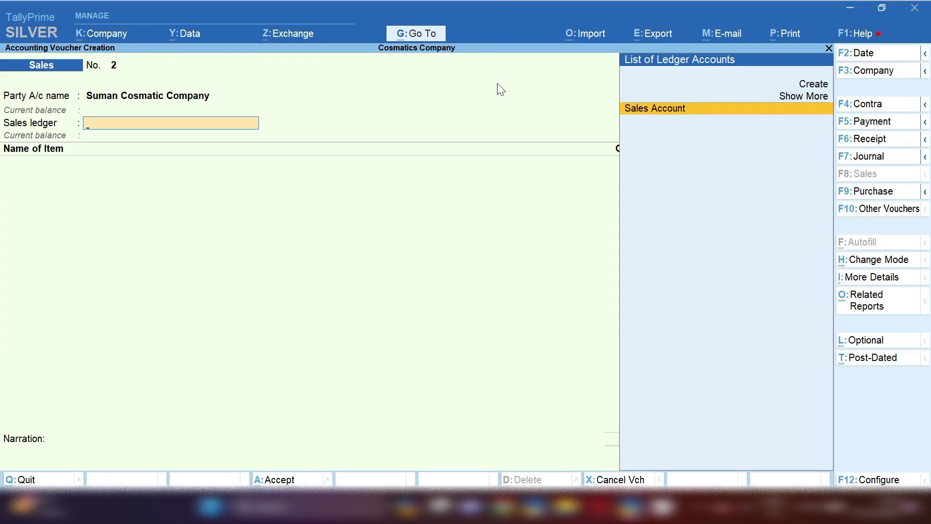
pyautogui.press('Return')
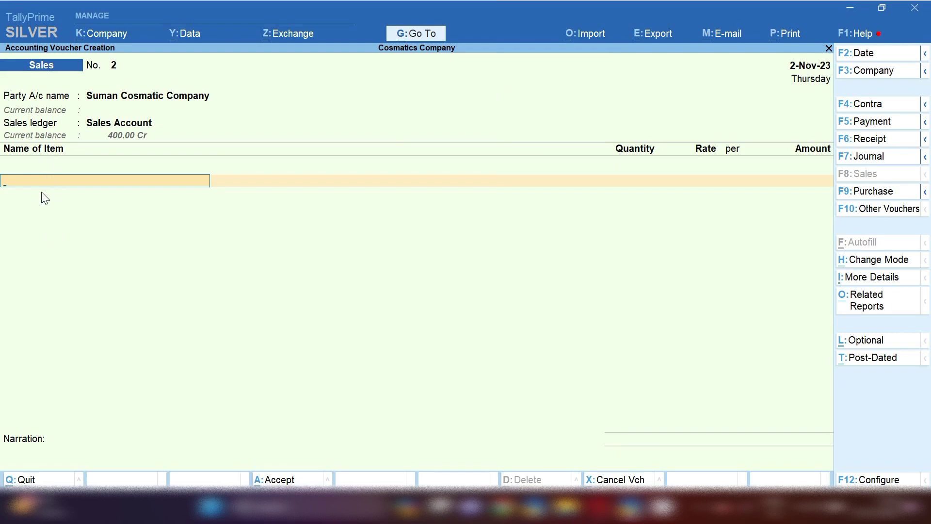
# Add the item Lipstic (ABC) to the sales voucher with quantity 70 pc at a rate of 1,000.
pyautogui.write('Lip')
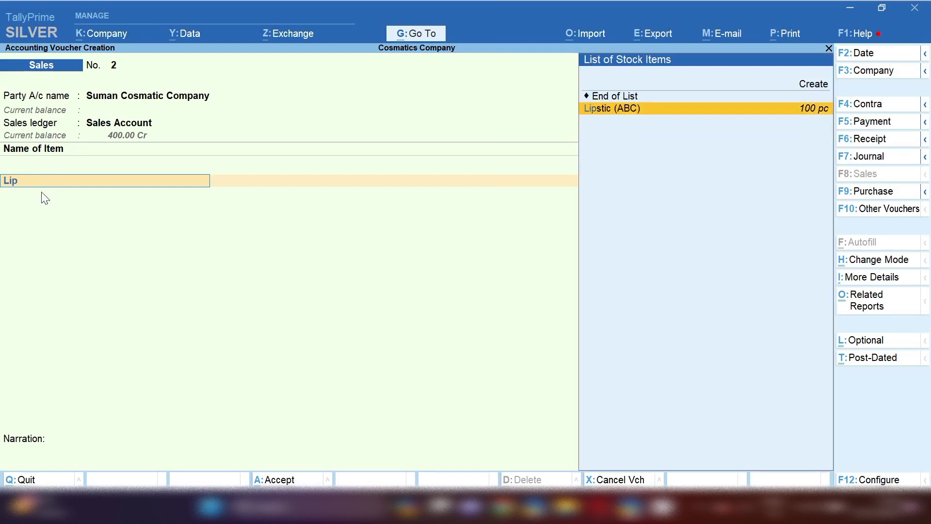
pyautogui.press('Return')
pyautogui.press('Return')
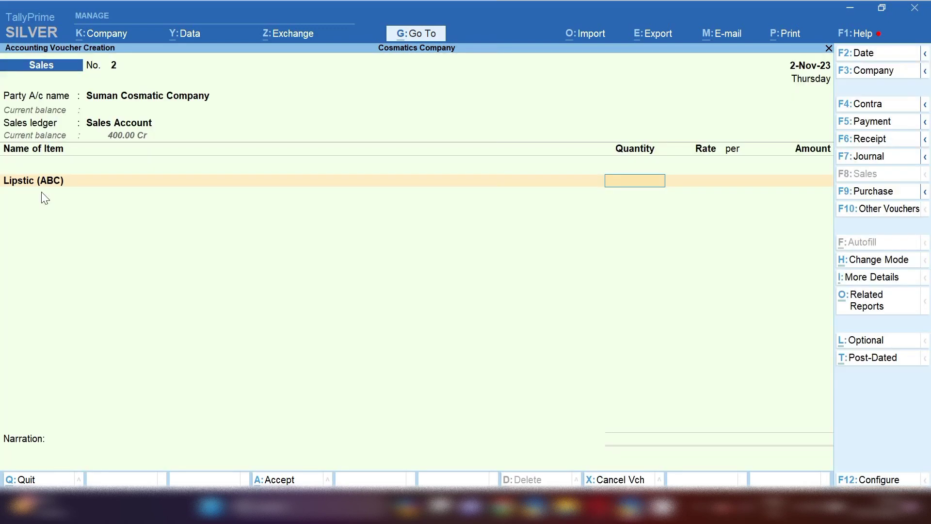
pyautogui.write('70')
pyautogui.press('Return')
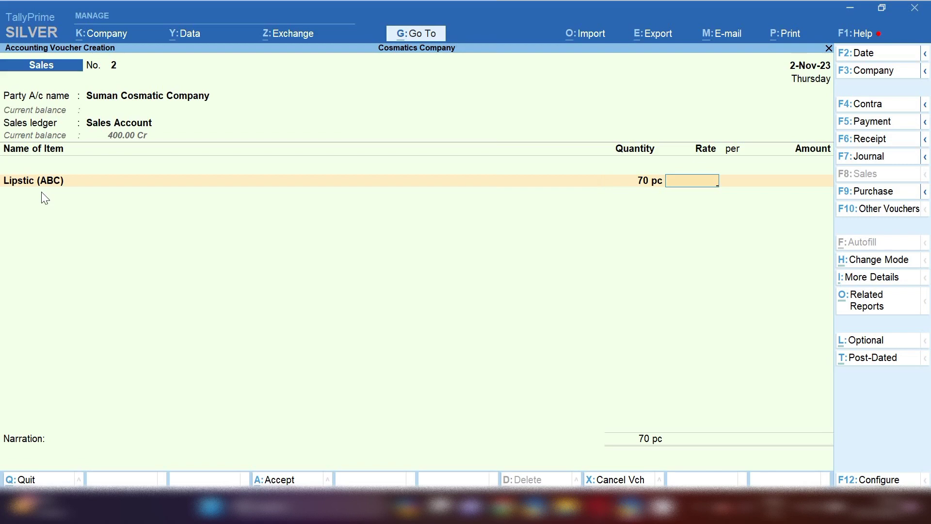
pyautogui.write('1000')
pyautogui.press('Return')
pyautogui.press('Return')
pyautogui.press('Return')
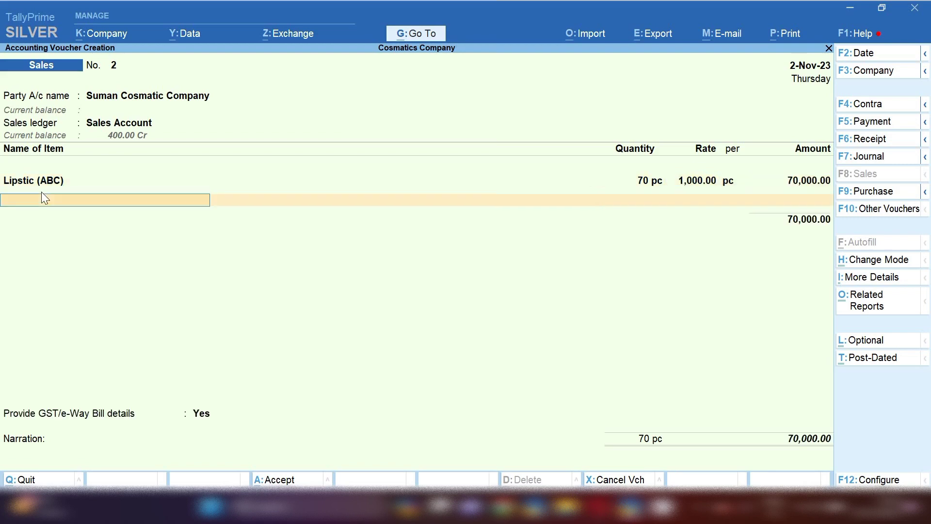
# Add the item Foundation Cream (XYZ) with quantity 4 pc at a rate of 500.
pyautogui.write('Fou')
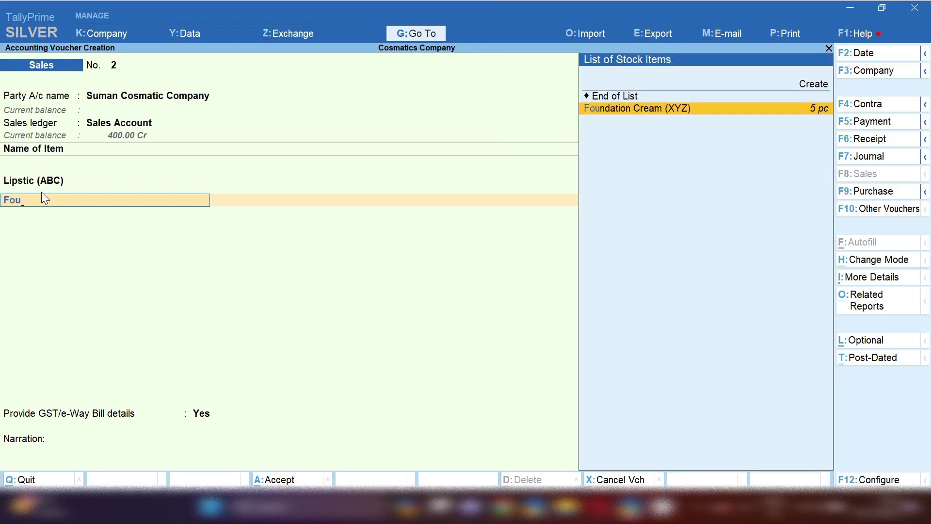
pyautogui.press('Return')
pyautogui.press('Return')
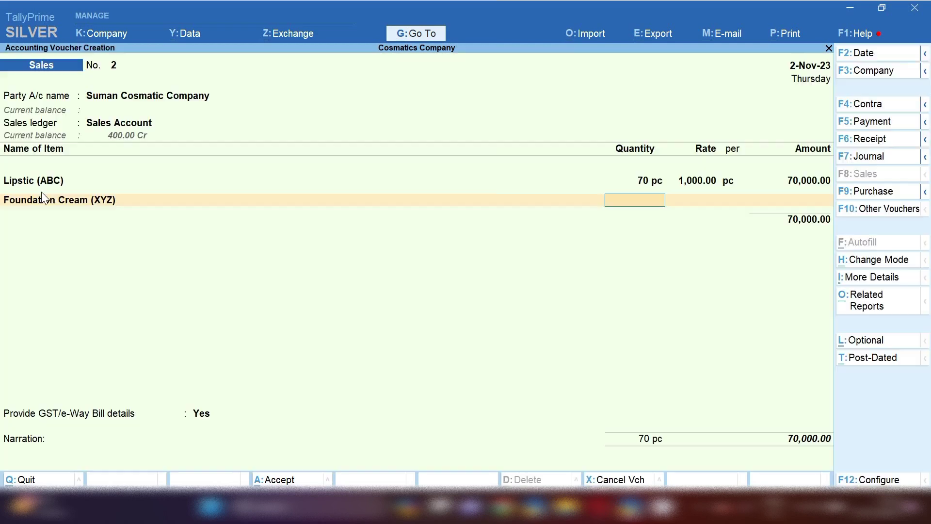
pyautogui.write('4')
pyautogui.press('Return')
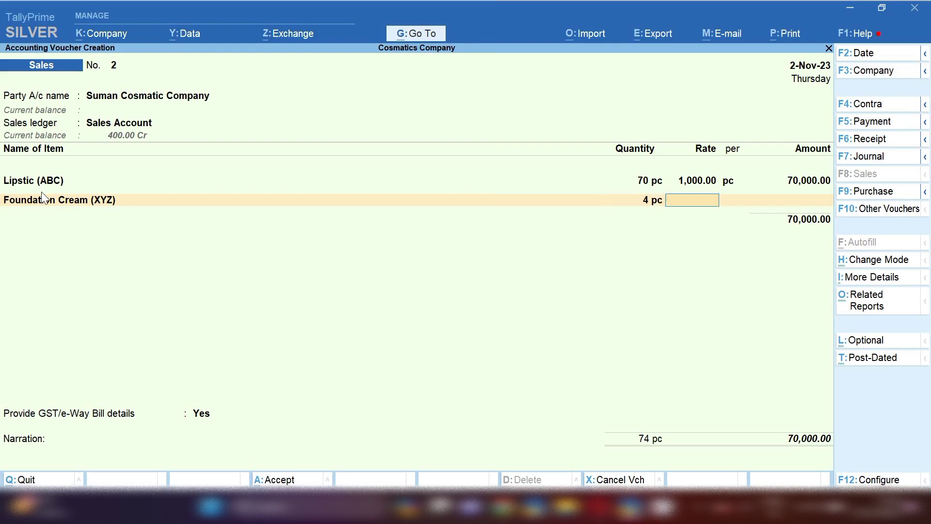
pyautogui.write('500')
pyautogui.press('Return')
pyautogui.press('Return')
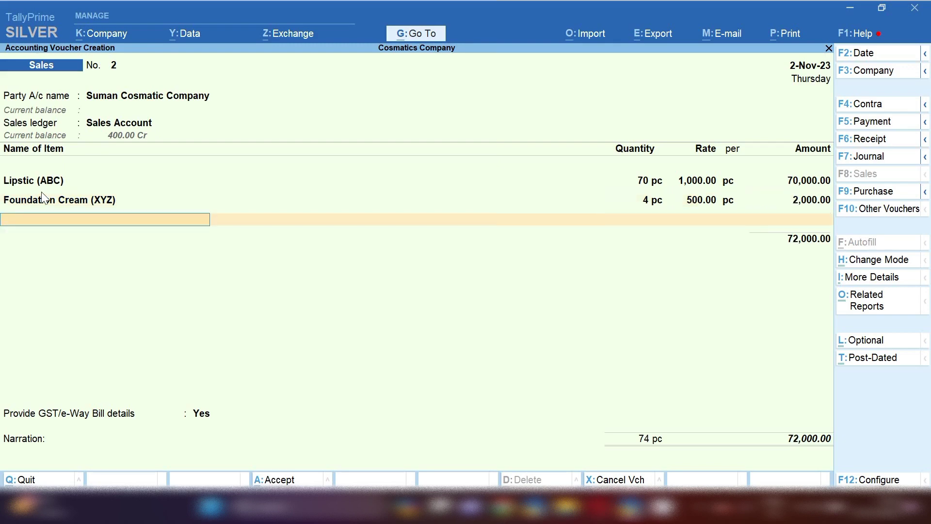
# Add the item Kajal (LMN) with quantity 5 pc at a rate of 150.
pyautogui.write('Ka')
pyautogui.press('Return')
pyautogui.press('Return')
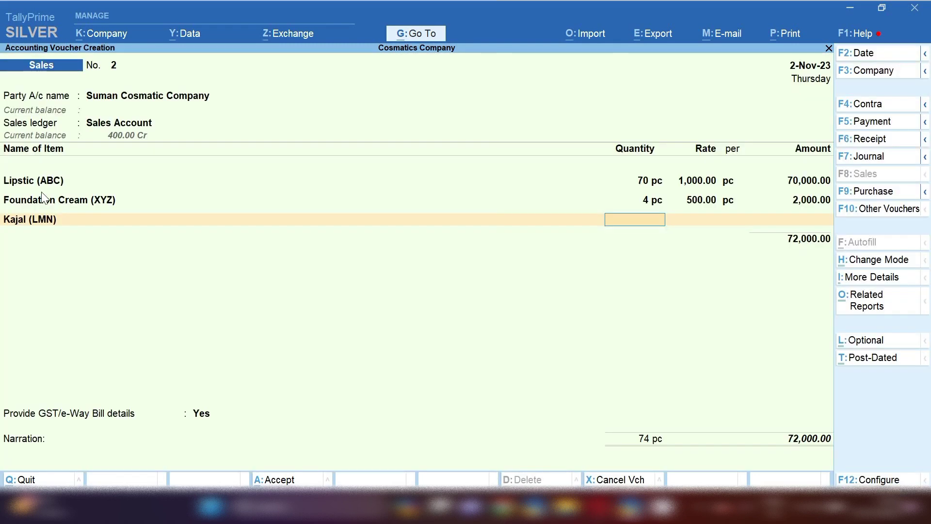
pyautogui.write('5')
pyautogui.press('Return')
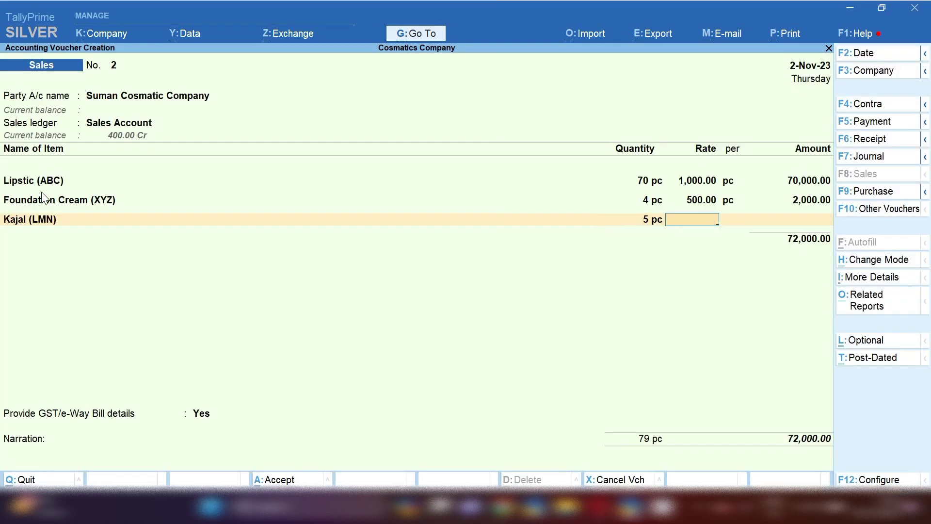
pyautogui.write('150')
pyautogui.press('Return')
pyautogui.press('Return')
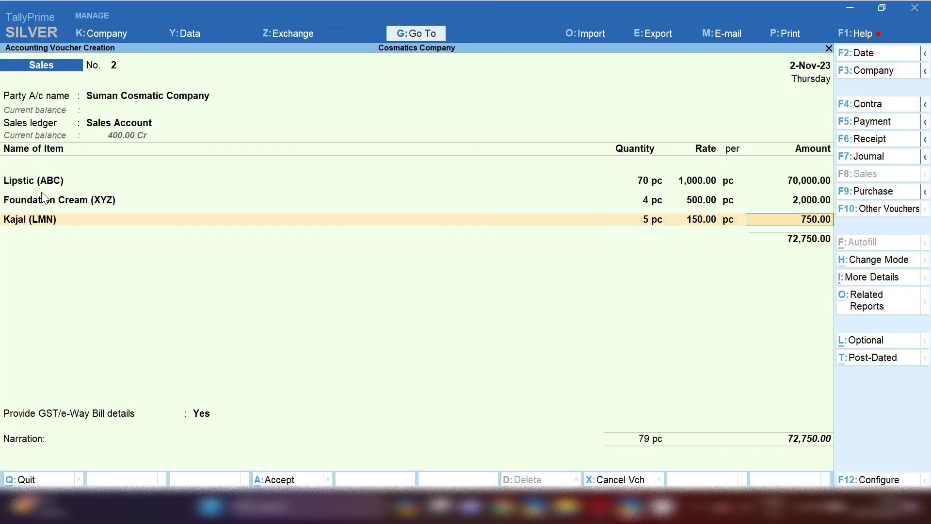
pyautogui.press('Return')
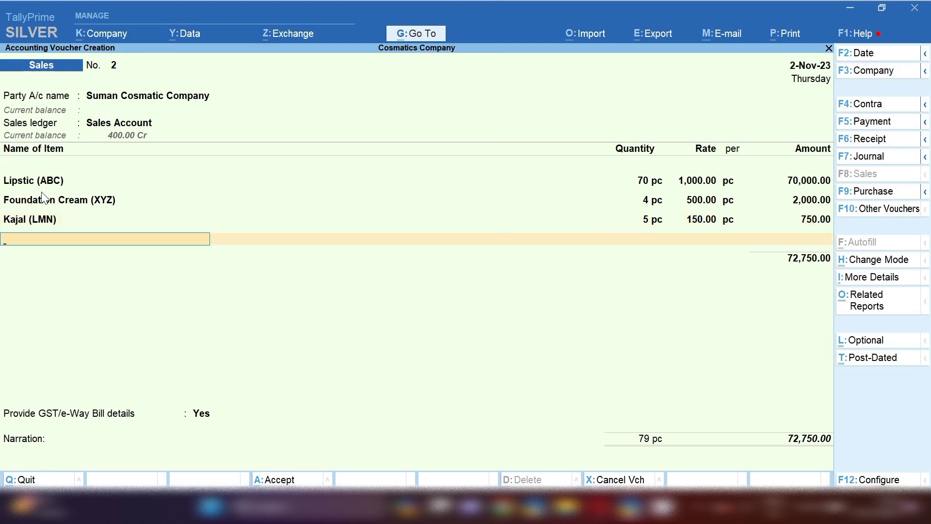
# Add the item Face Powder (LLL) with quantity 70 pc at a rate of 200.
pyautogui.write('Fac')
pyautogui.press('Return')
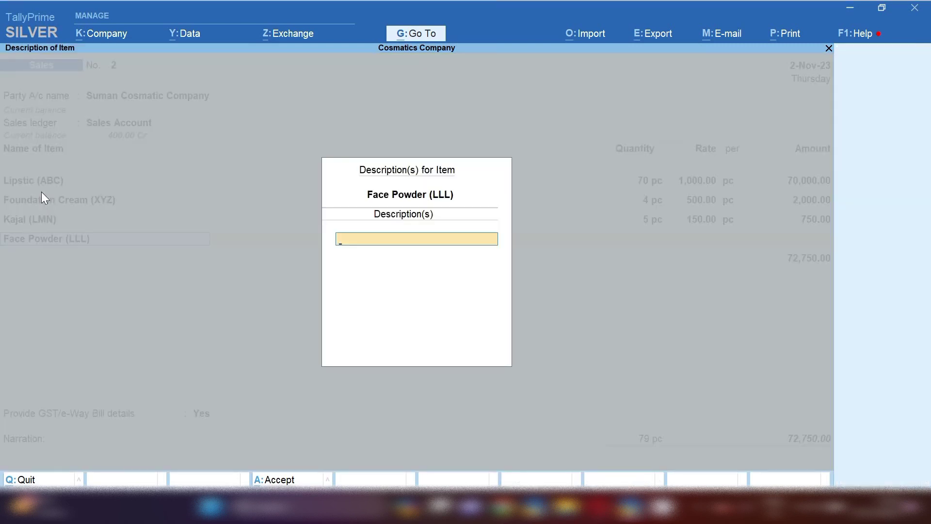
pyautogui.press('Return')
pyautogui.press('BackSpace')
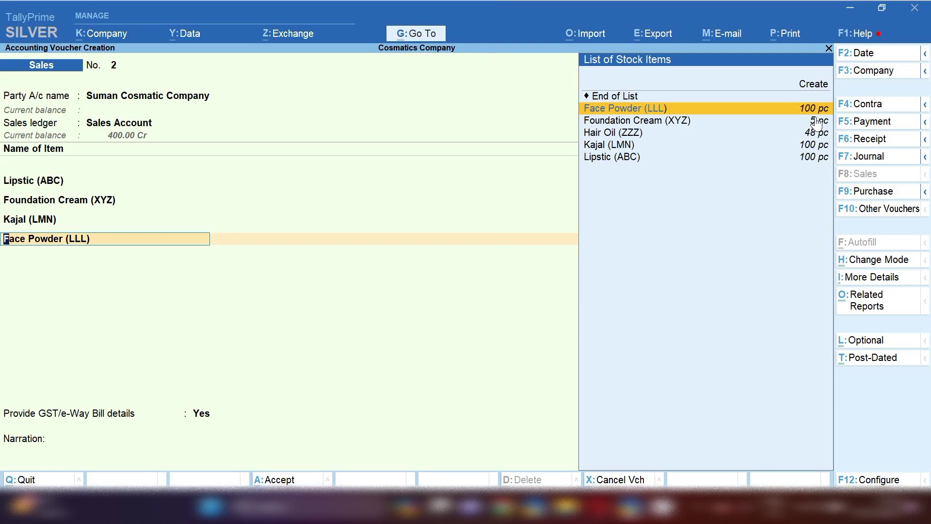
pyautogui.press('Return')
pyautogui.press('Return')
pyautogui.write('70')
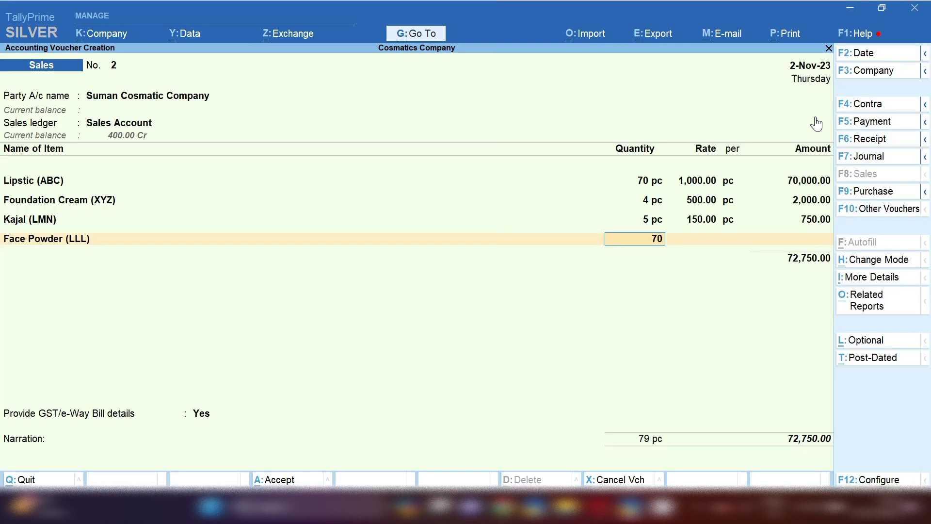
pyautogui.press('Return')
pyautogui.write('200')
pyautogui.press('Return')
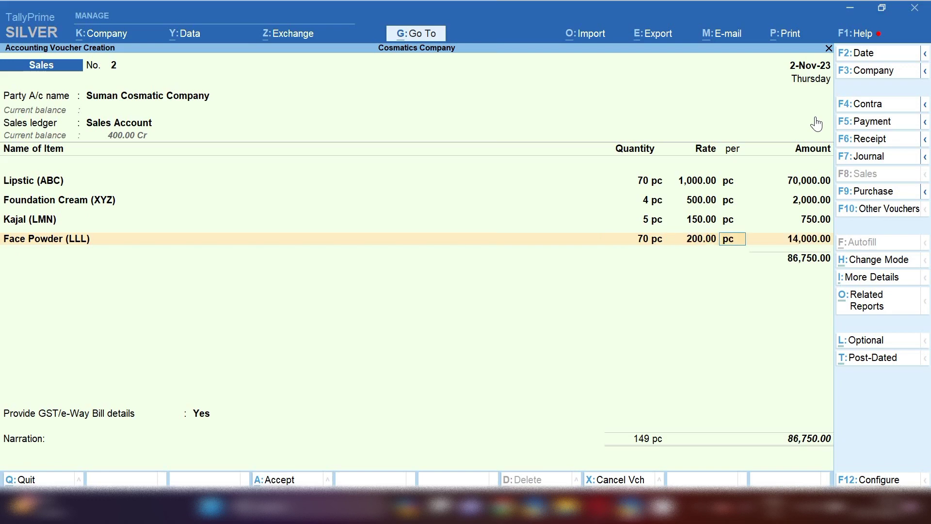
pyautogui.press('Return')
pyautogui.press('Return')
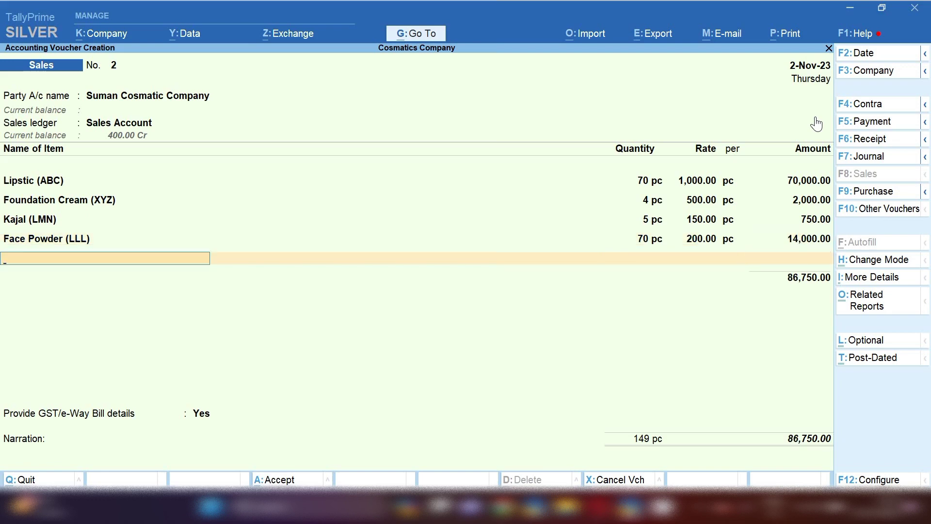
# Add the item Hair Oil (ZZZ) with quantity 45 pc, keep the rate of 200, and end the item list.
pyautogui.write('Hai')
pyautogui.press('Return')
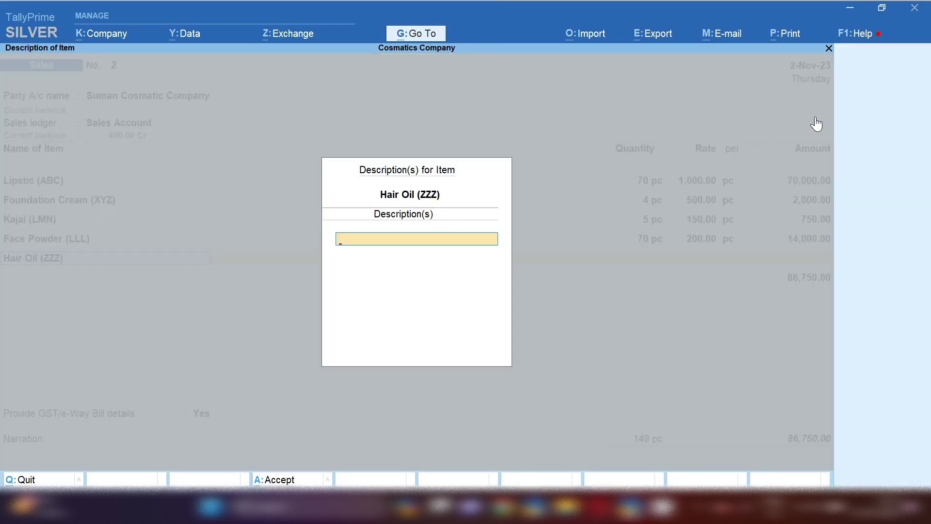
pyautogui.press('Return')
pyautogui.write('45')
pyautogui.press('Return')
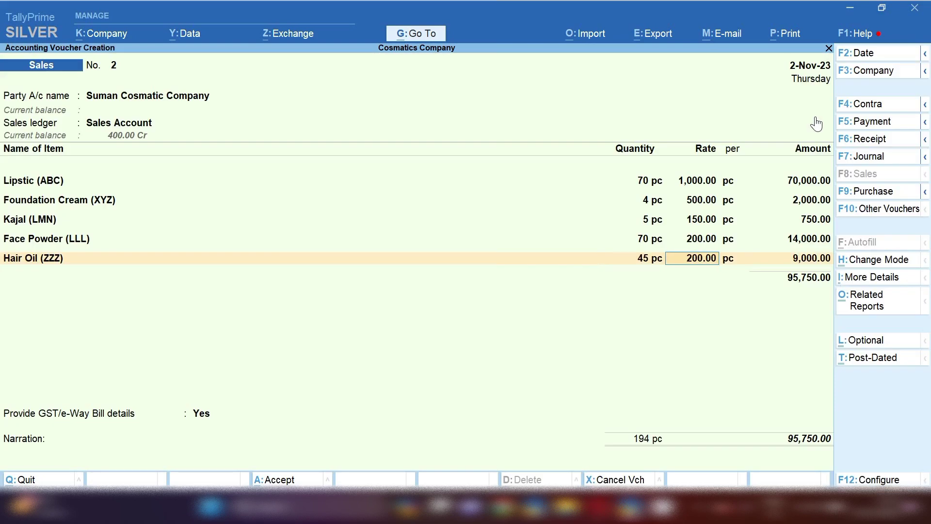
pyautogui.press('Return')
pyautogui.press('Return')
pyautogui.press('Return')
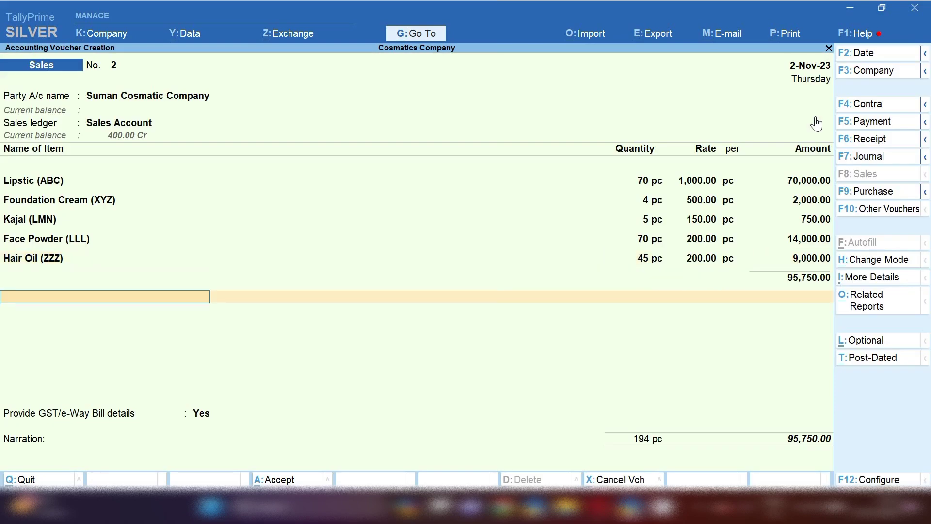
# Add the Output Cgst and Output Sgst tax lines below the items, leaving their descriptions blank.
pyautogui.write('Cgs')
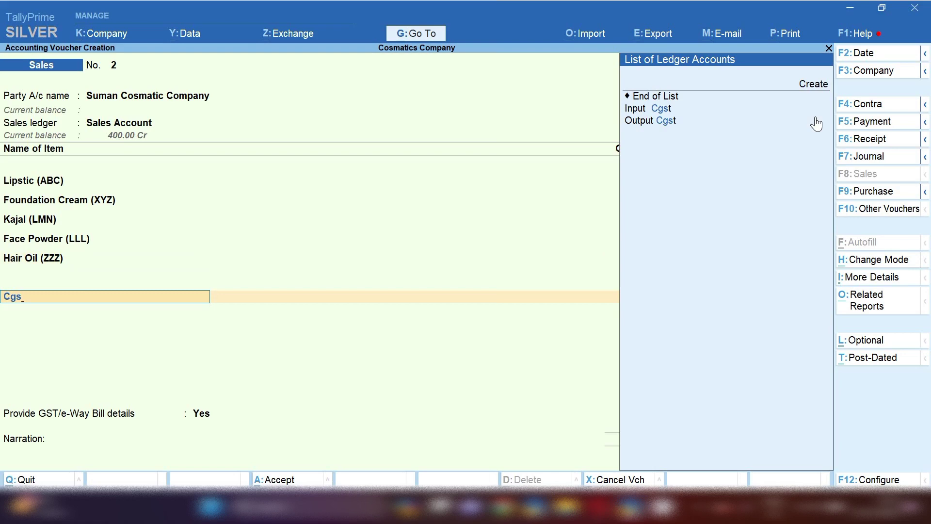
pyautogui.press('Down')
pyautogui.press('Return')
pyautogui.press('Return')
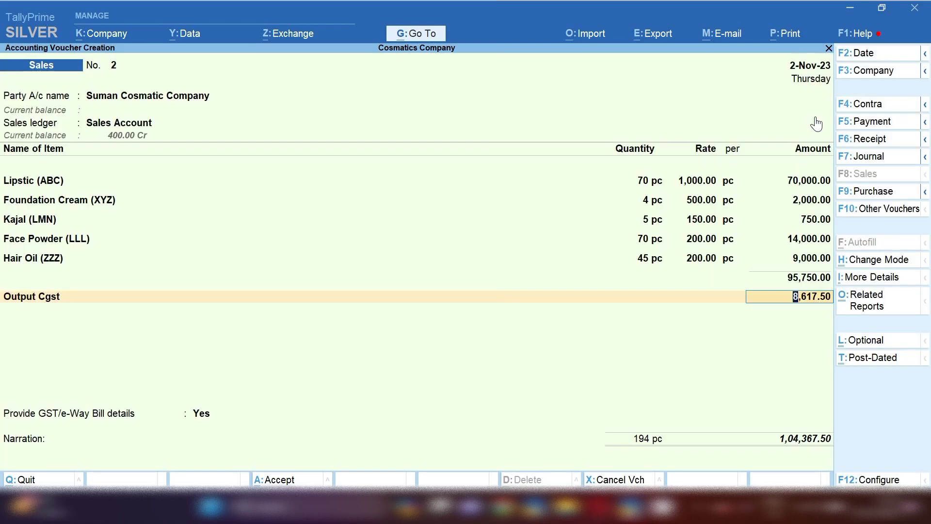
pyautogui.press('Return')
pyautogui.write('Sgs')
pyautogui.press('Down')
pyautogui.press('Return')
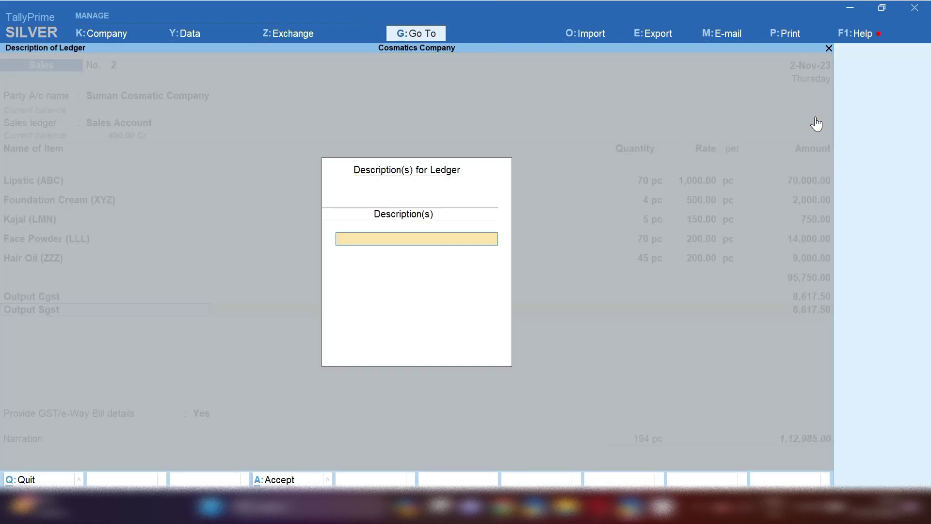
pyautogui.press('Return')
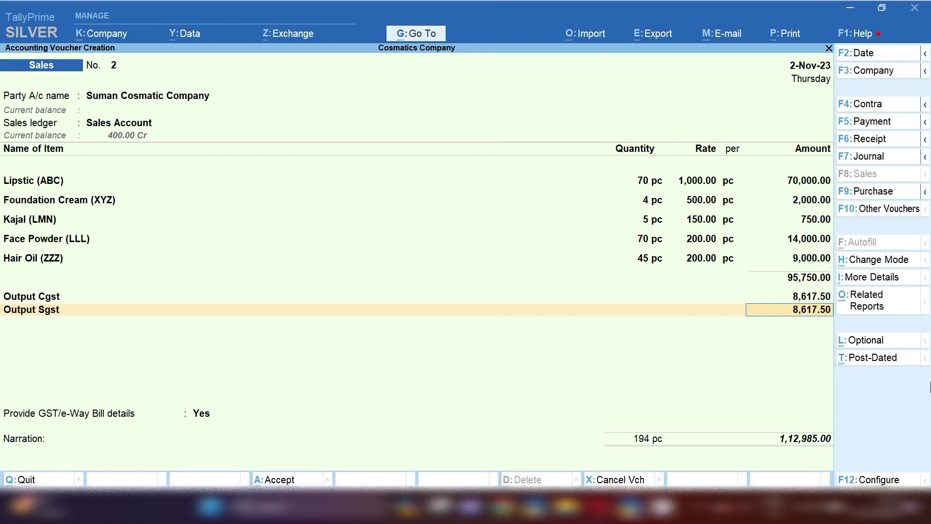
# Examine the detailed GST - Tax Analysis of the sales voucher for each item's central and state tax, and return to the voucher.
pyautogui.click(867, 306)
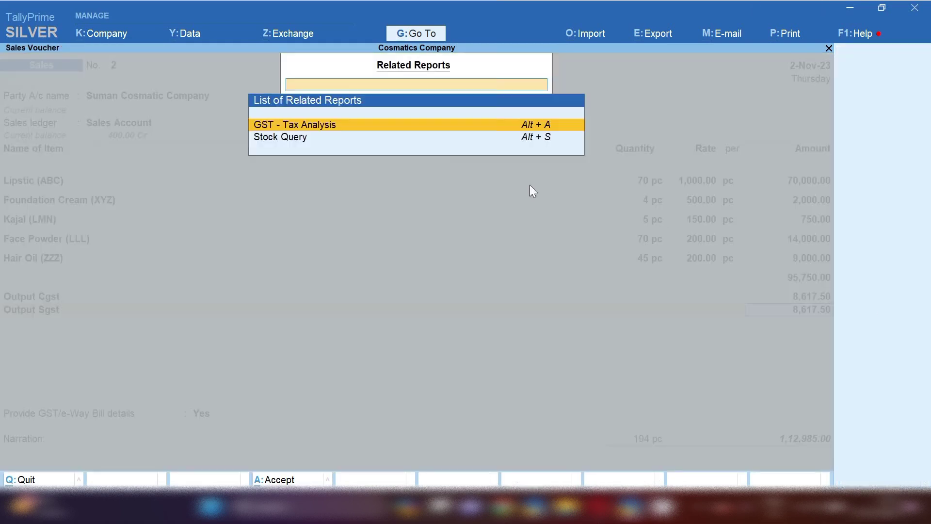
pyautogui.press('Return')
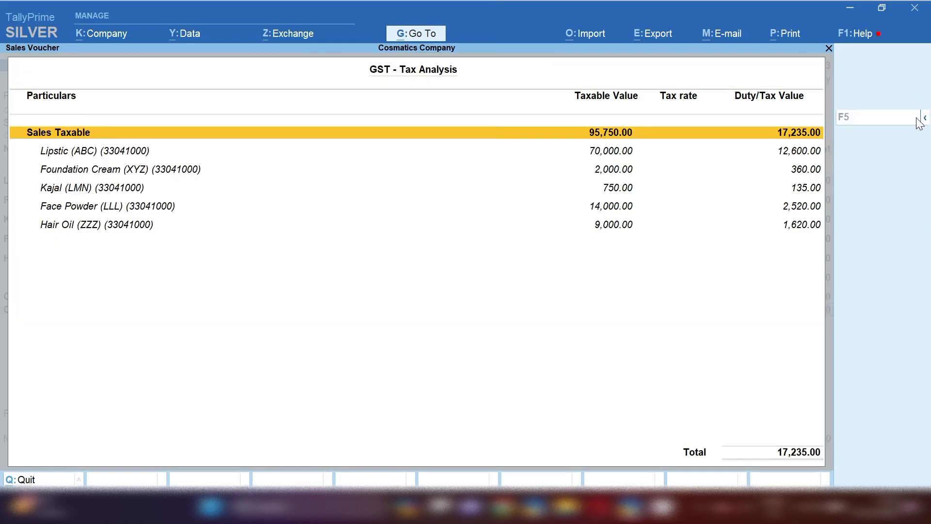
pyautogui.moveTo(896, 125)
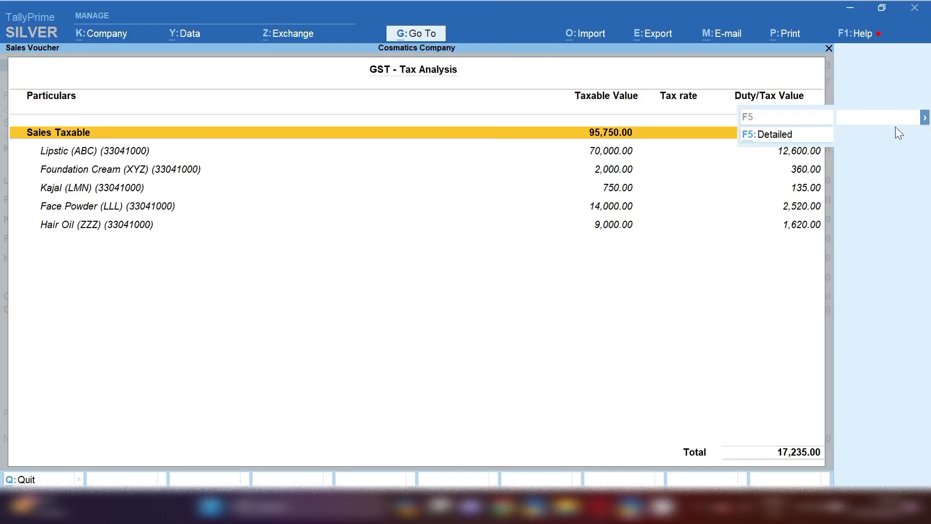
pyautogui.click(764, 140)
pyautogui.press('Down')
pyautogui.press('Down')
pyautogui.press('Down')
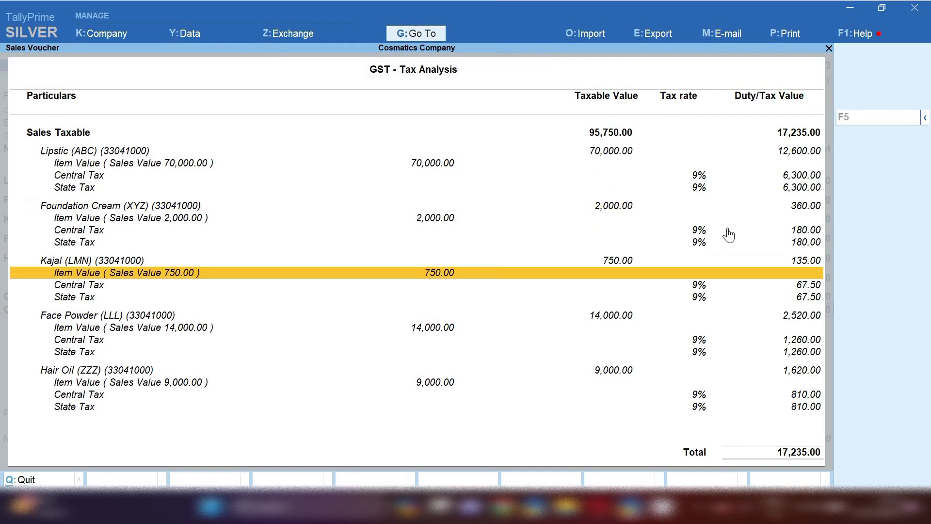
pyautogui.press('Escape')
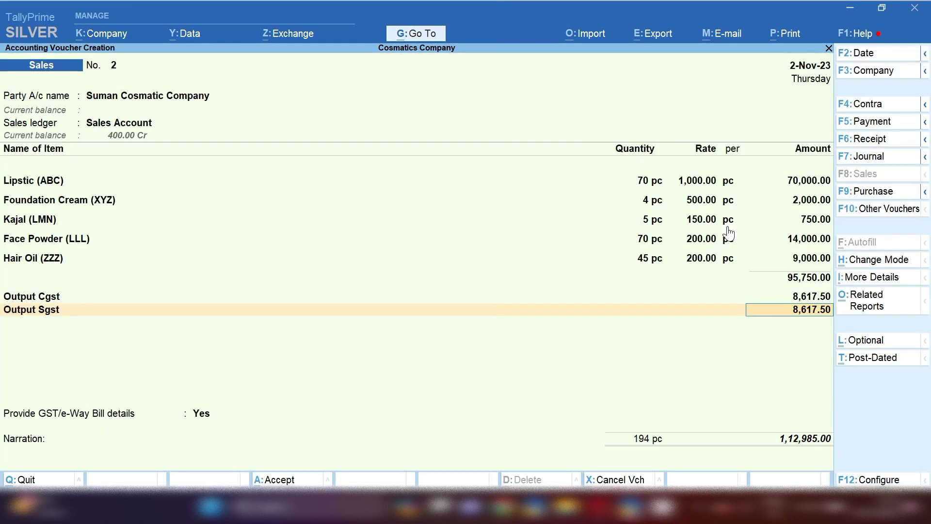
# Preview the voucher's printed Tax Invoice, review its item and tax lines, and close the preview.
pyautogui.click(783, 35)
pyautogui.press('Return')
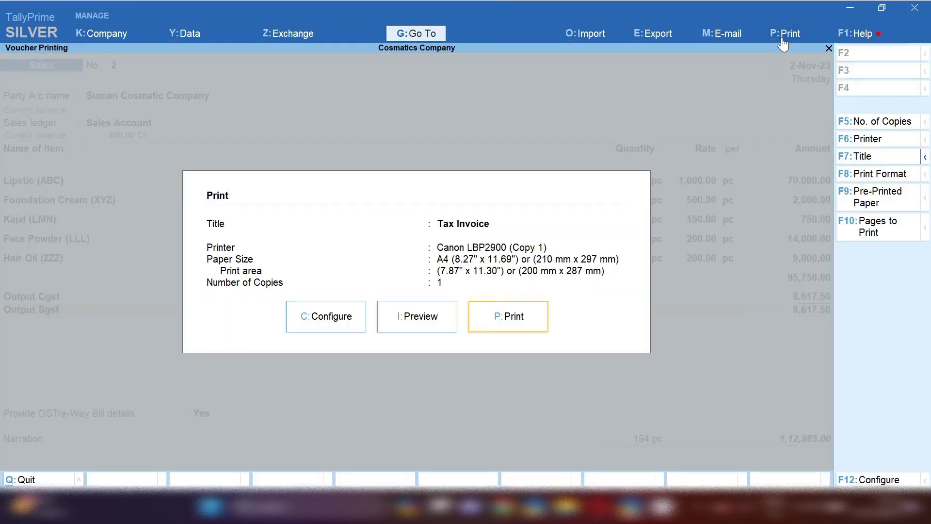
pyautogui.click(422, 313)
pyautogui.click(422, 308)
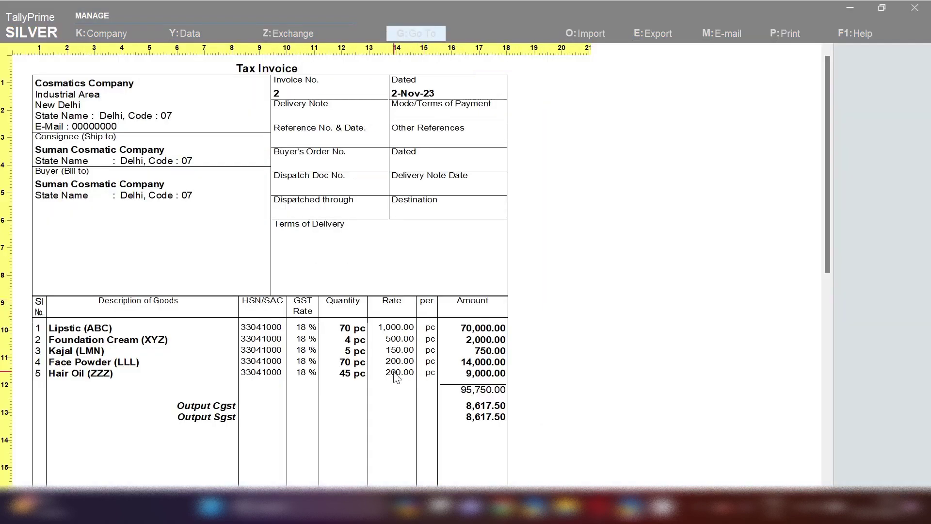
pyautogui.scroll(-1, 398, 378)
pyautogui.scroll(-1, 343, 387)
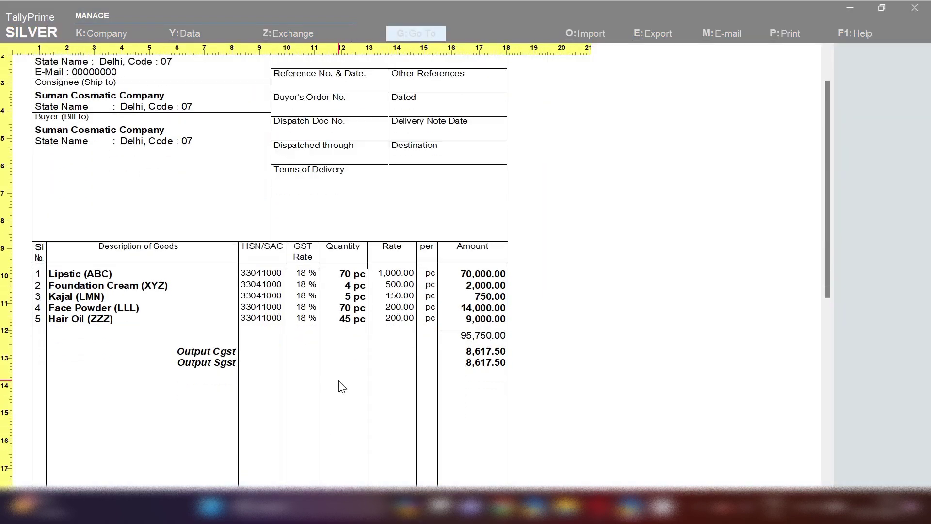
pyautogui.click(342, 387)
pyautogui.press('Escape')
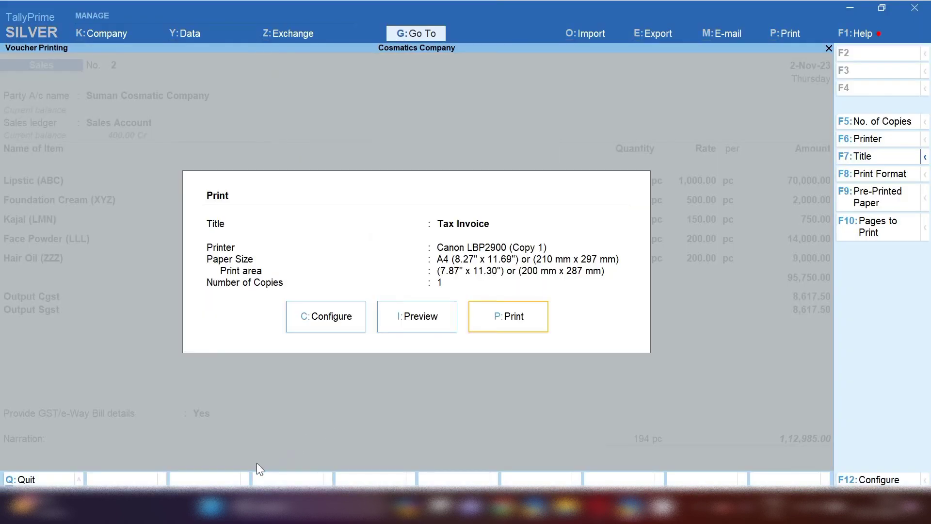
# Save the Suman Cosmatic Company sales voucher without sending its details for e-Way Bill generation.
pyautogui.press('Escape')
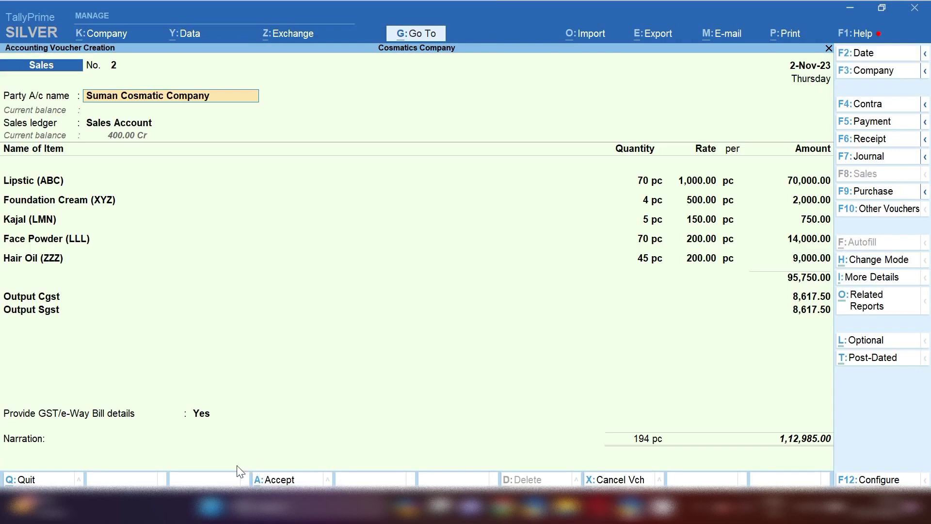
pyautogui.click(292, 480)
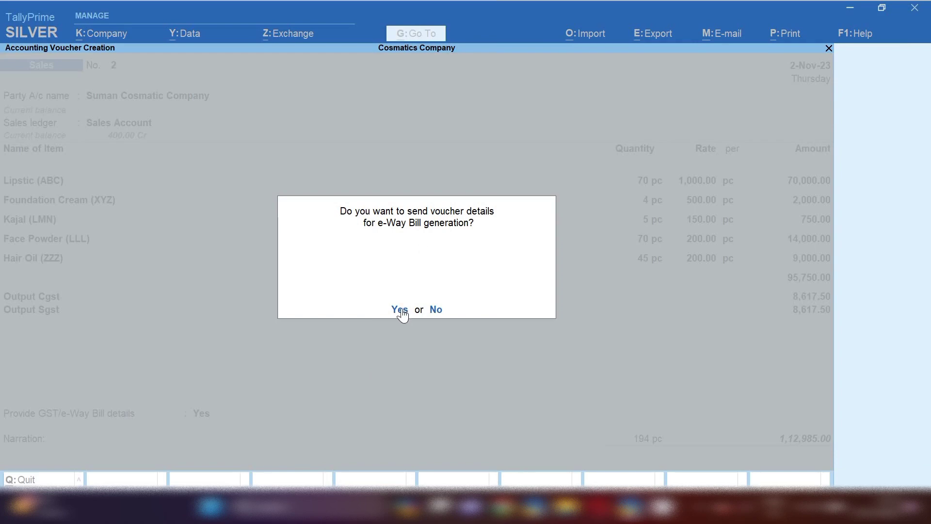
pyautogui.click(436, 311)
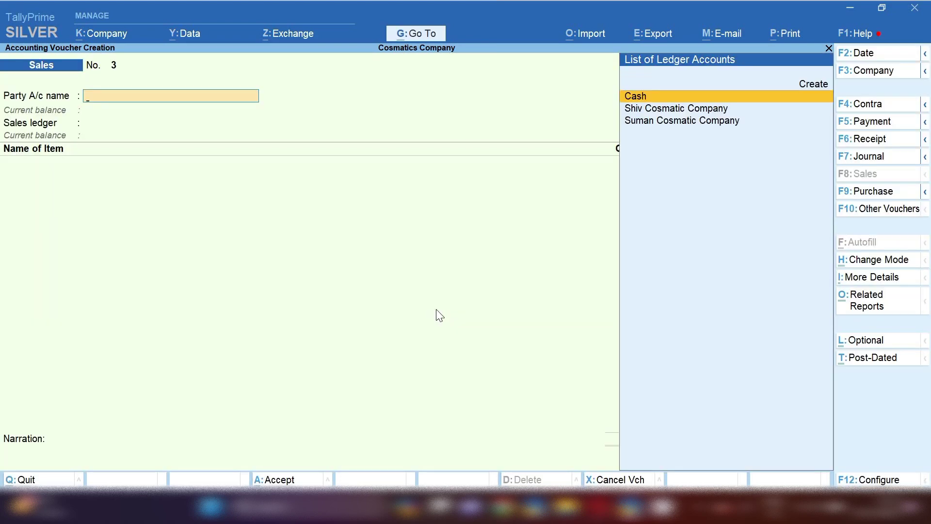
# Open the Balance Sheet, examine the input and output tax ledgers in Duties & Taxes under Current Liabilities, and return to the Balance Sheet.
pyautogui.click(422, 33)
pyautogui.press('Return')
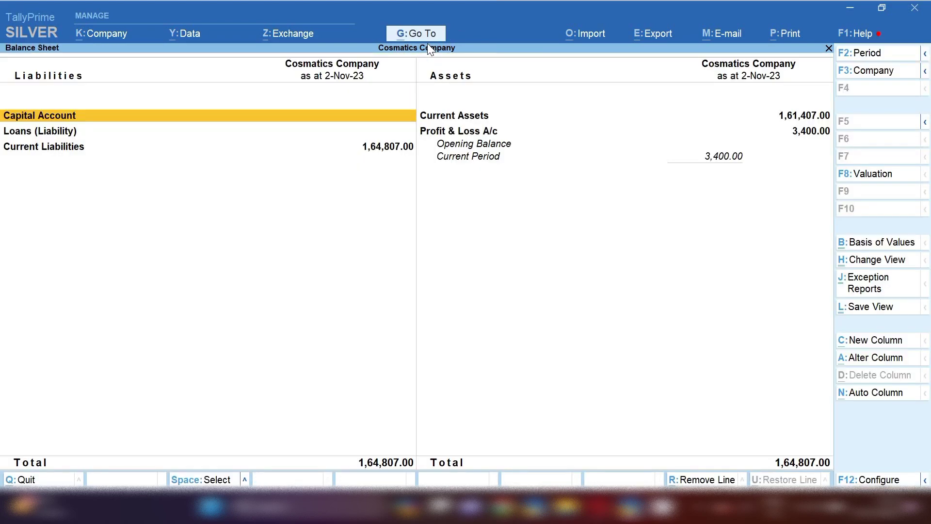
pyautogui.press('Down')
pyautogui.press('Down')
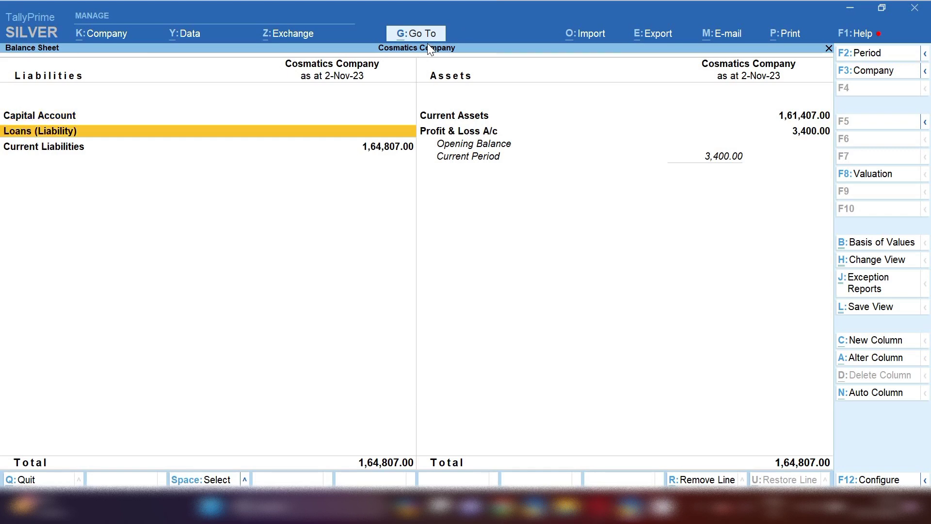
pyautogui.press('Return')
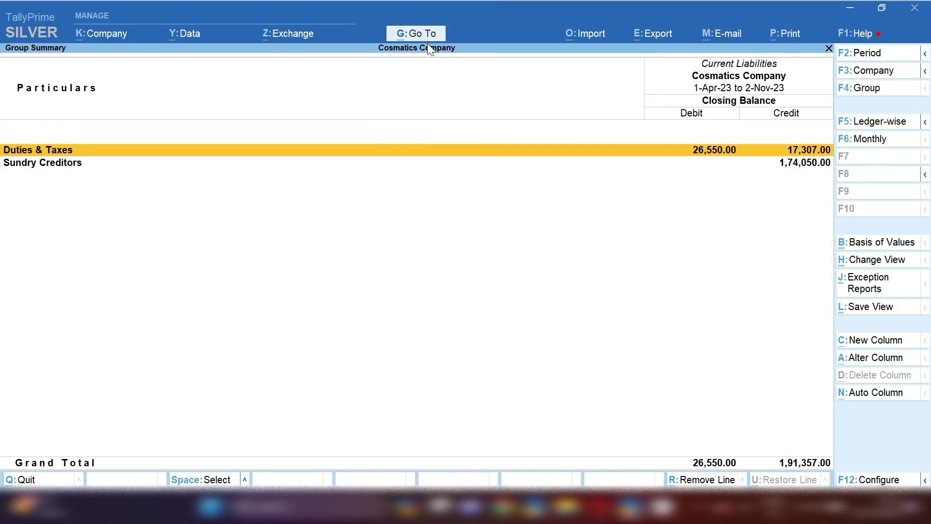
pyautogui.press('Down')
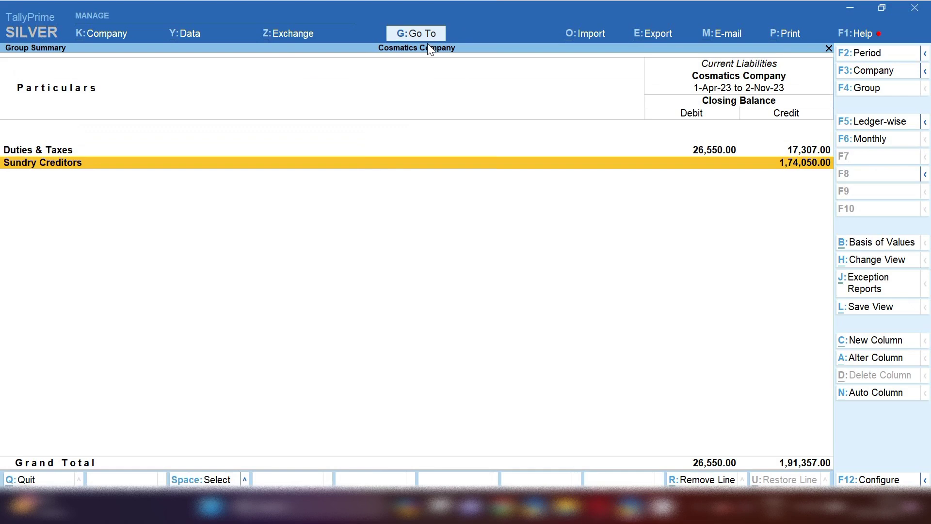
pyautogui.press('space')
pyautogui.press('Up')
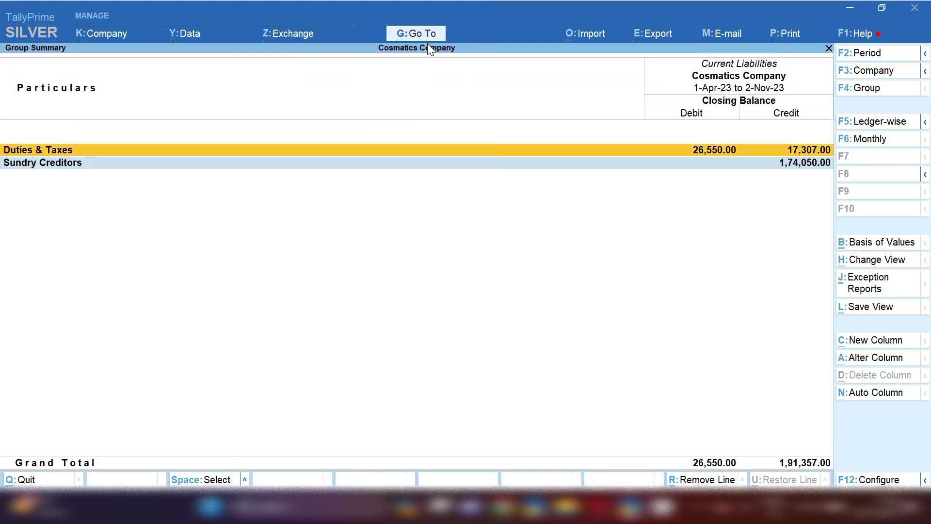
pyautogui.press('Return')
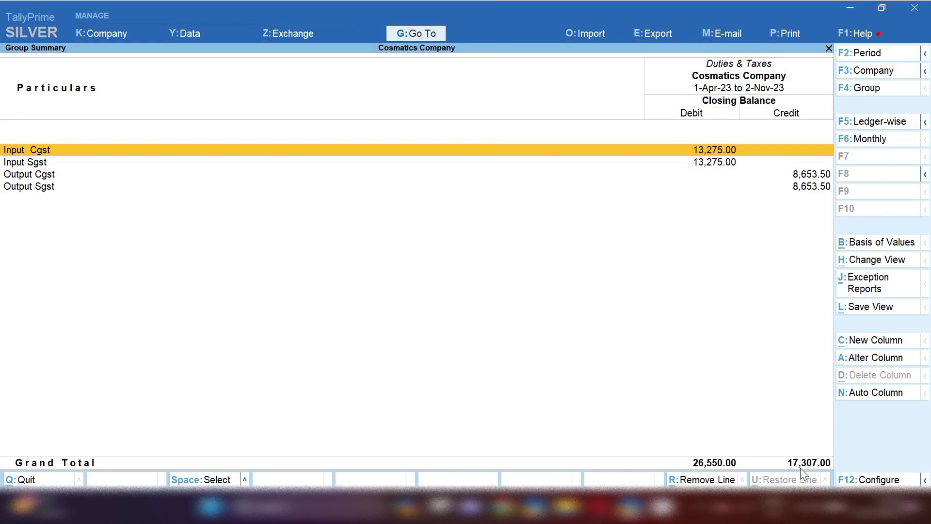
pyautogui.press('Escape')
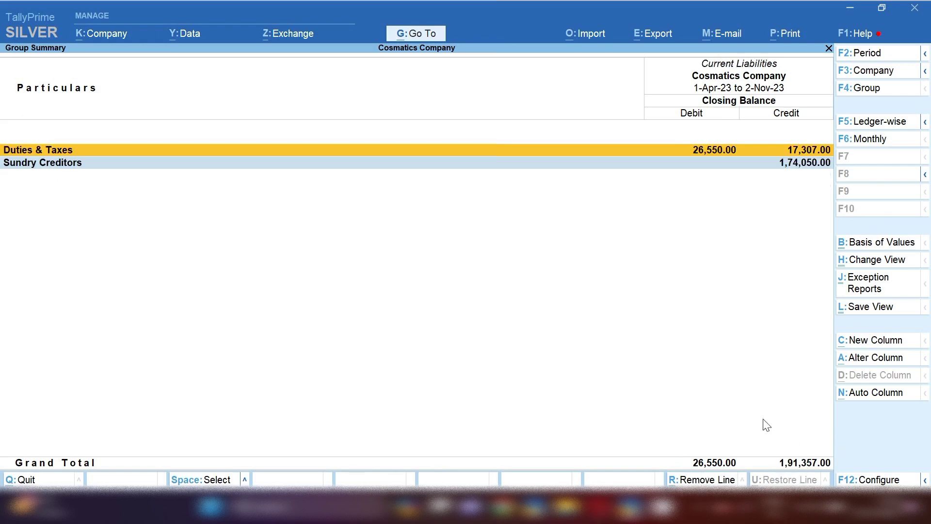
pyautogui.press('Escape')
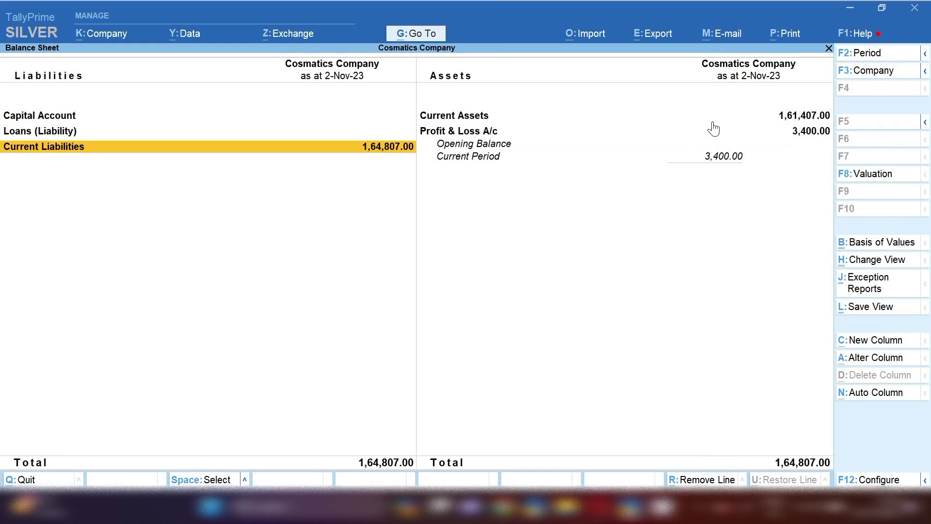
# Examine Current Assets in the Balance Sheet, checking the party balance under Sundry Debtors and the Closing Stock line.
pyautogui.click(491, 122)
pyautogui.click(491, 122)
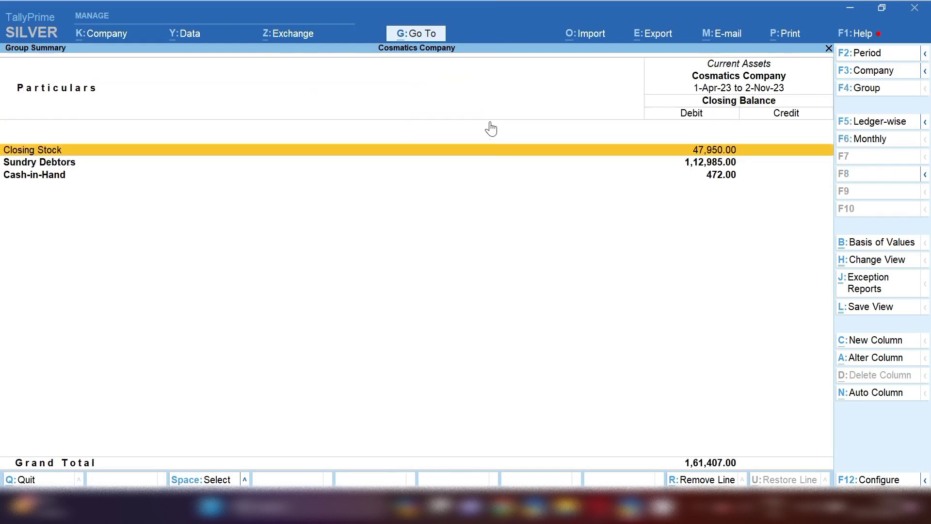
pyautogui.press('Down')
pyautogui.press('Return')
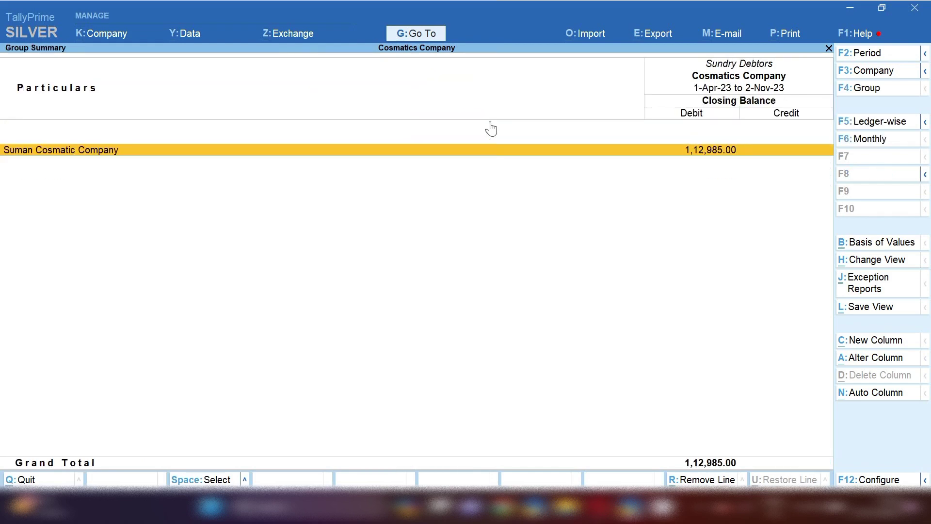
pyautogui.press('Return')
pyautogui.press('Escape')
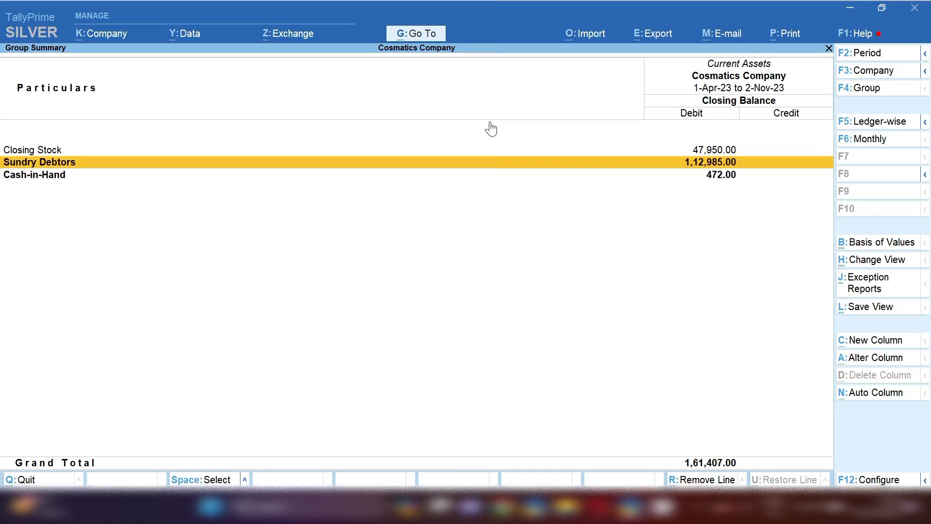
pyautogui.press('Up')
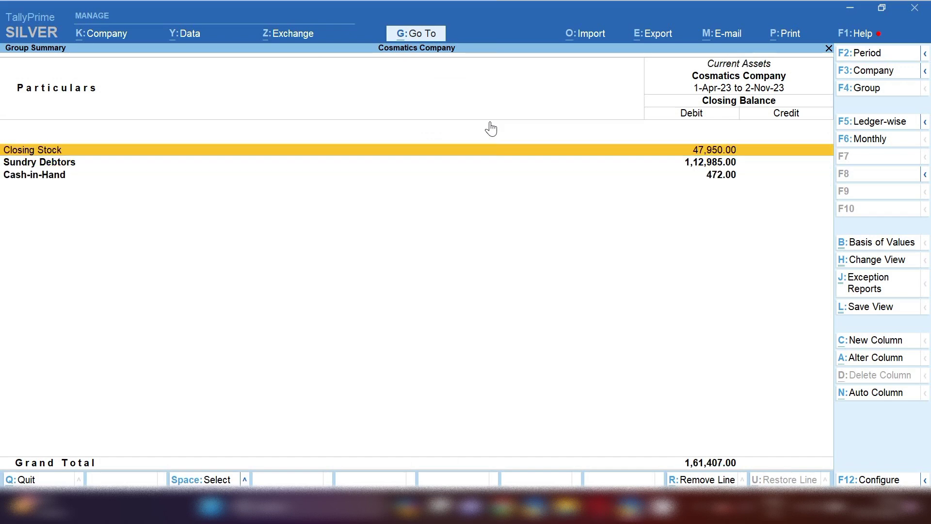
# Open the GSTR-2 report and set its period from 1-11-2023 to 2-11-2023.
pyautogui.click(412, 36)
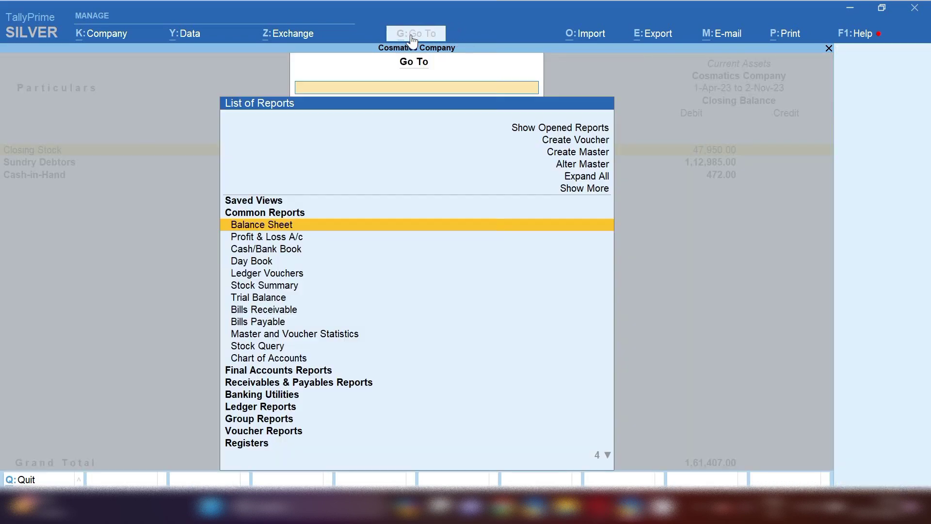
pyautogui.write('Gst')
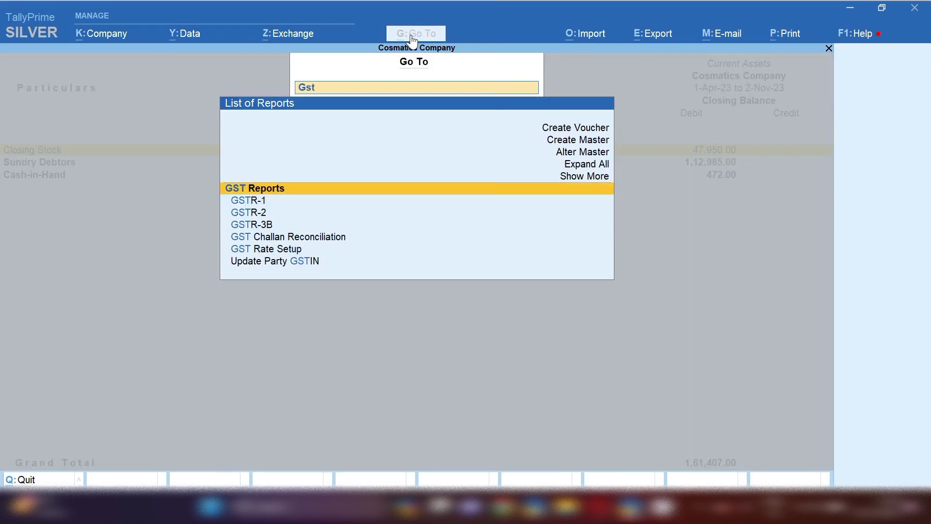
pyautogui.press('Down')
pyautogui.press('Down')
pyautogui.press('Return')
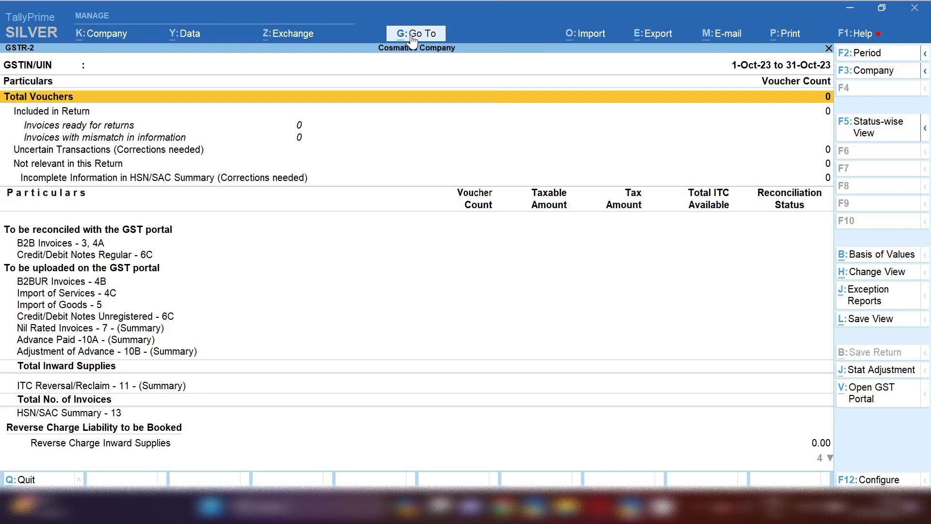
pyautogui.press('F2')
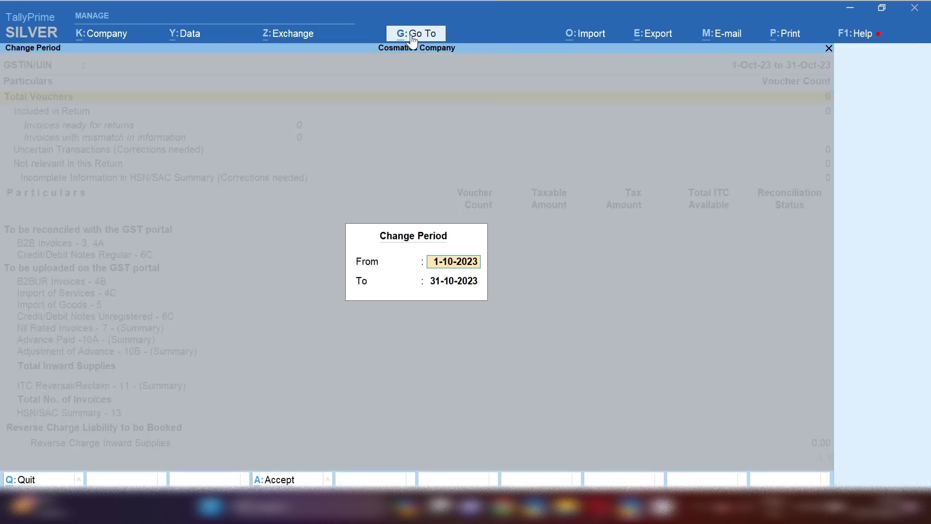
pyautogui.write('1-11')
pyautogui.press('Return')
pyautogui.write('2')
pyautogui.press('Return')
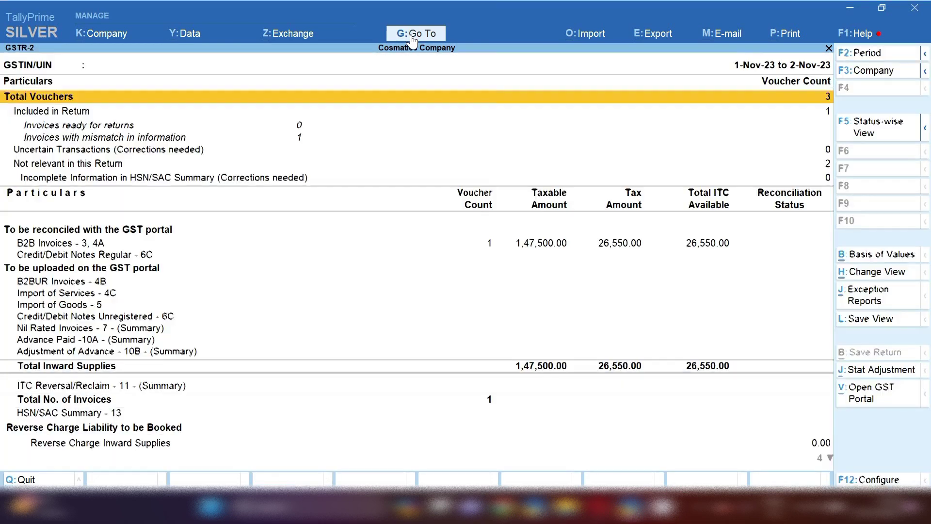
# Examine the B2B Invoices - 3, 4A entry in GSTR-2 for its purchase taxable amount, tax and available ITC.
pyautogui.press('Down')
pyautogui.press('Down')
pyautogui.press('Down')
pyautogui.press('Down')
pyautogui.press('Down')
pyautogui.press('Down')
pyautogui.press('Down')
pyautogui.press('Up')
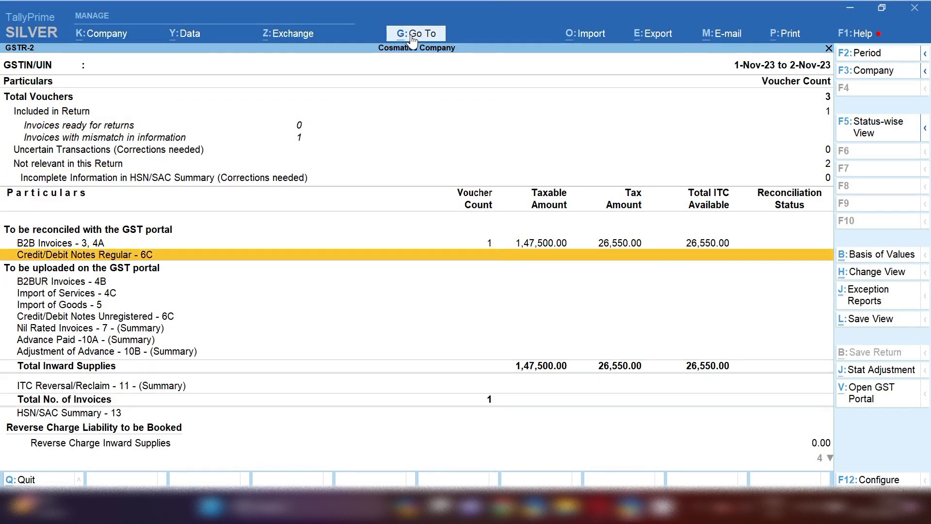
pyautogui.press('Up')
pyautogui.press('Return')
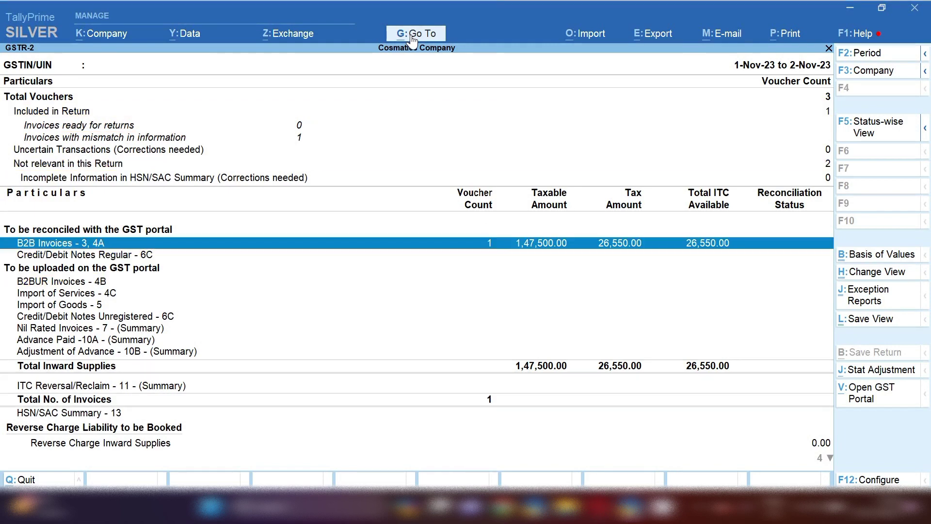
pyautogui.press('Escape')
# Open the GSTR-1 report and set its period from 1-11-2023 to 2-11-2023.
pyautogui.click(412, 34)
pyautogui.write('Gst')
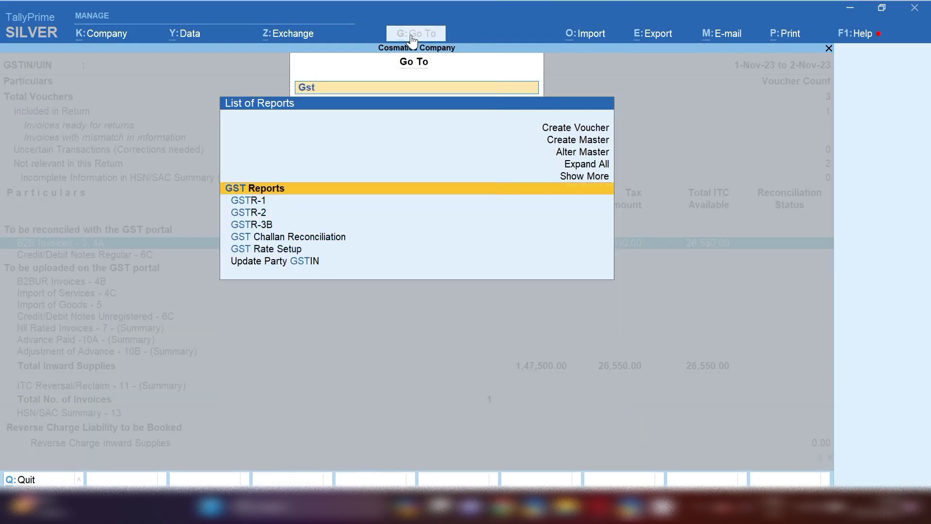
pyautogui.press('Down')
pyautogui.press('Return')
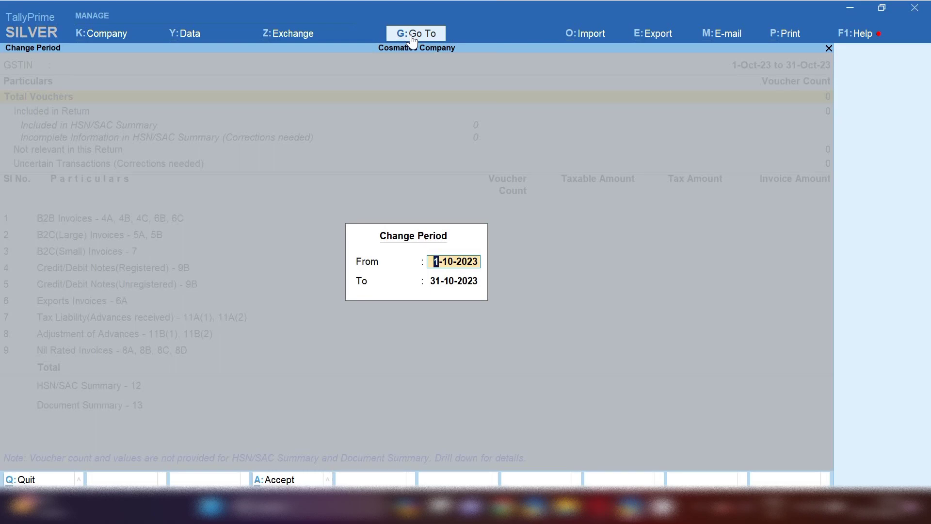
pyautogui.write('1-11')
pyautogui.press('Return')
pyautogui.write('2')
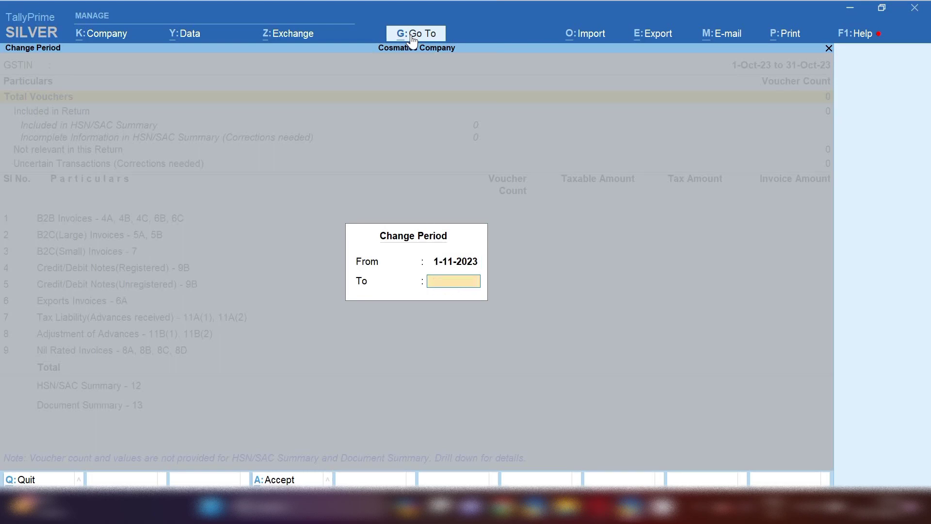
pyautogui.press('Return')
# Review the GSTR-1 invoice sections and select the B2C(Small) Invoices - 7 line.
pyautogui.press('Down')
pyautogui.press('Down')
pyautogui.press('Down')
pyautogui.press('Down')
pyautogui.press('Down')
pyautogui.press('Down')
pyautogui.press('Down')
pyautogui.press('Up')
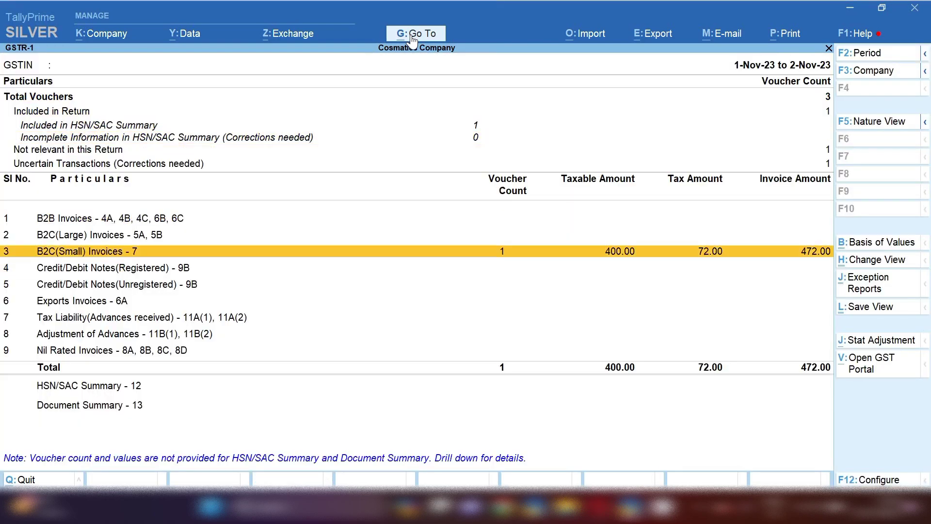